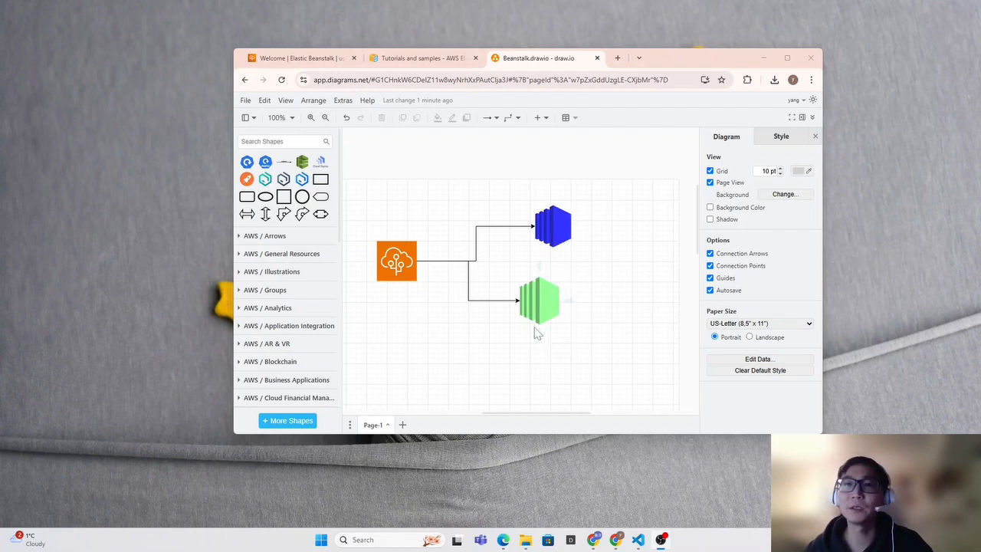
- Switch to the Elastic Beanstalk console in a maximized window and start creating a new application
left_click(292, 61)
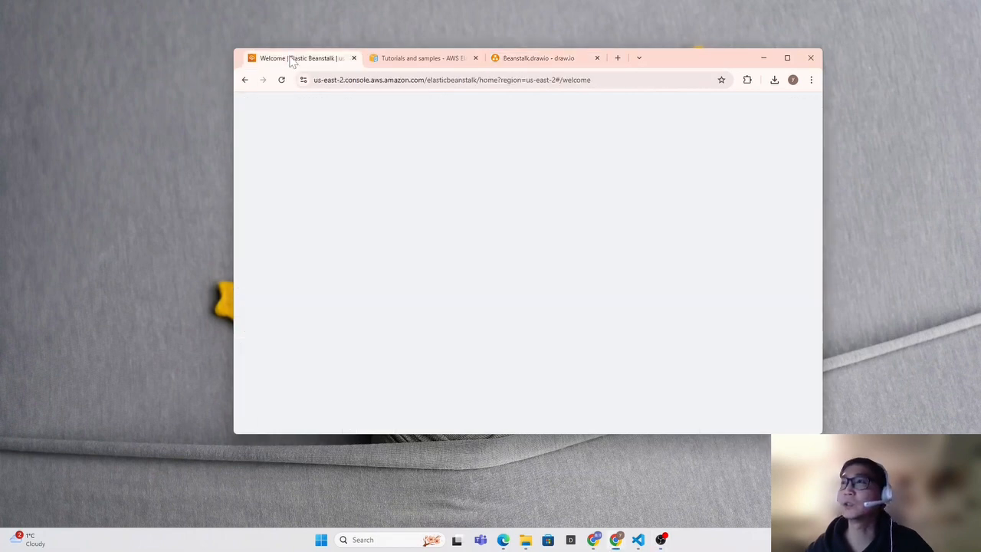
double_click(704, 61)
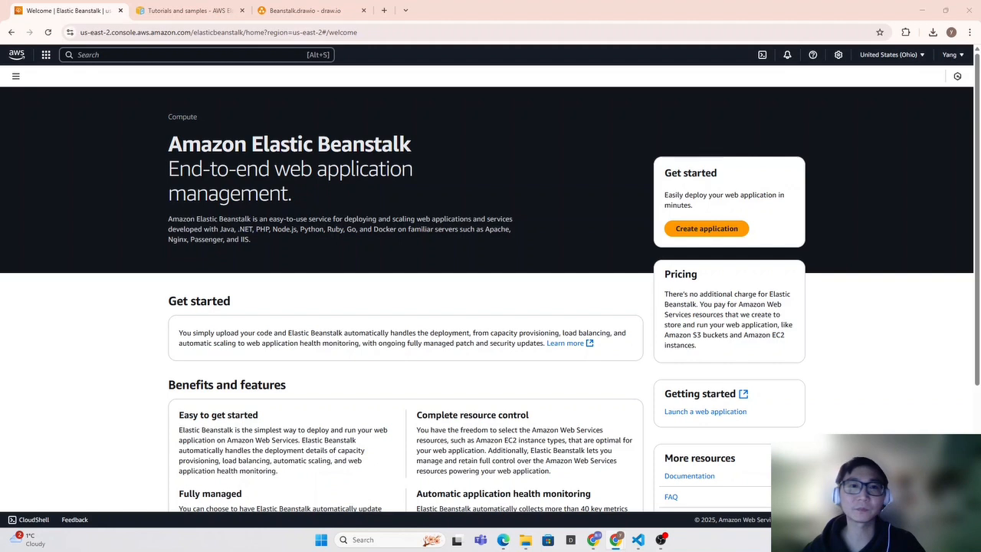
left_click(702, 233)
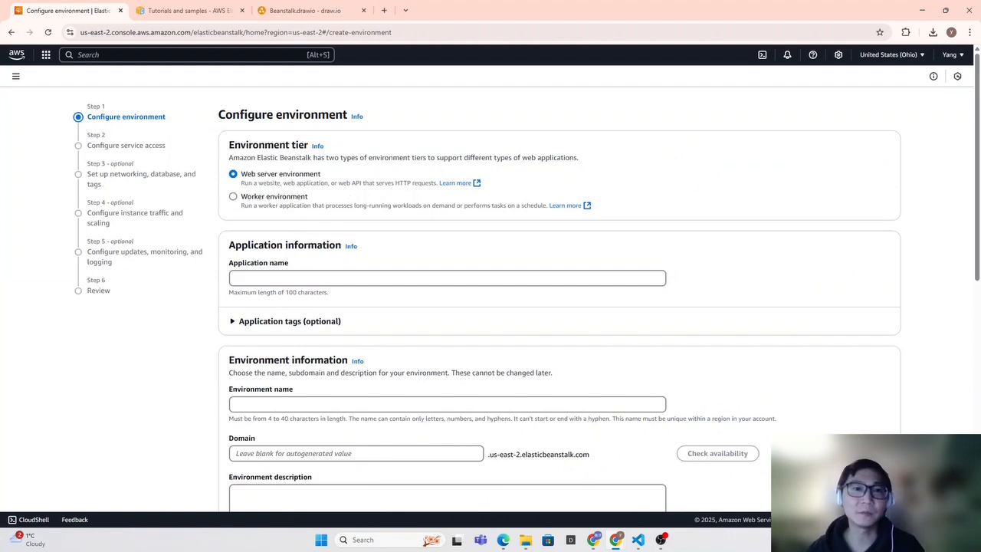
- Name the application Demo-App and its environment Demo-App-Dev
left_click(448, 278)
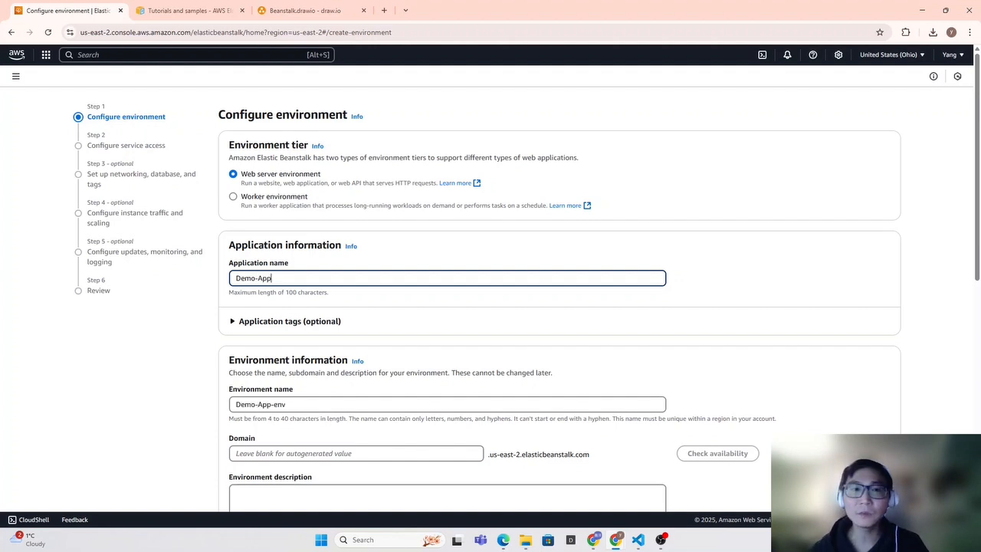
left_click(288, 405)
scroll(288, 405, "down", 2)
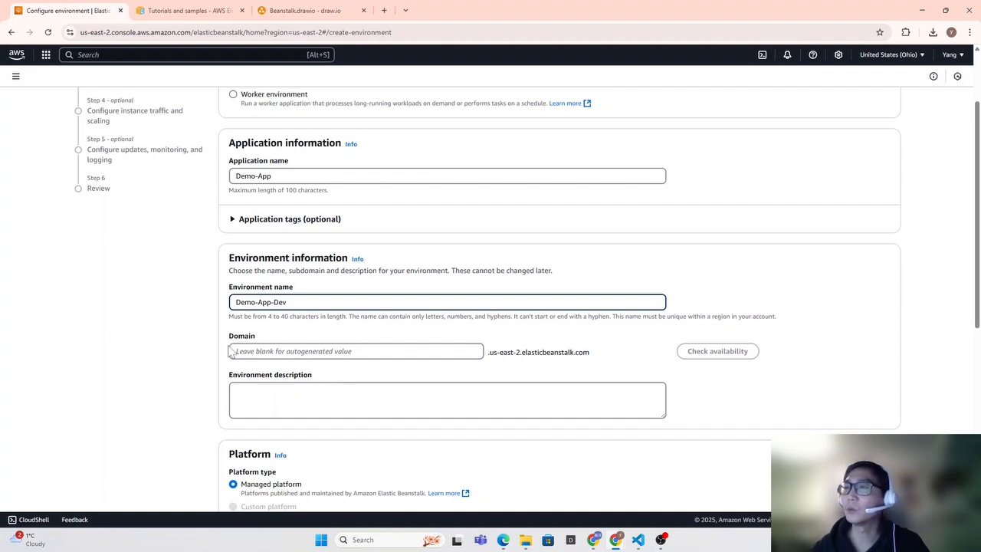
scroll(250, 376, "down", 1)
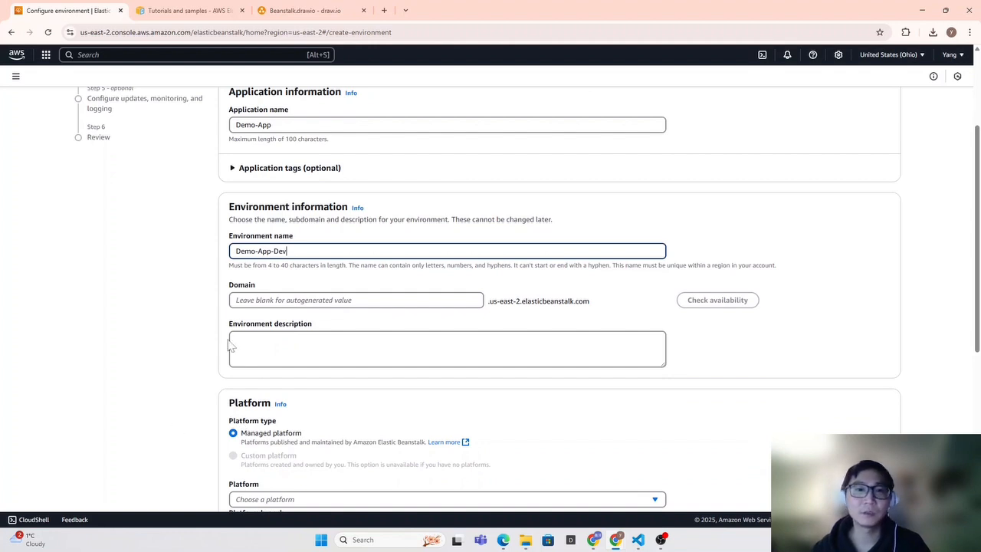
- Choose Node.js as the managed platform, keep the sample application and single-instance preset, and continue to the service access configuration
scroll(416, 399, "down", 3)
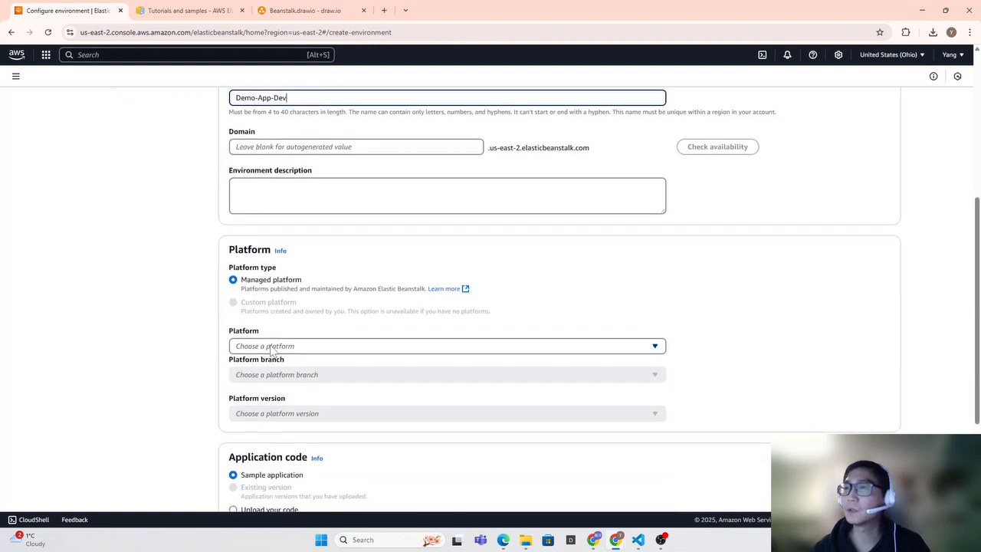
left_click(271, 347)
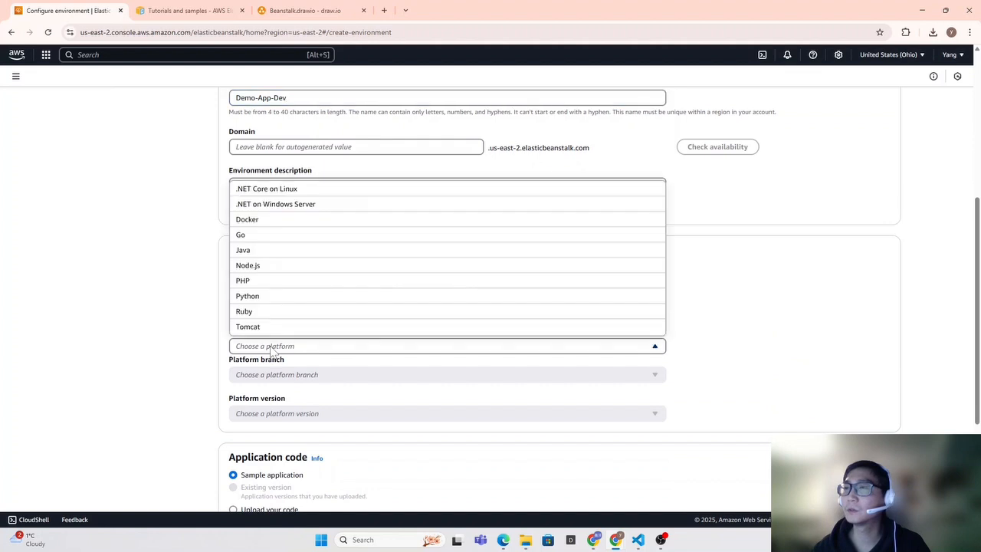
left_click(268, 270)
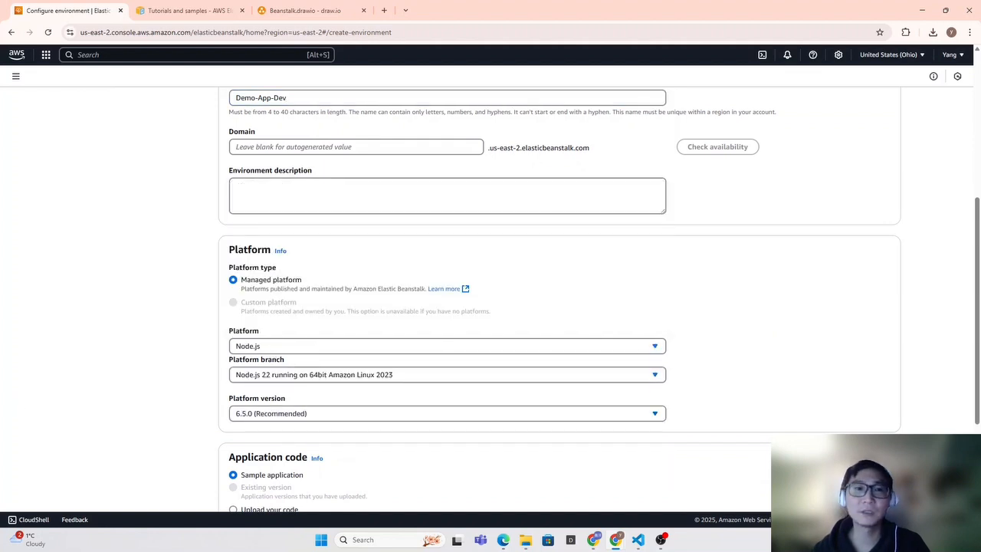
scroll(286, 375, "down", 2)
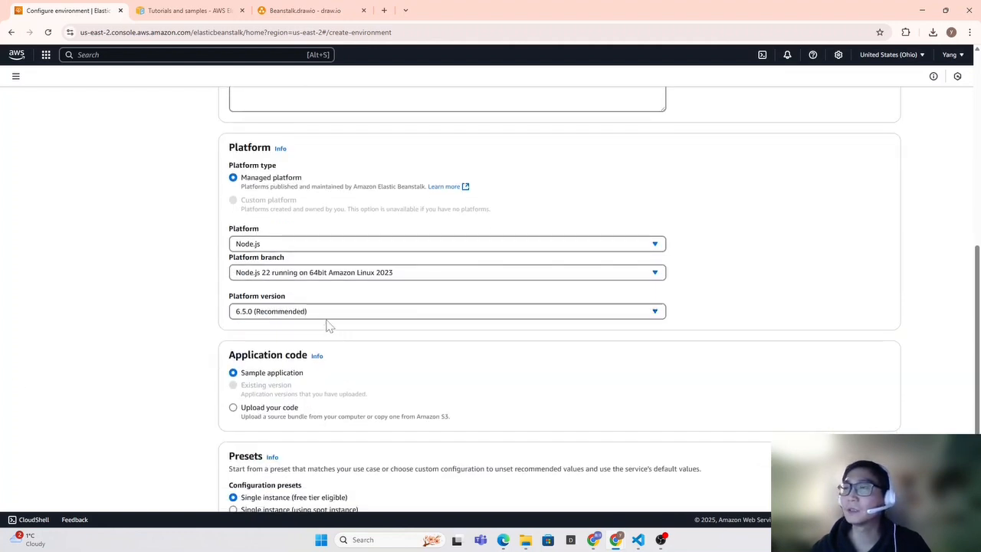
scroll(358, 325, "down", 1)
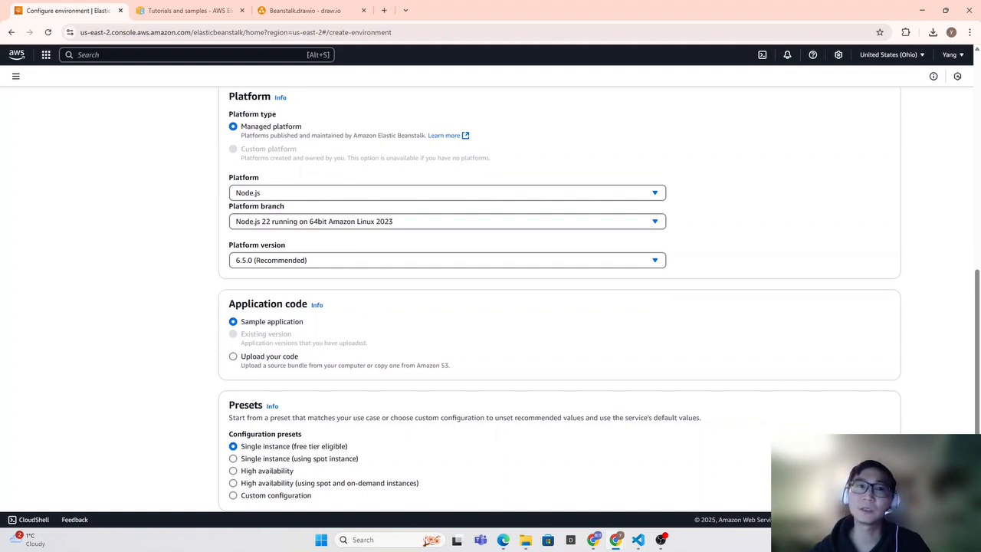
scroll(365, 443, "down", 1)
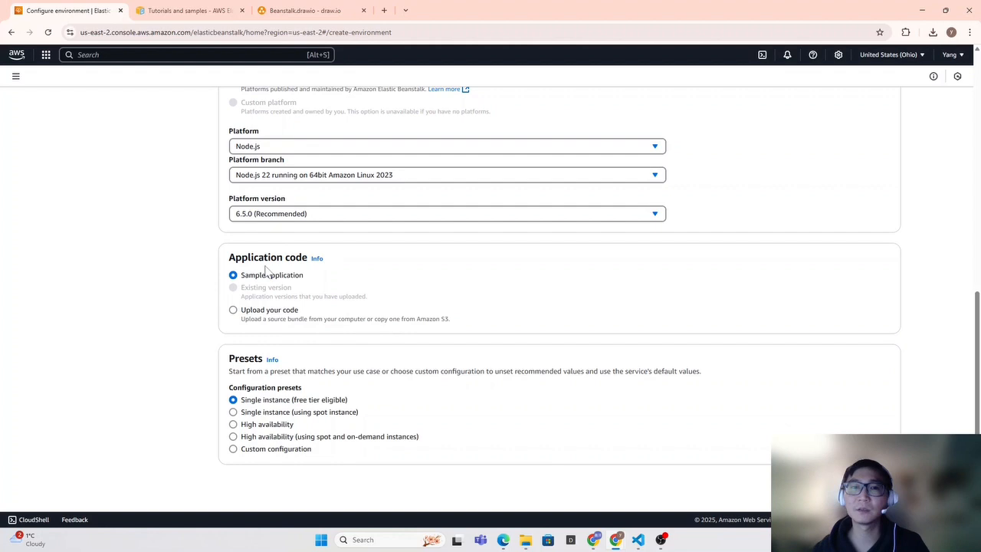
scroll(435, 296, "up", 7)
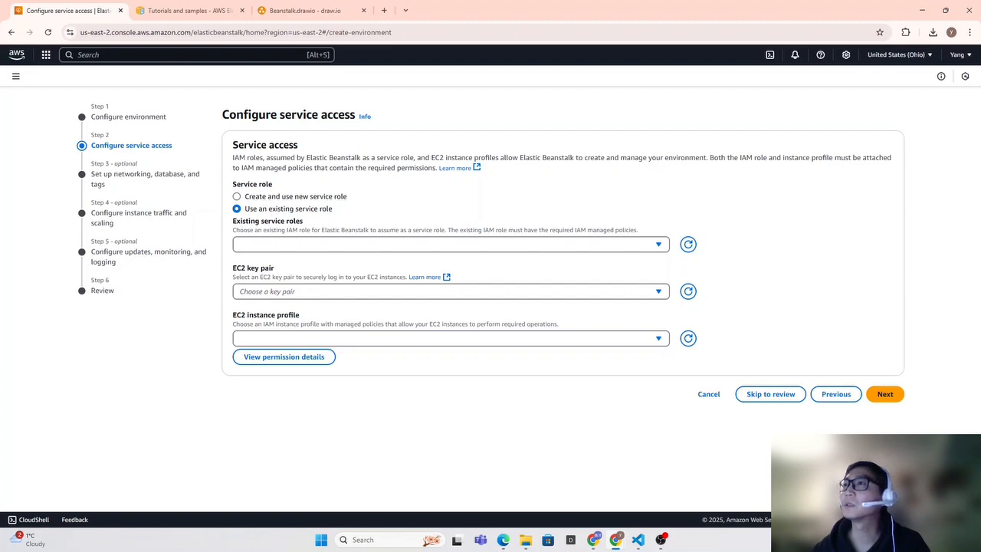
- Check the existing service roles, and set the environment to create and use a new service role instead
left_click(301, 246)
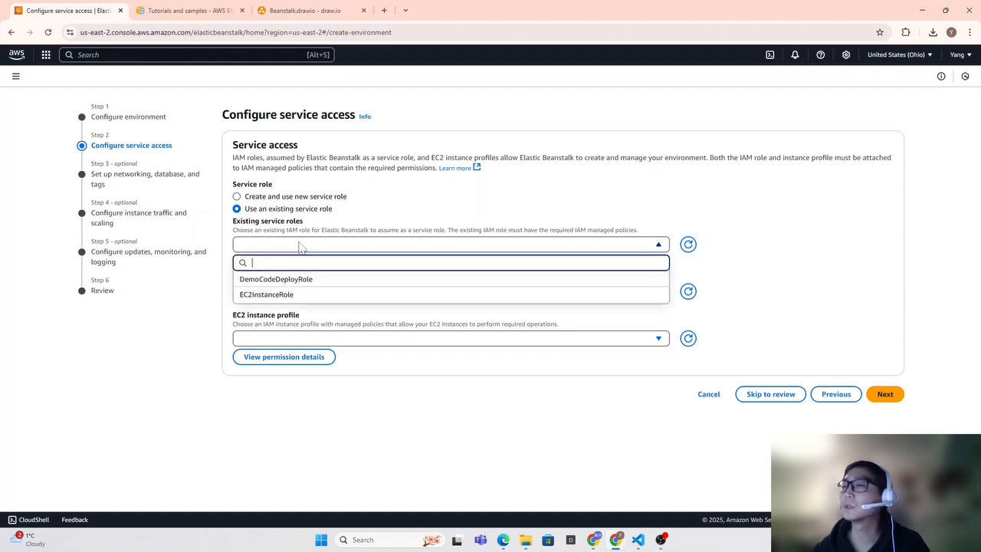
left_click(301, 246)
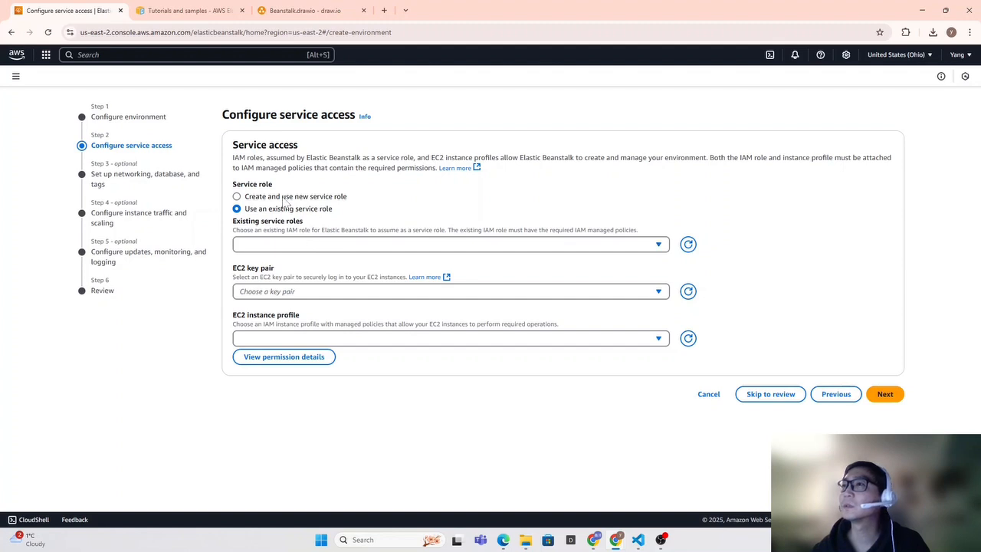
left_click(285, 199)
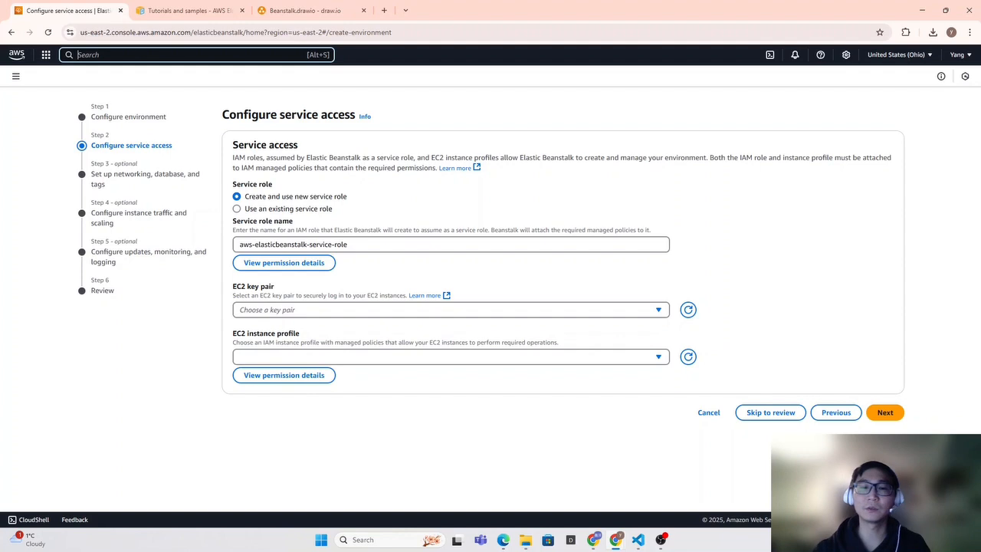
- Find the IAM service, open it in a separate browser tab and go to its list of roles
type("IAM")
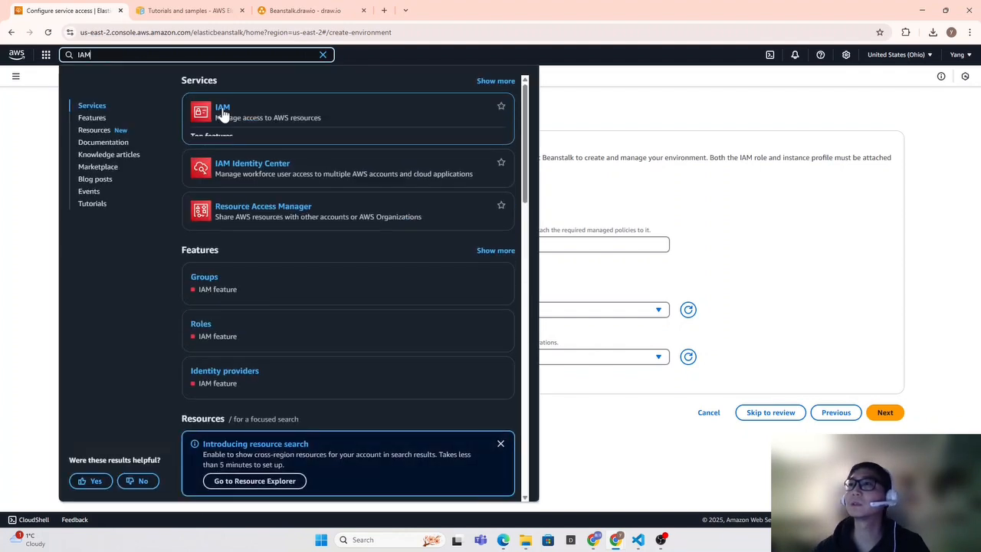
left_click(221, 114, "ctrl")
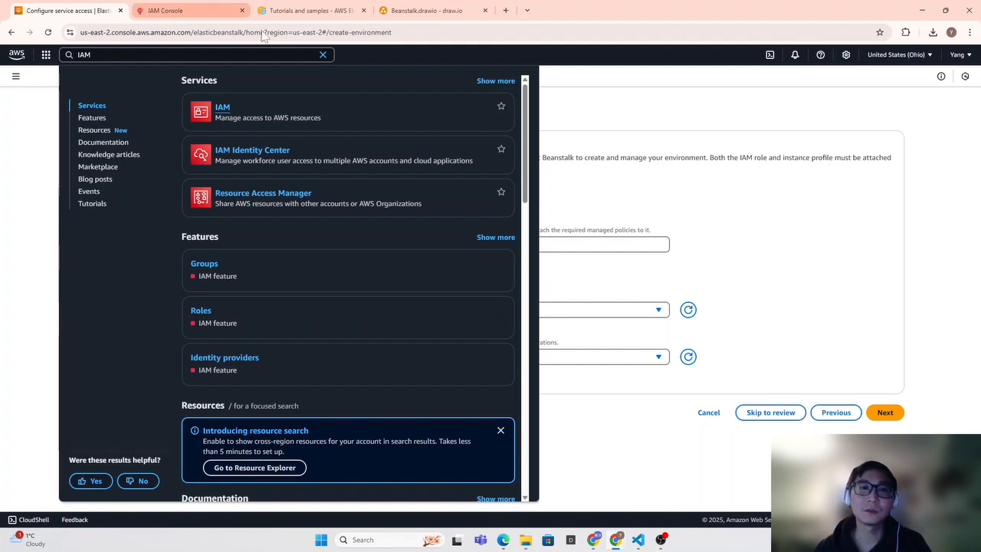
left_click(175, 11)
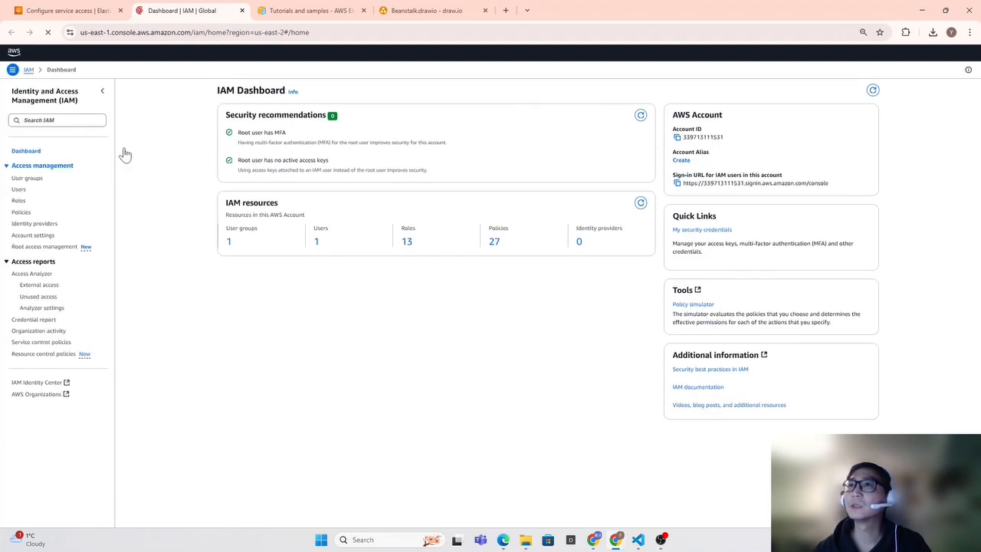
left_click(16, 202)
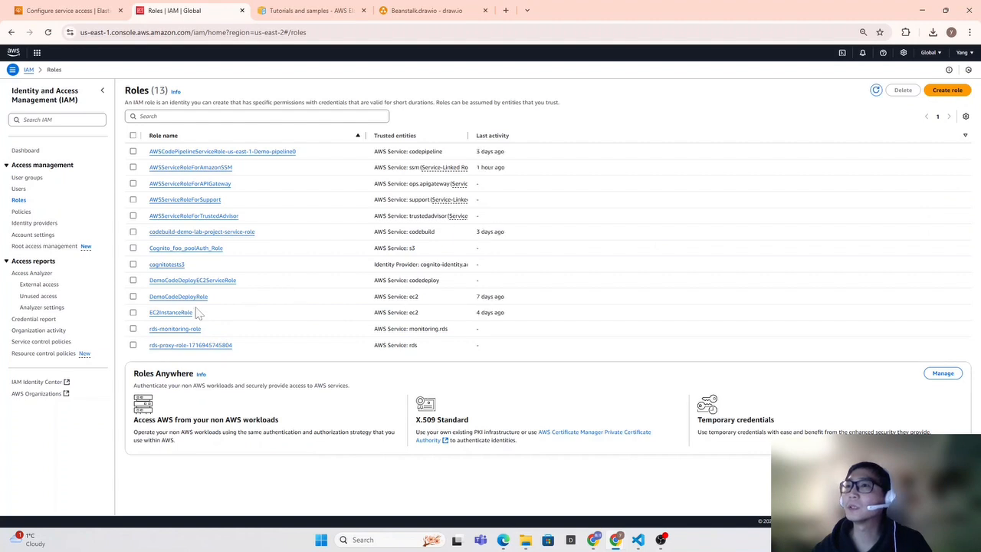
- Start a new IAM role with AWS service as the trusted entity type and EC2 as the use case
left_click(958, 90)
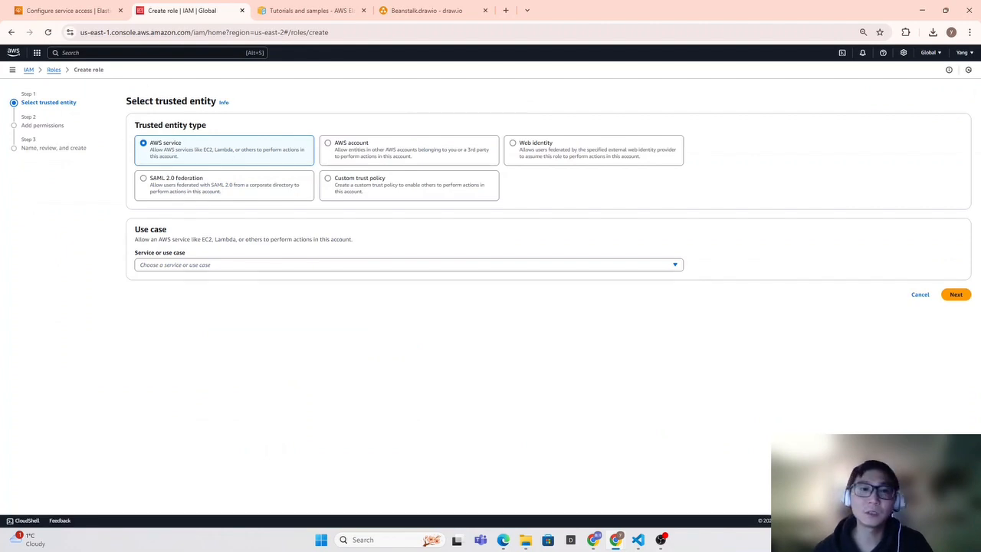
left_click(191, 268)
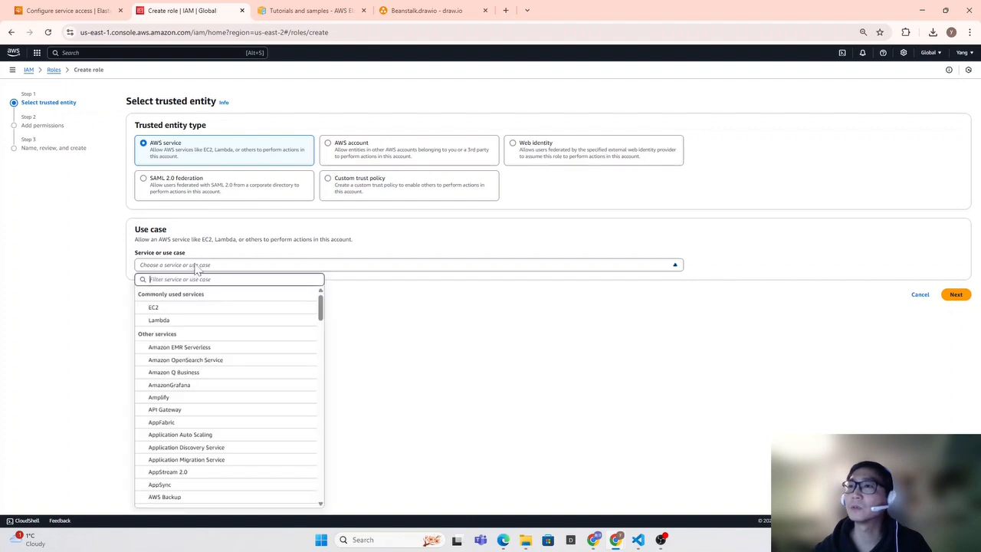
left_click(188, 310)
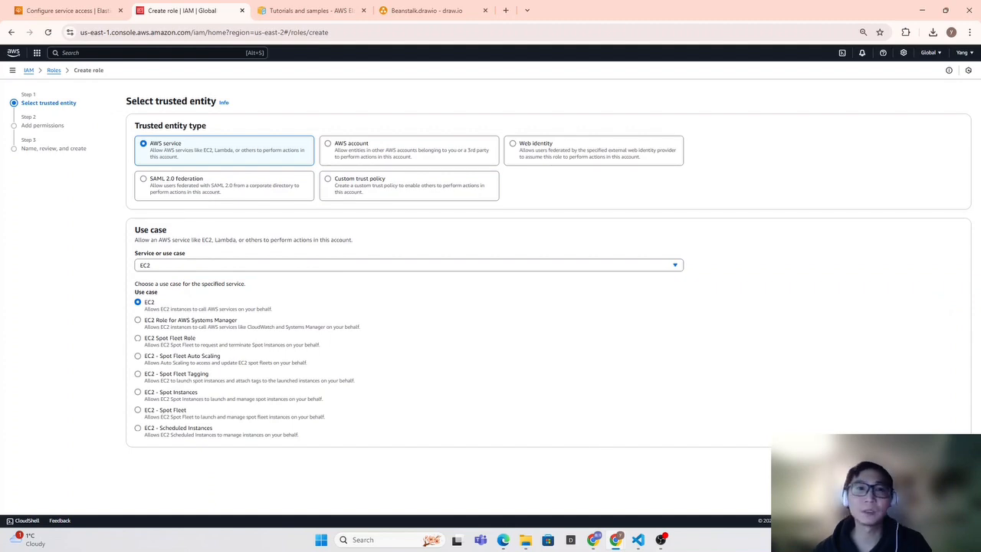
left_click(956, 462)
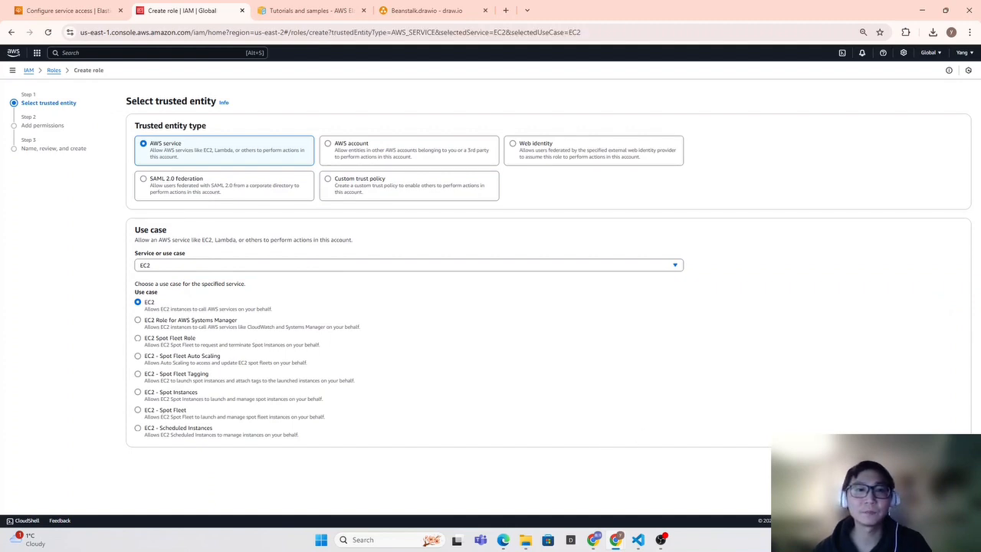
- Filter the permissions policies by Beanstalk, attach AWSElasticBeanstalkWebTier to the role and continue to the final review
left_click(228, 163)
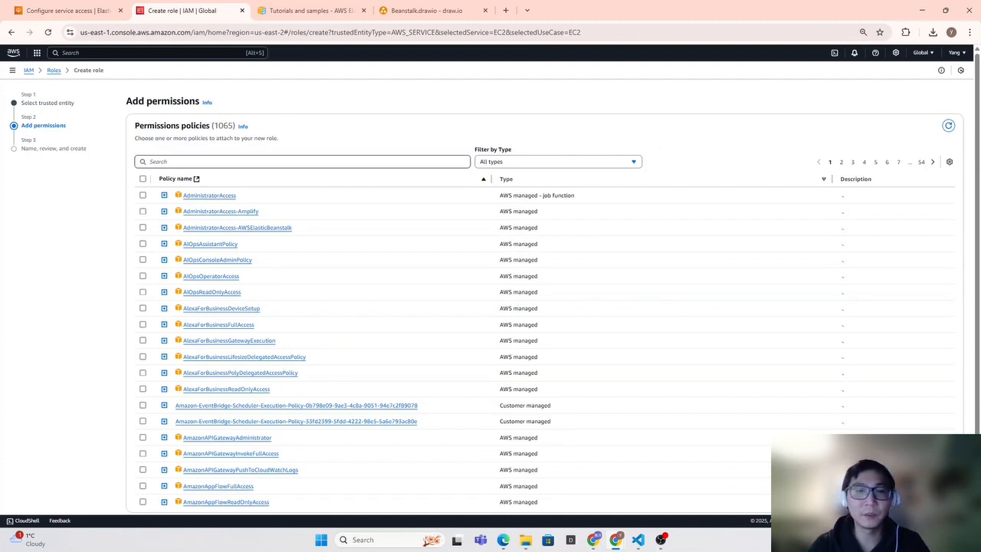
type("Beanstalk")
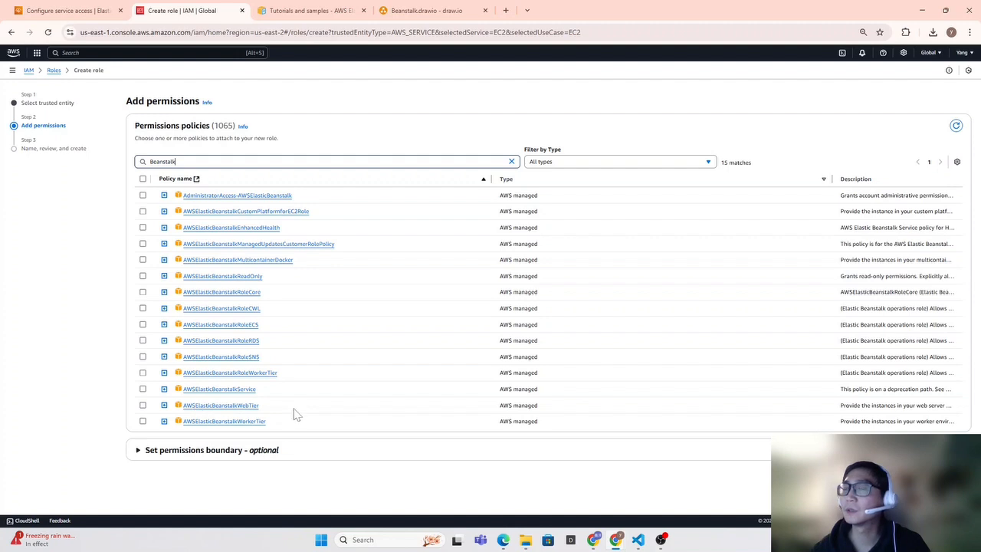
left_click(143, 404)
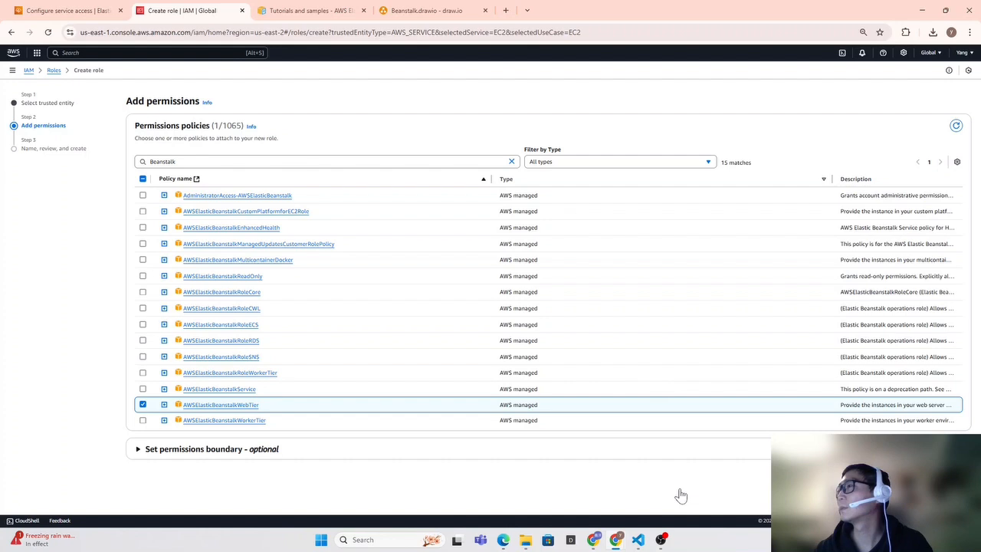
left_click(956, 473)
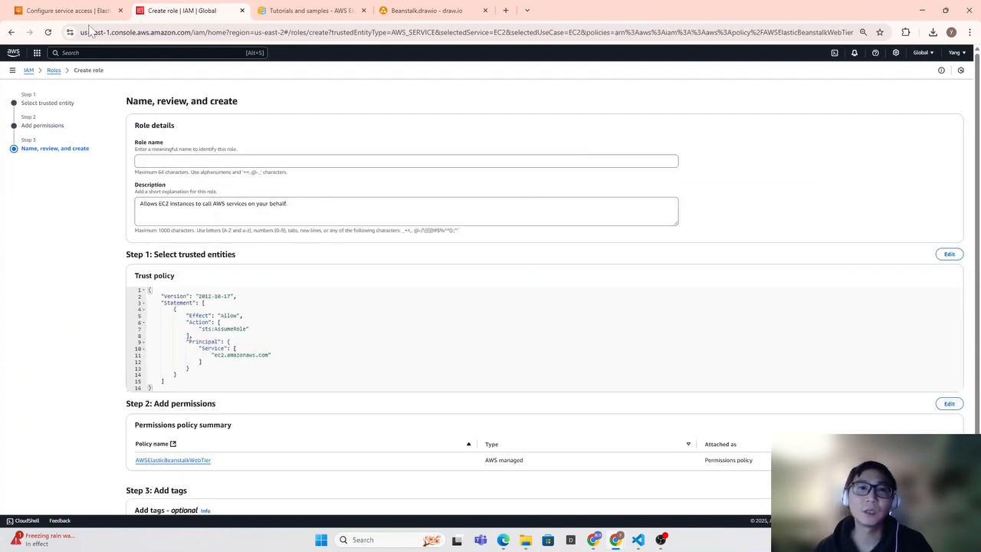
- Name the role Demo-beanstalk-ec2-role, review its trust policy and permissions, and create it
left_click(210, 160)
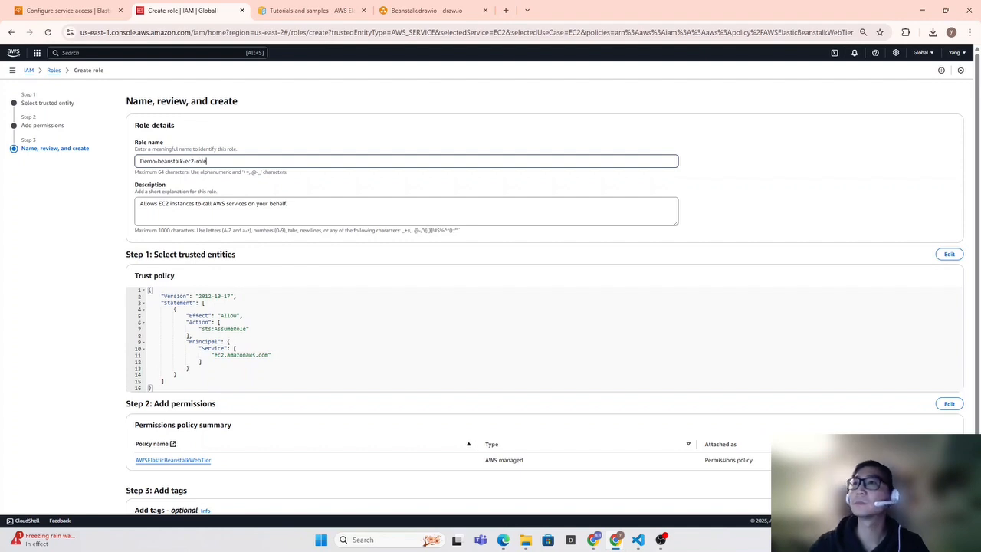
scroll(502, 328, "down", 2)
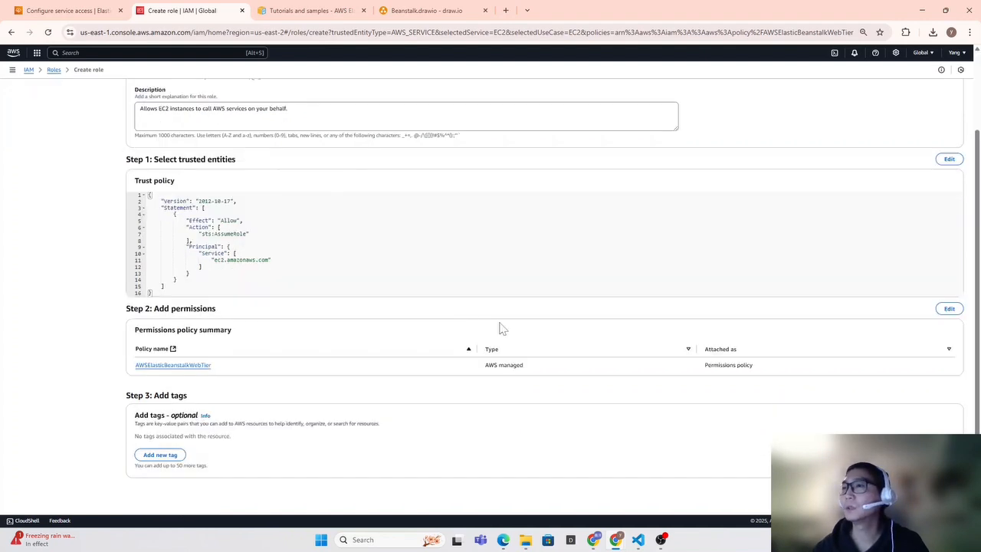
scroll(219, 88, "up", 2)
left_click_drag(209, 161, 113, 169)
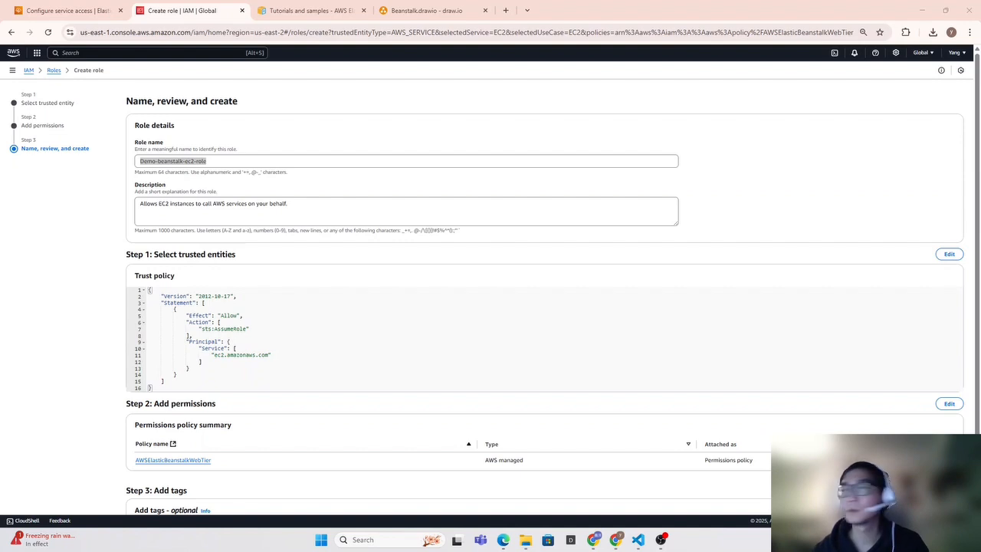
scroll(825, 329, "down", 3)
left_click(77, 156)
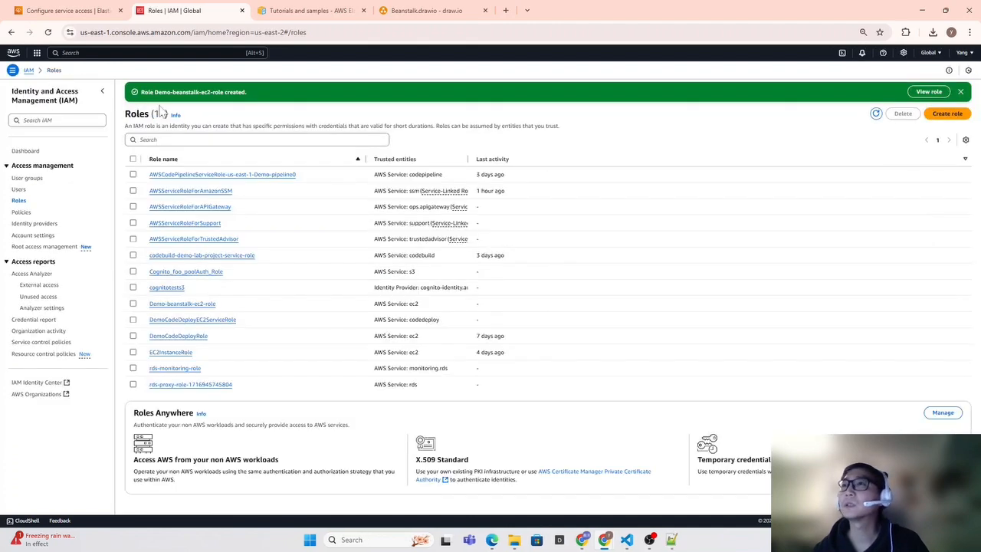
- Copy the new role's name and return to the Elastic Beanstalk service access page, dismissing the leftover service search results
left_click_drag(155, 92, 224, 92)
key("ctrl+c")
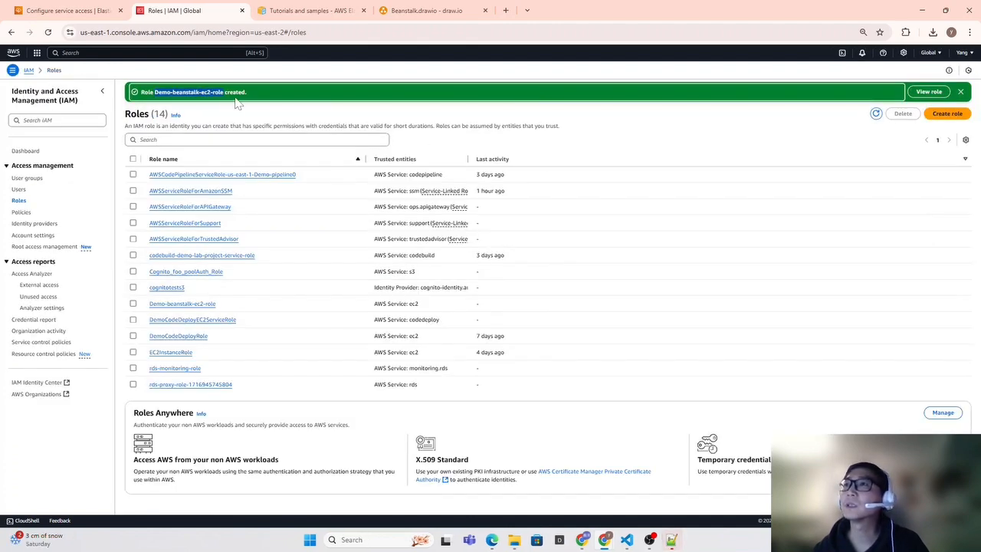
left_click(68, 10)
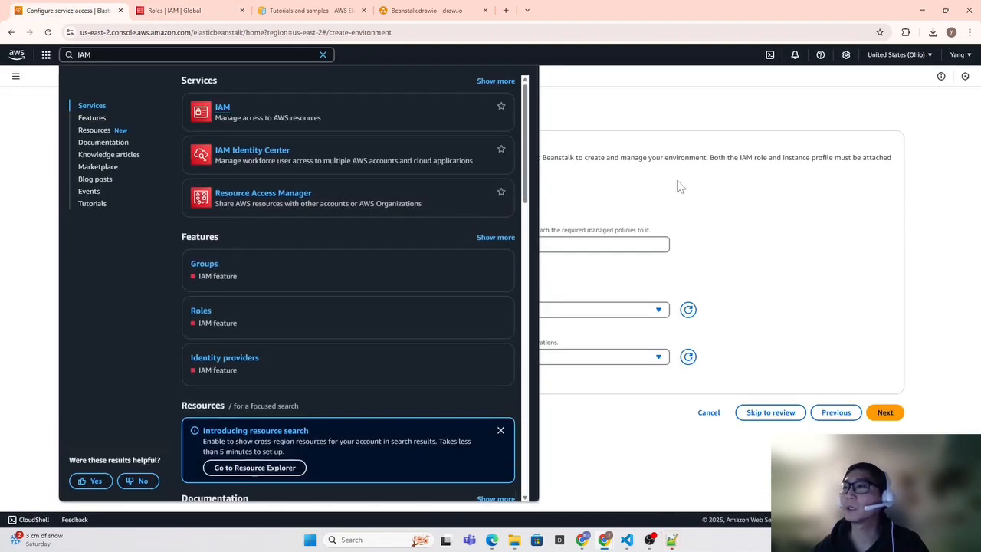
left_click(701, 191)
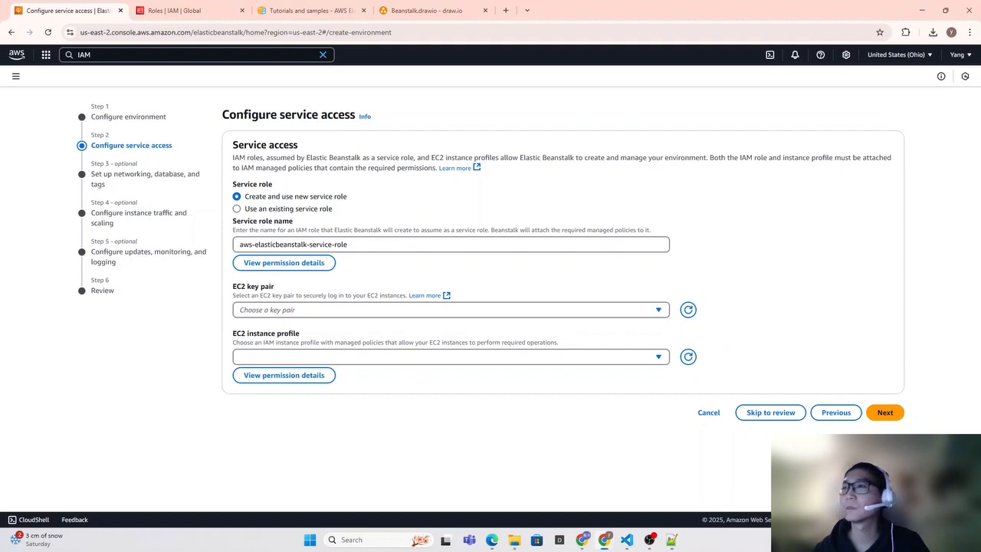
- Assign Demo-beanstalk-ec2-role as the EC2 instance profile and continue to the networking, database, and tags settings
left_click(310, 358)
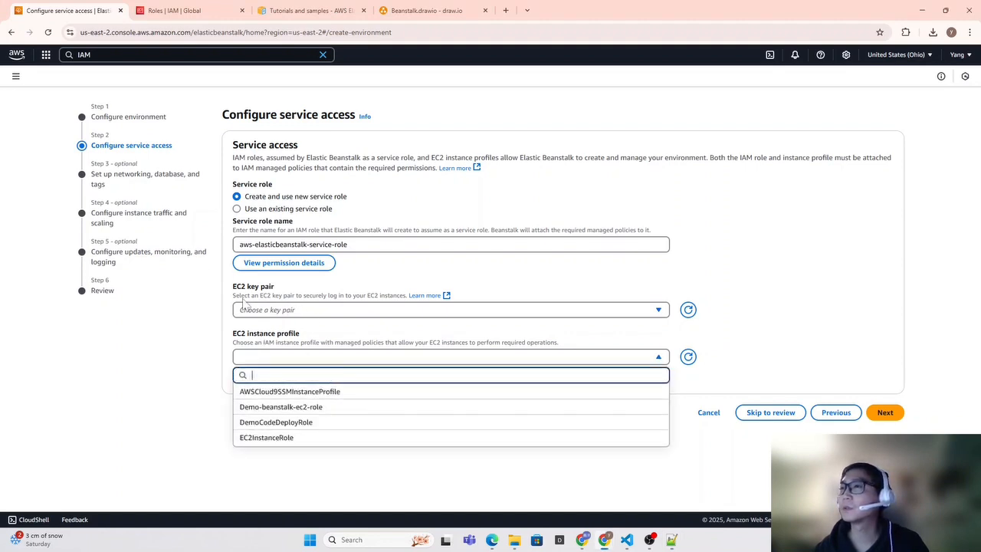
key("Down")
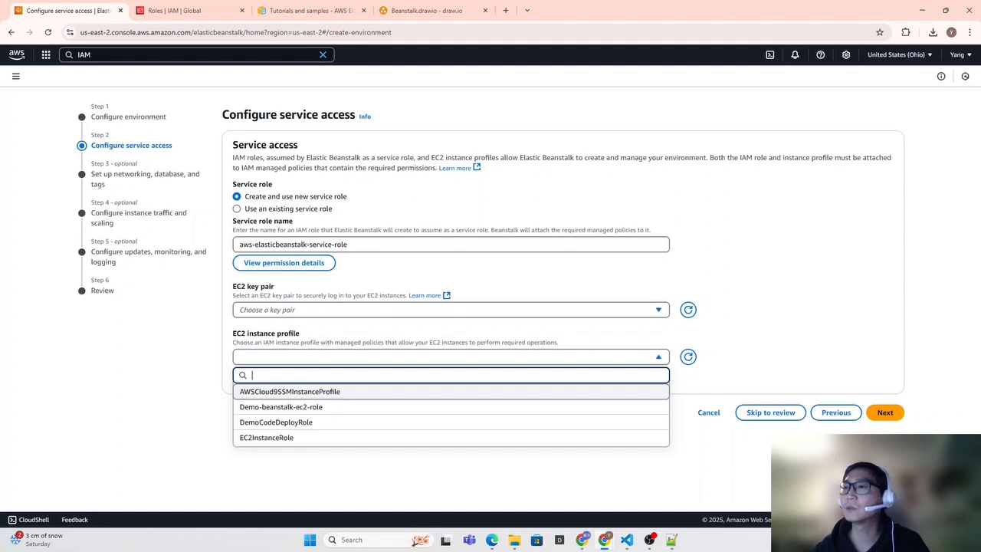
key("ctrl+v")
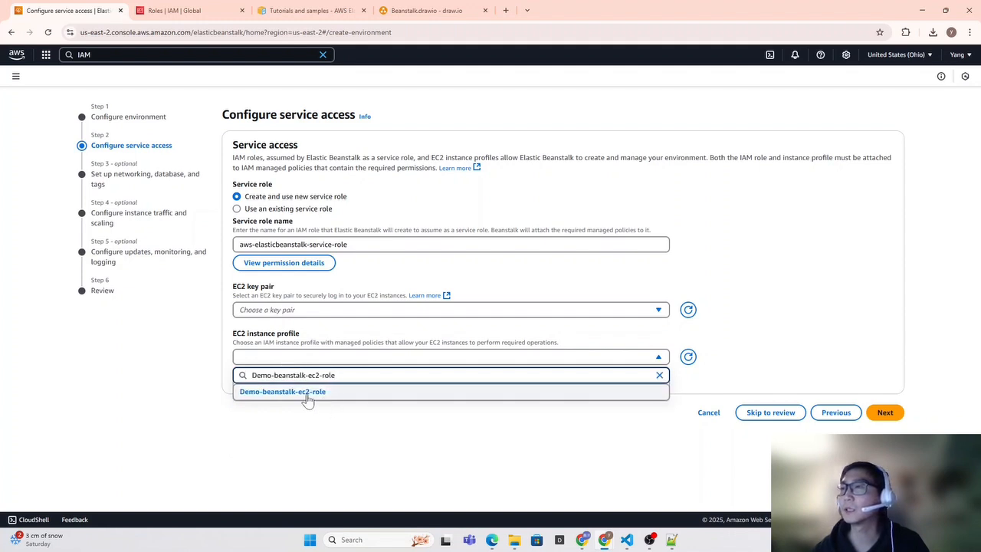
left_click(301, 392)
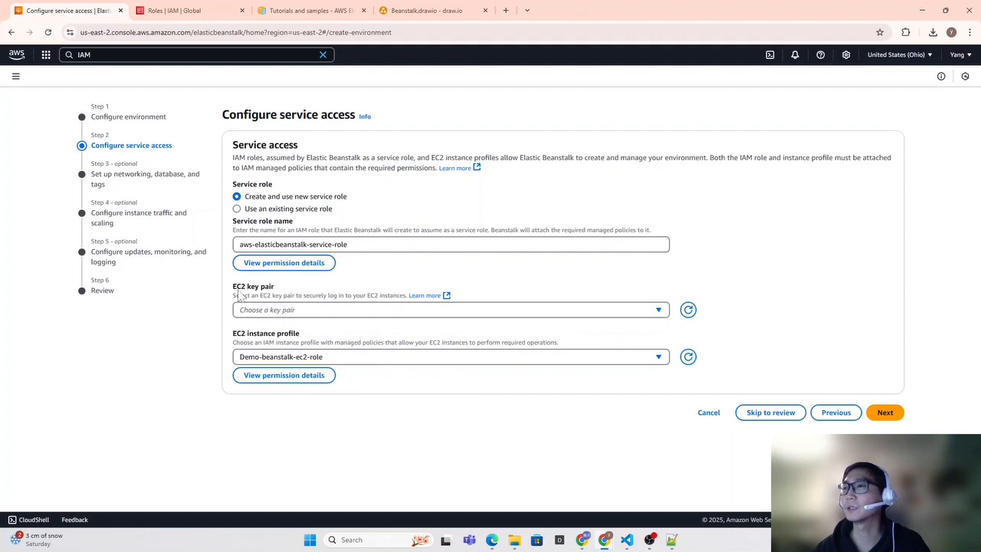
left_click(886, 415)
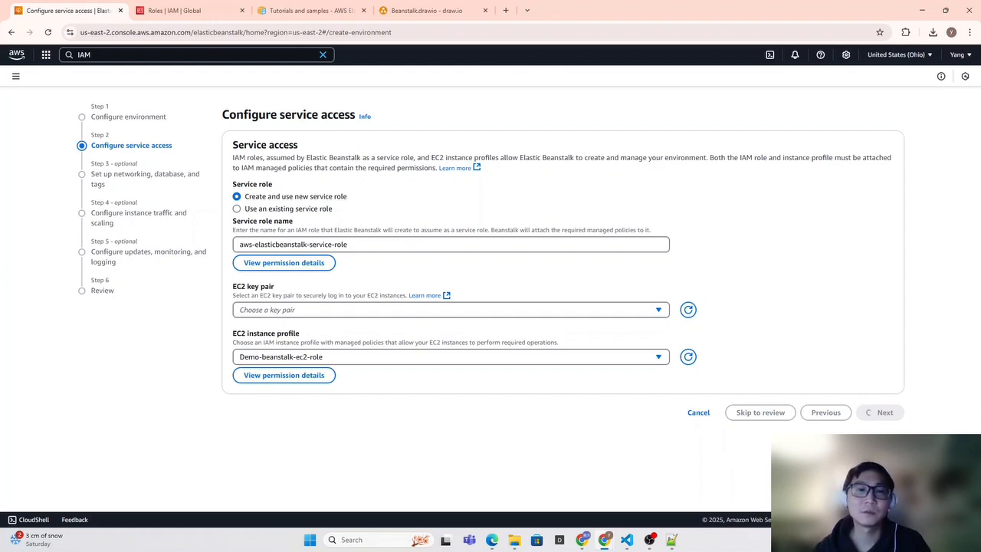
- Look through the optional networking, database, and tags settings and continue with their defaults
scroll(355, 265, "down", 2)
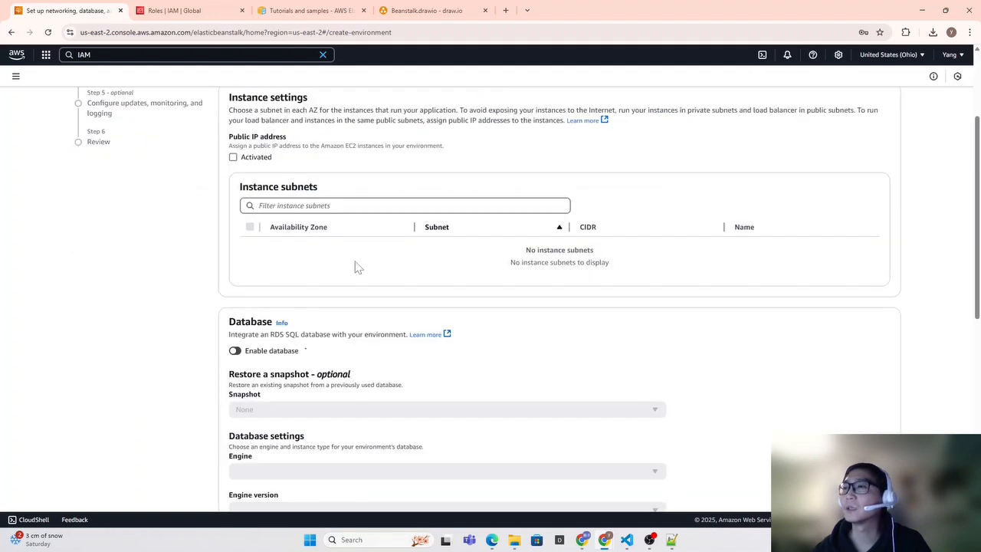
scroll(306, 253, "up", 2)
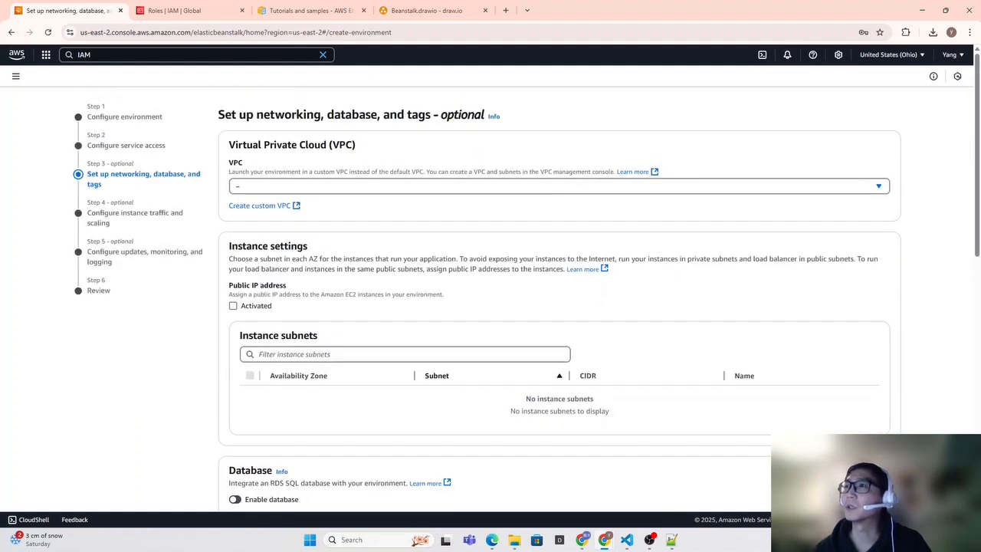
scroll(405, 351, "down", 8)
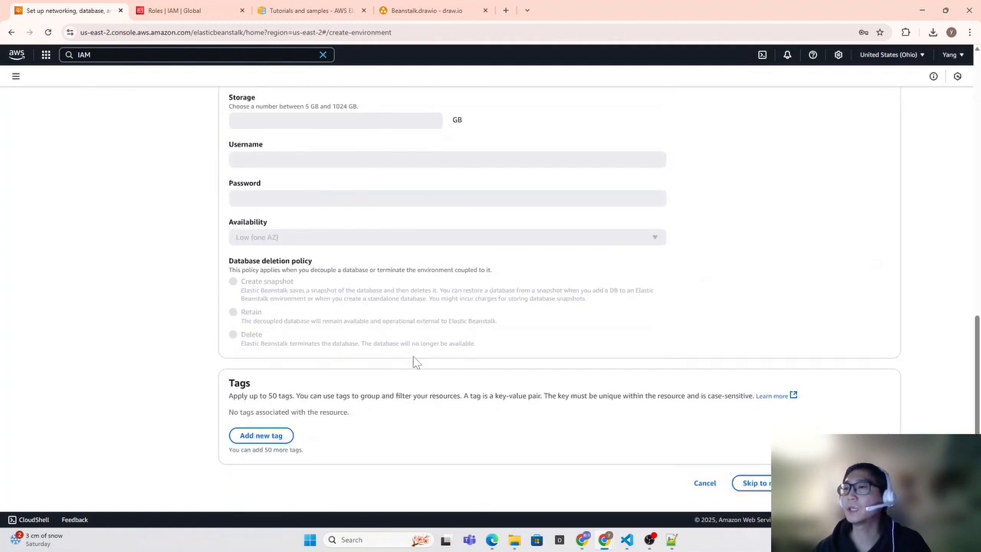
left_click(882, 483)
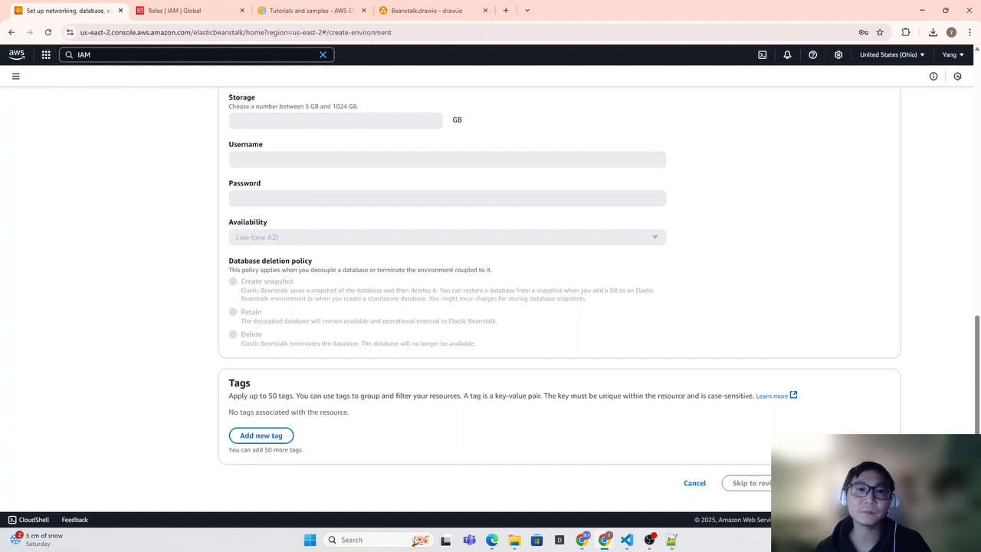
scroll(375, 265, "up", 4)
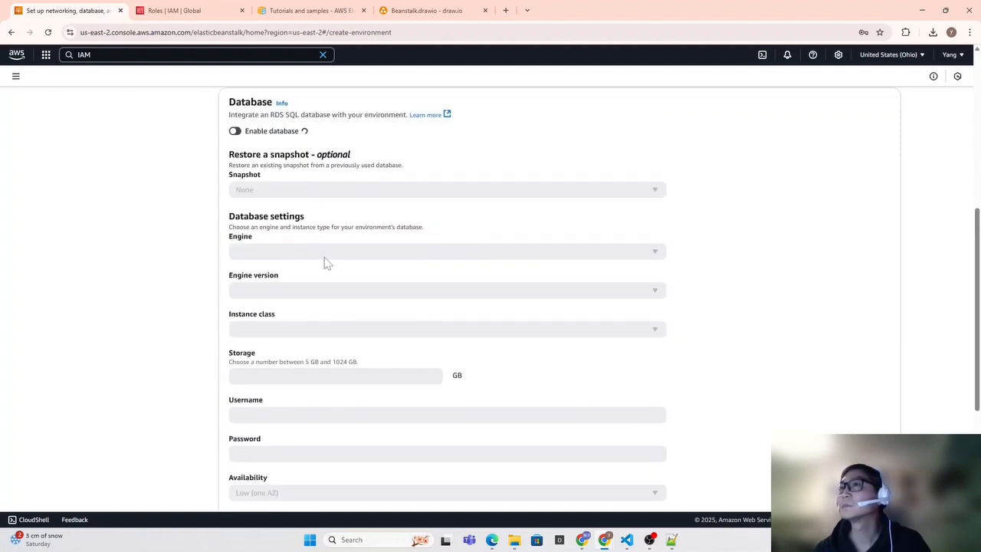
- Look through the instance, security group, capacity and instance type settings and continue with the defaults
scroll(265, 279, "down", 1)
scroll(266, 280, "up", 1)
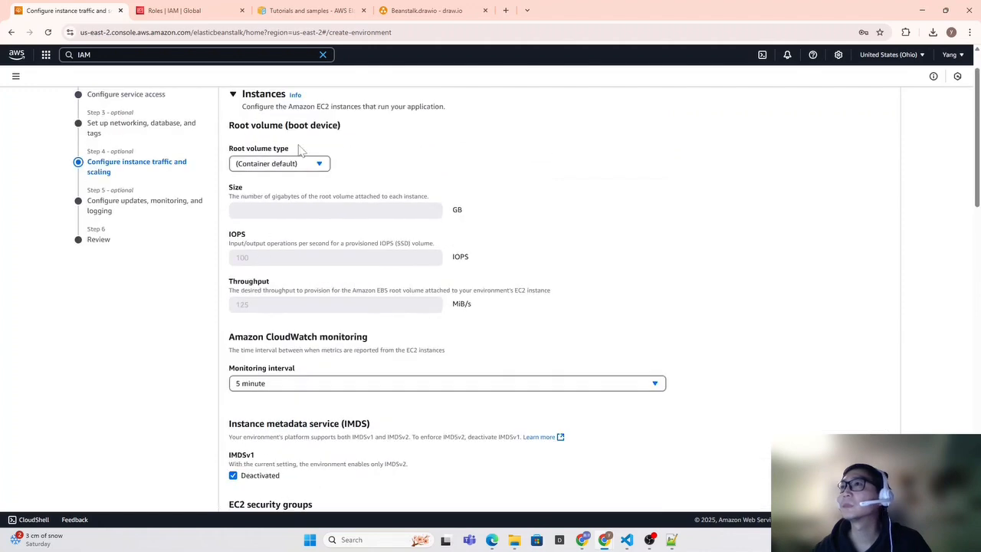
scroll(277, 270, "down", 6)
scroll(186, 234, "up", 2)
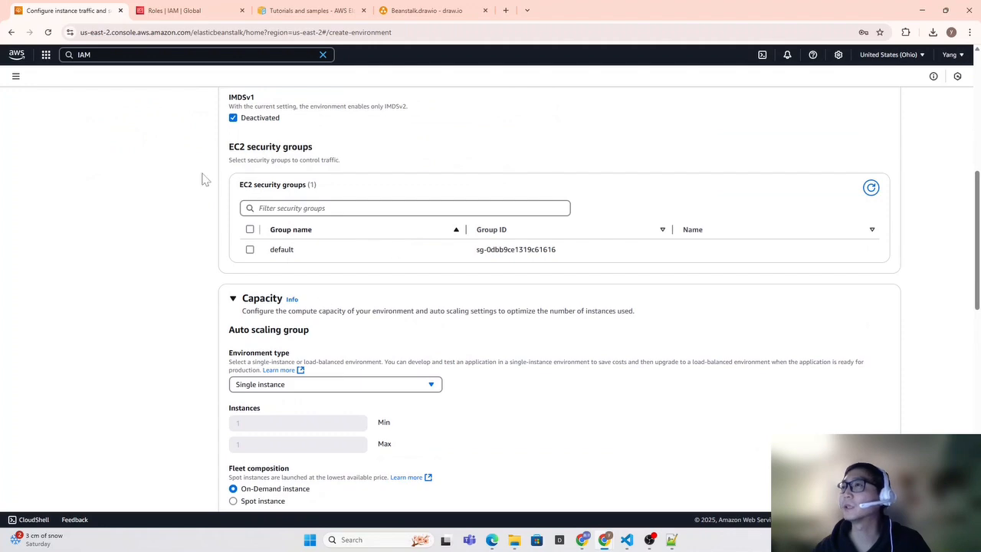
scroll(405, 357, "down", 2)
scroll(406, 356, "down", 7)
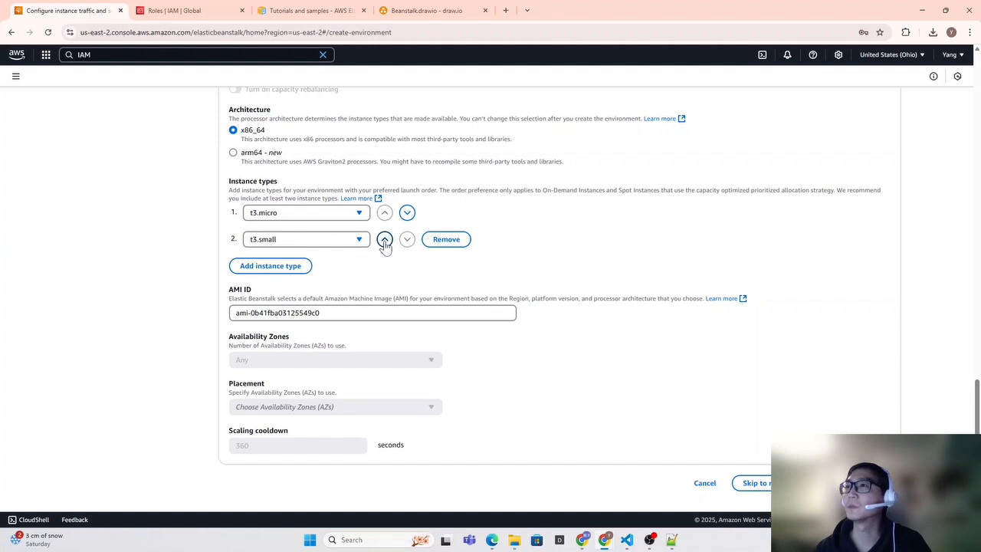
scroll(276, 204, "up", 1)
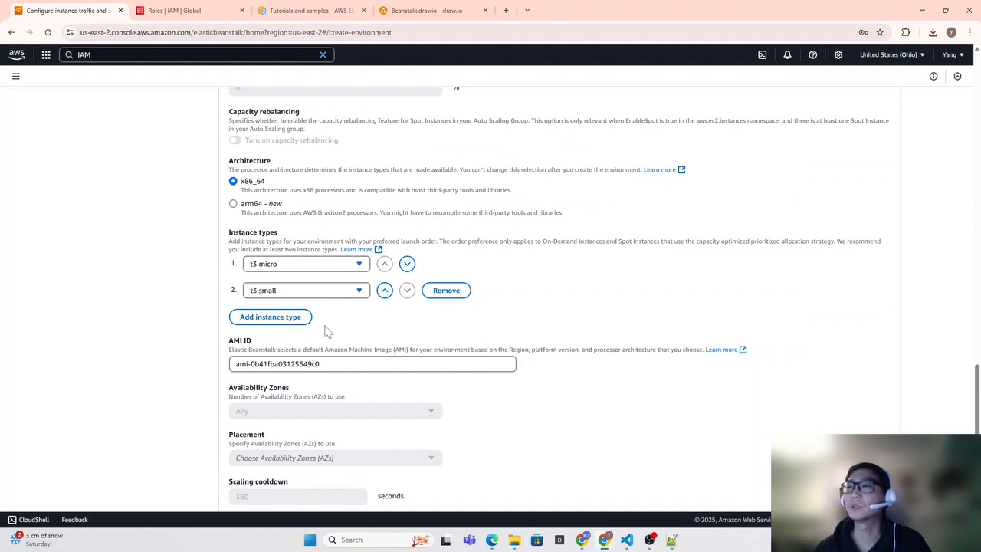
scroll(696, 403, "down", 1)
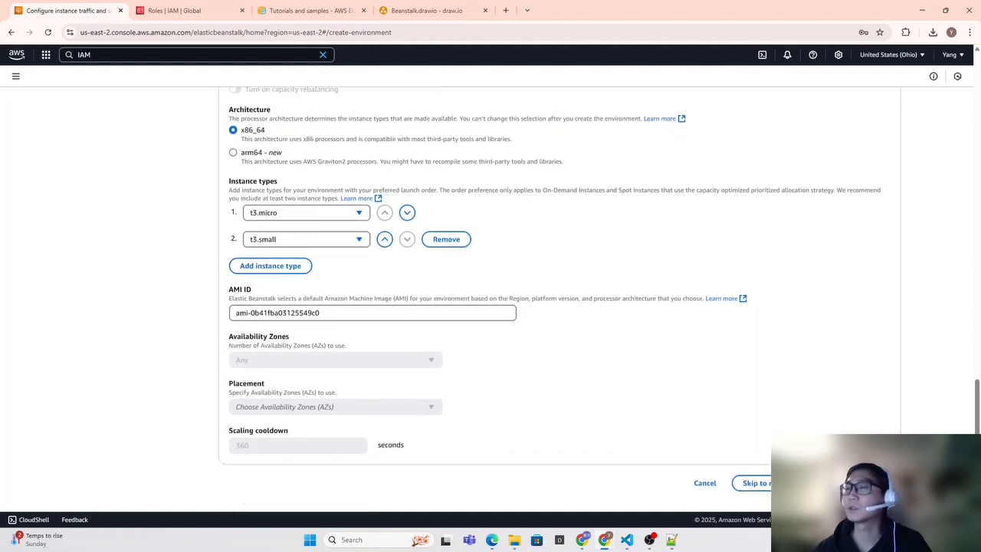
left_click(881, 483)
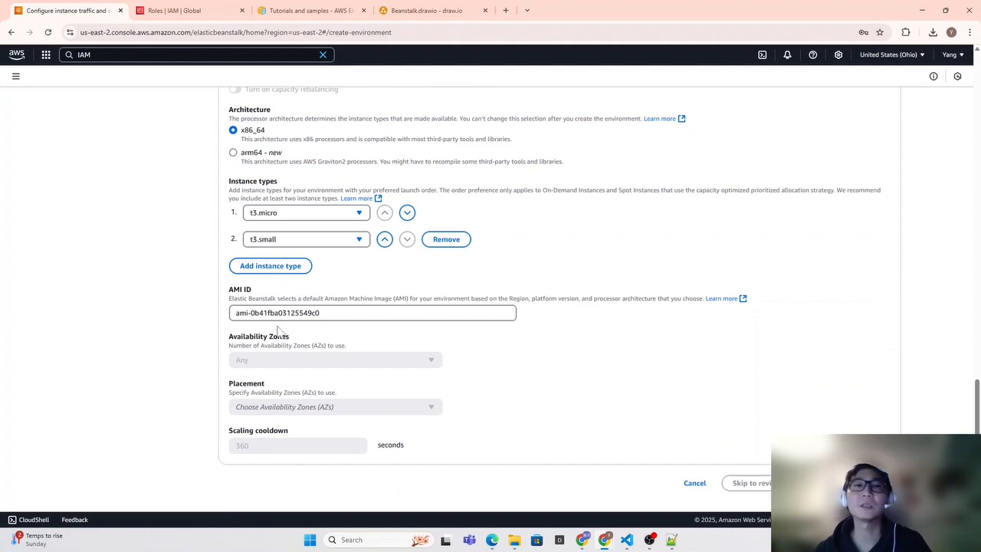
- Try to continue past updates, monitoring, and logging with the health reporting system set to Basic
scroll(474, 316, "up", 5)
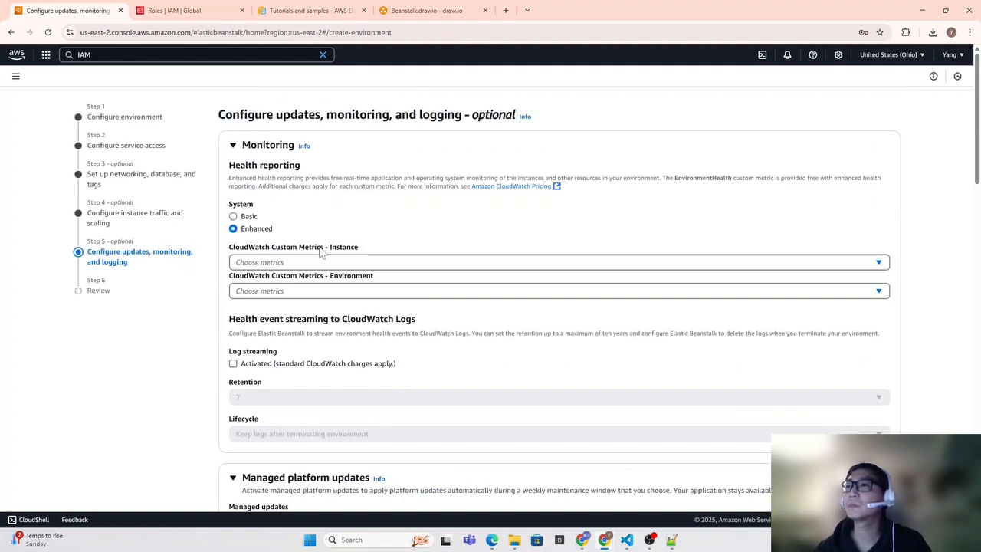
scroll(249, 230, "down", 4)
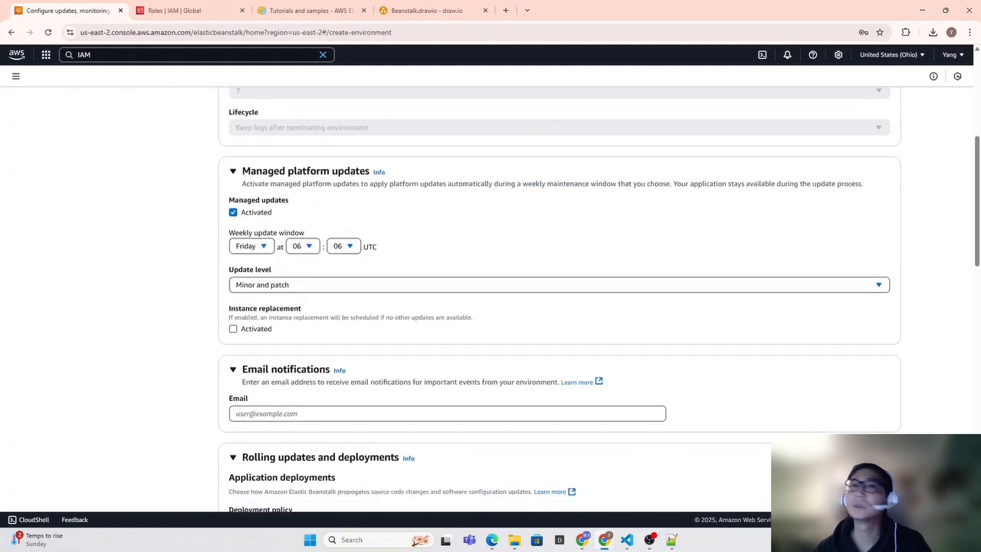
scroll(278, 184, "up", 3)
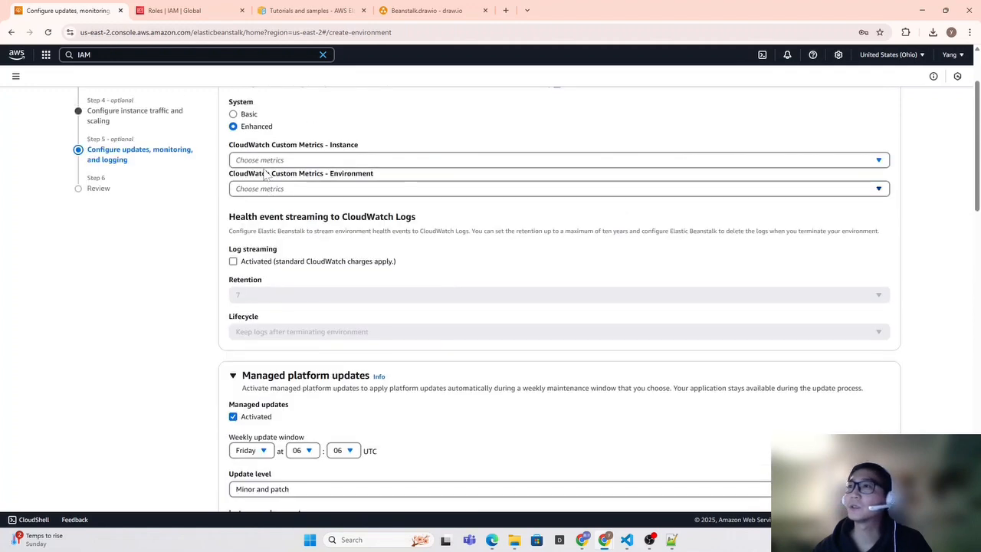
left_click(236, 115)
scroll(177, 279, "down", 2)
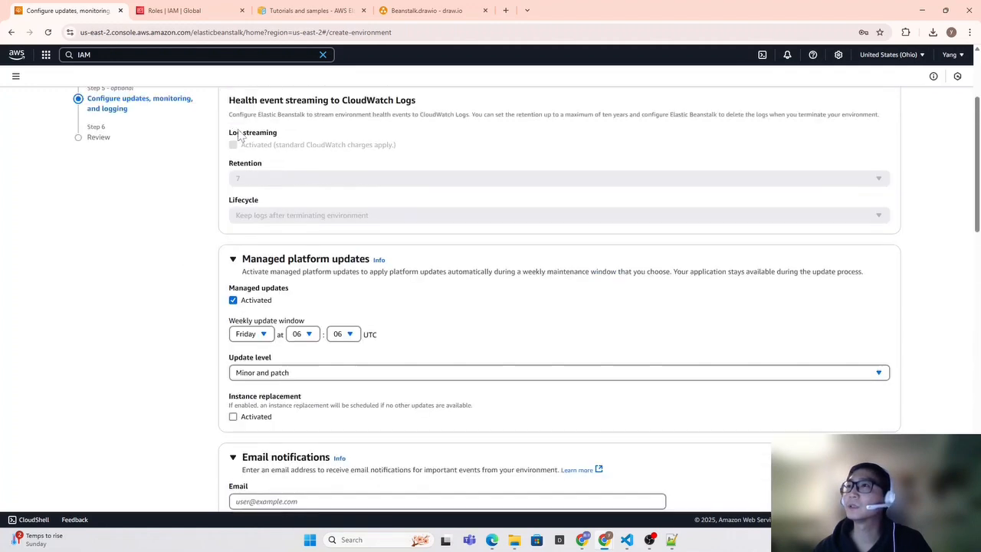
scroll(230, 160, "up", 3)
scroll(297, 216, "down", 20)
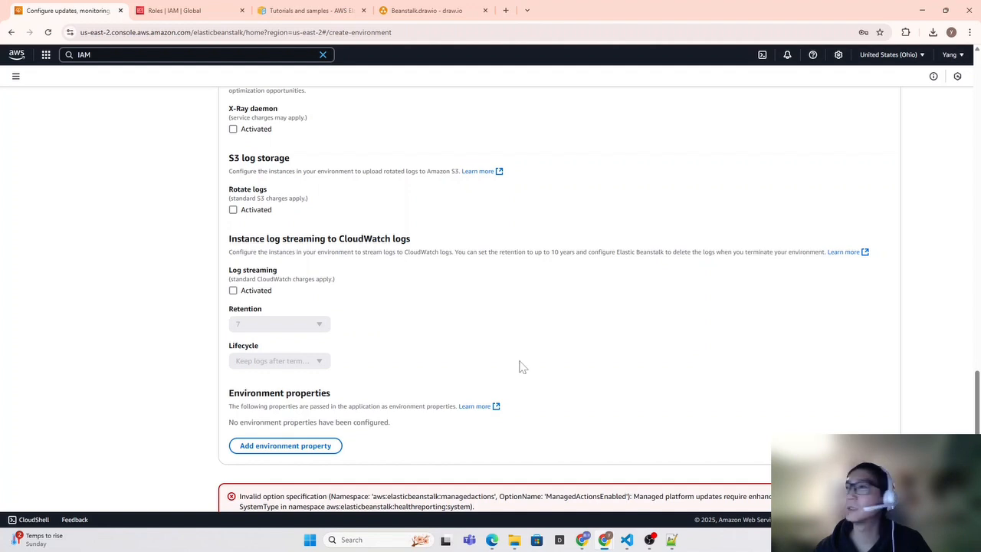
scroll(547, 394, "down", 2)
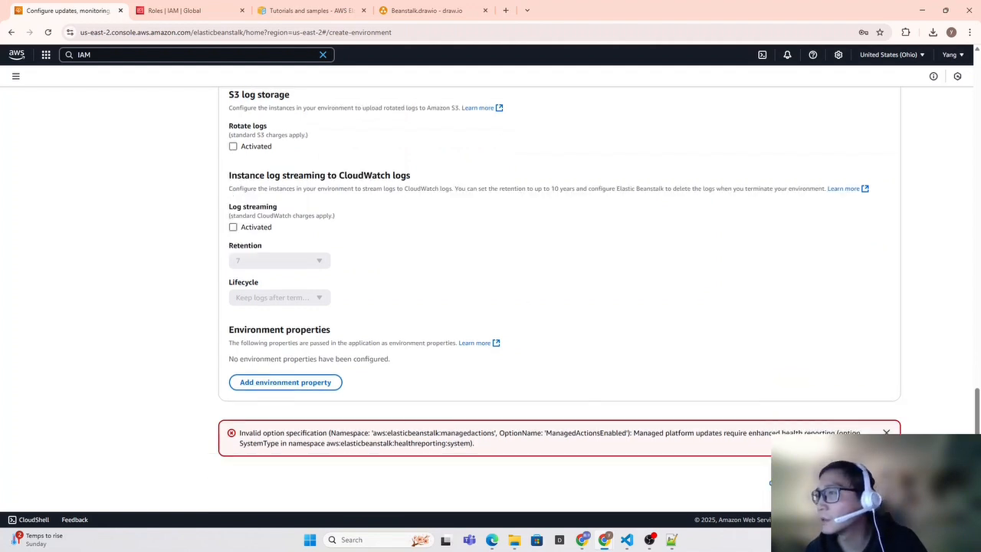
left_click_drag(348, 444, 421, 433)
left_click(551, 460)
left_click_drag(541, 433, 679, 434)
left_click(635, 463)
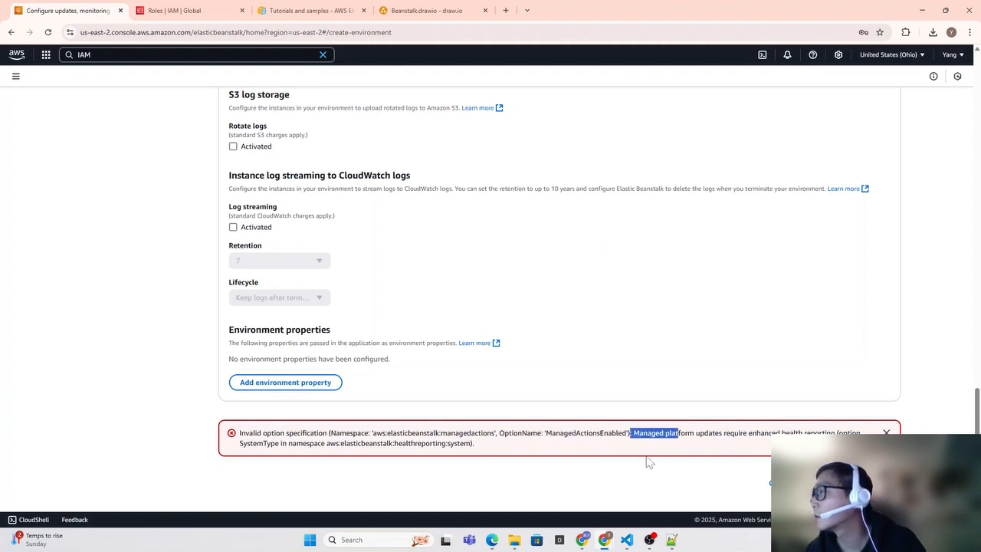
- Set the health reporting system to Enhanced and continue to the review
scroll(255, 163, "up", 3)
scroll(256, 281, "up", 3)
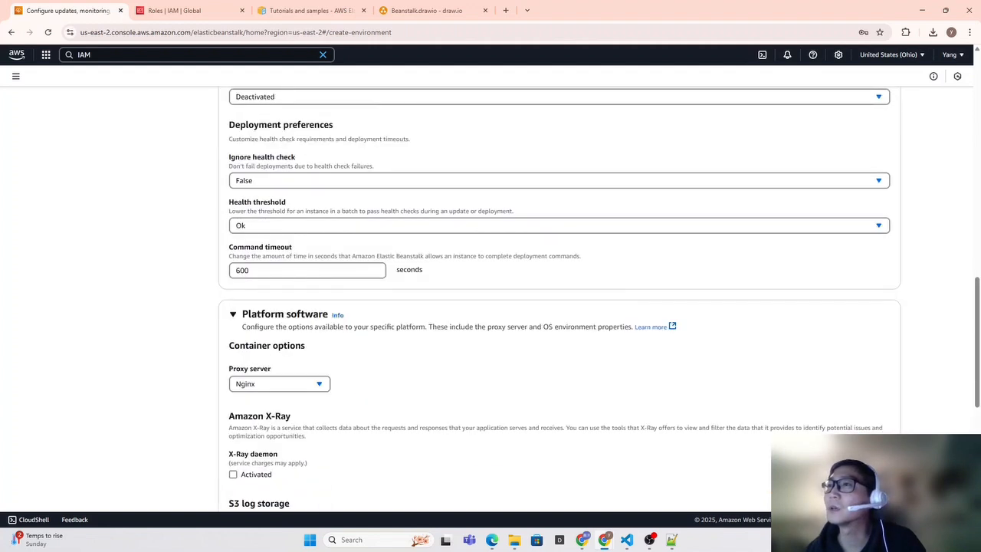
scroll(253, 241, "up", 4)
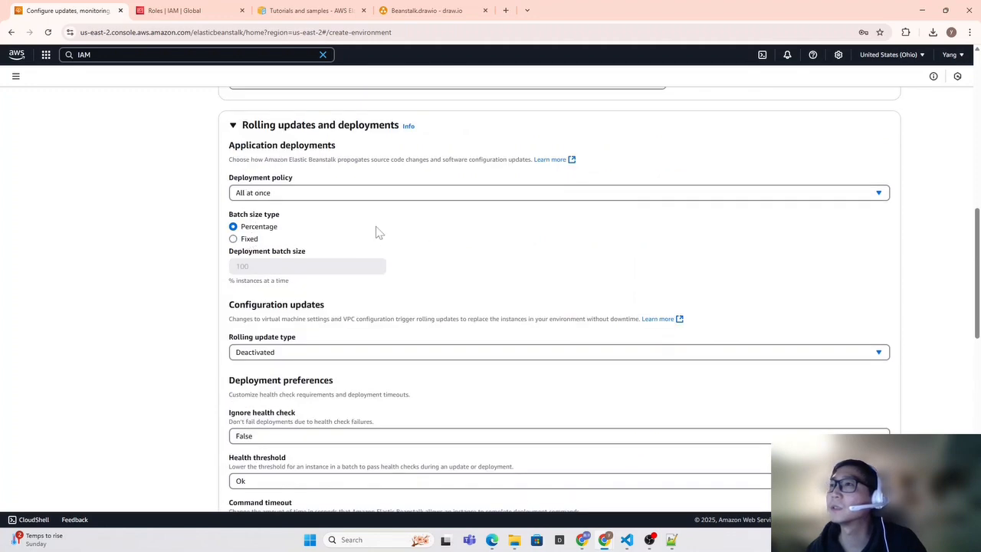
scroll(378, 232, "up", 8)
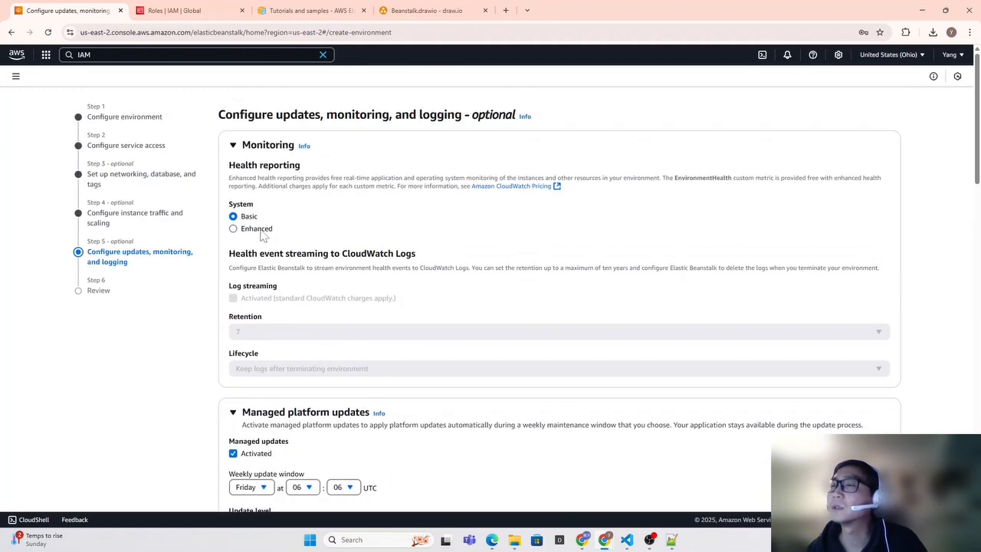
left_click(258, 229)
scroll(261, 306, "down", 15)
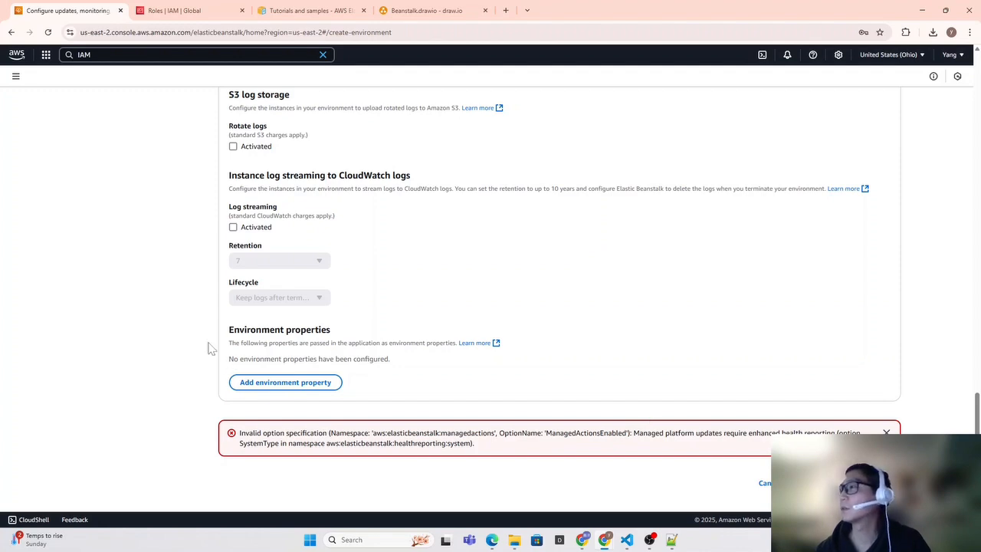
- Check the environment's configuration summary and submit it to create the environment
scroll(213, 349, "up", 10)
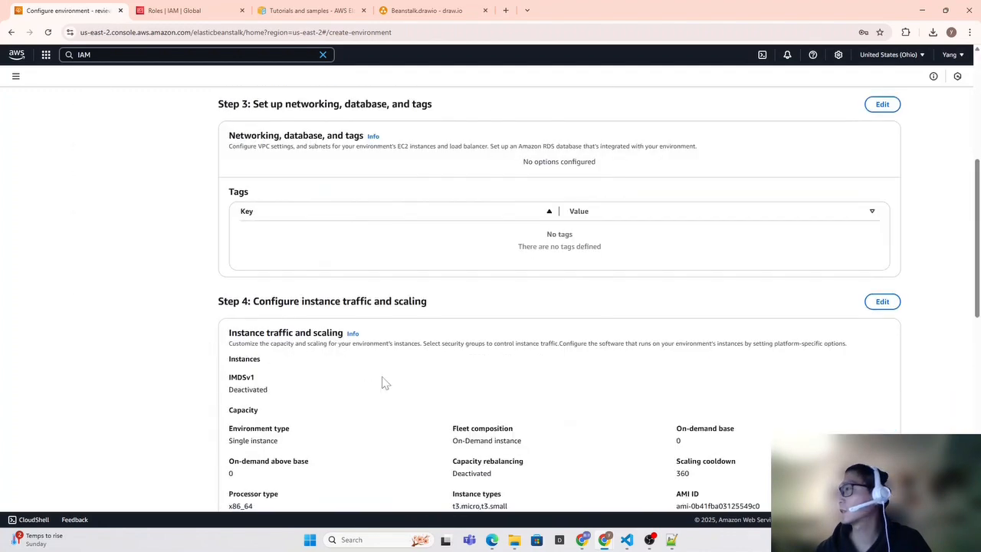
scroll(383, 383, "down", 10)
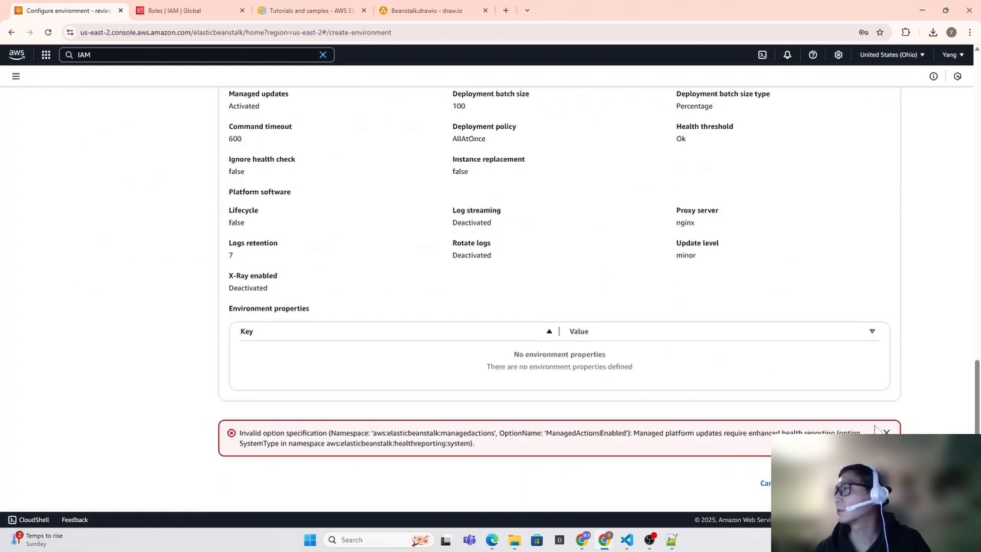
left_click(877, 483)
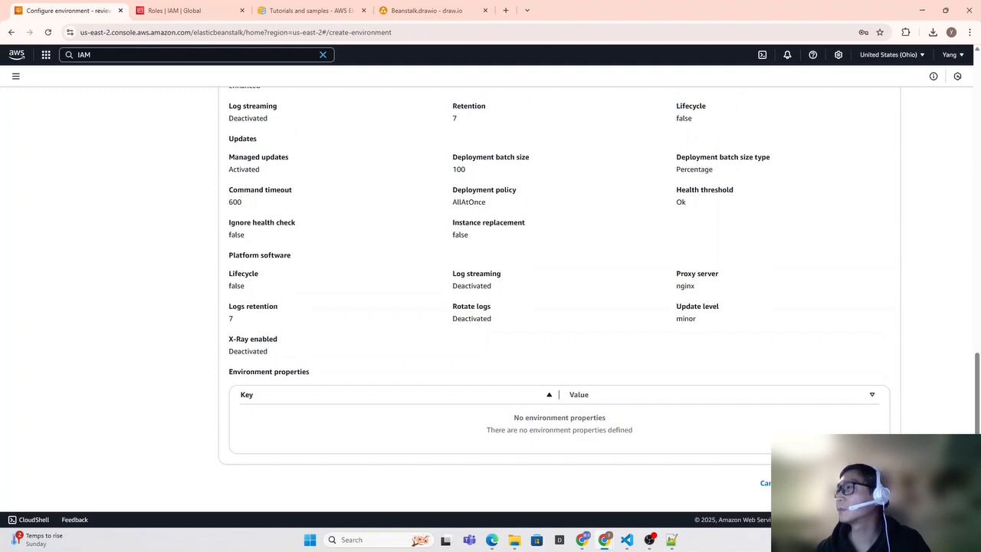
scroll(774, 425, "up", 12)
scroll(734, 409, "down", 12)
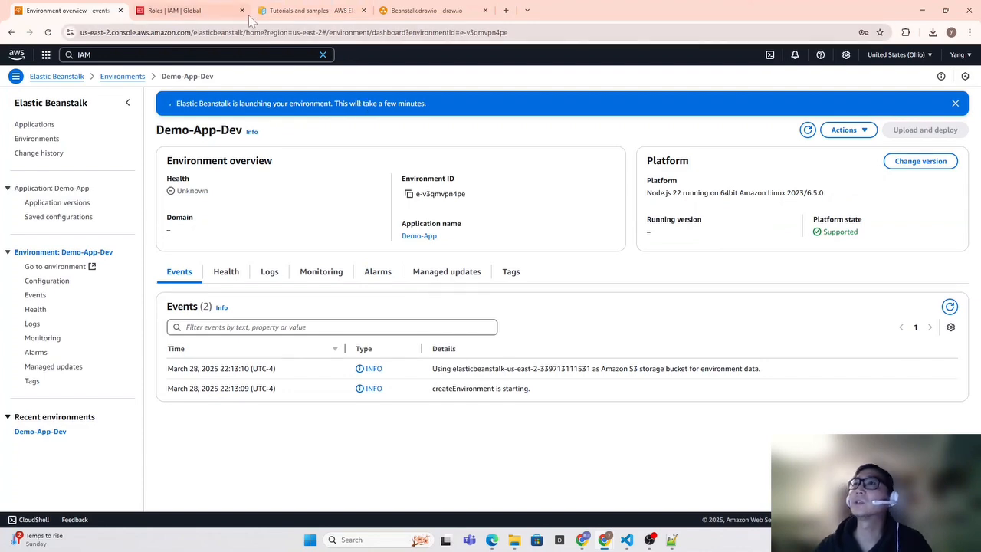
- Switch to the Elastic Beanstalk Tutorials and samples documentation and examine its tutorials and downloadable sample applications
left_click(312, 10)
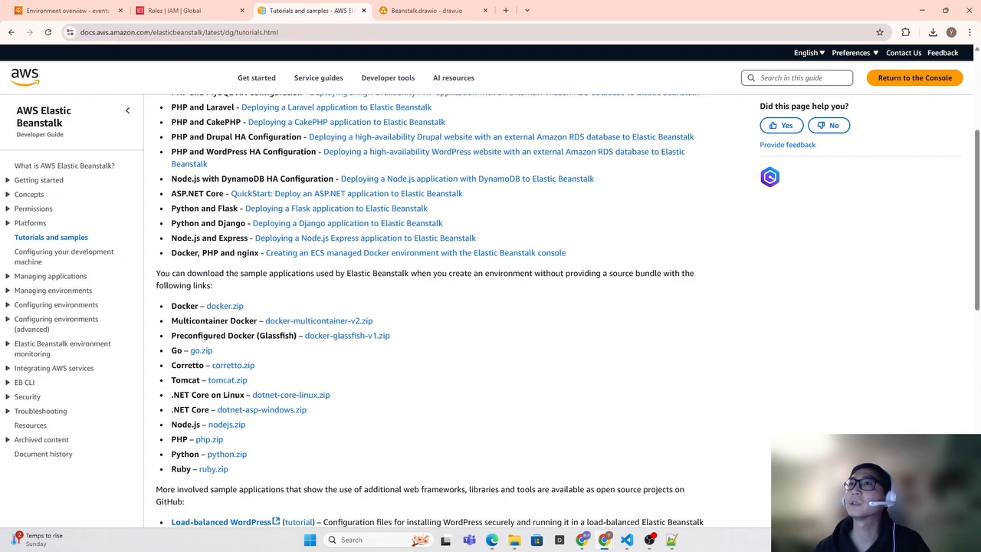
left_click(84, 32)
scroll(309, 262, "up", 3)
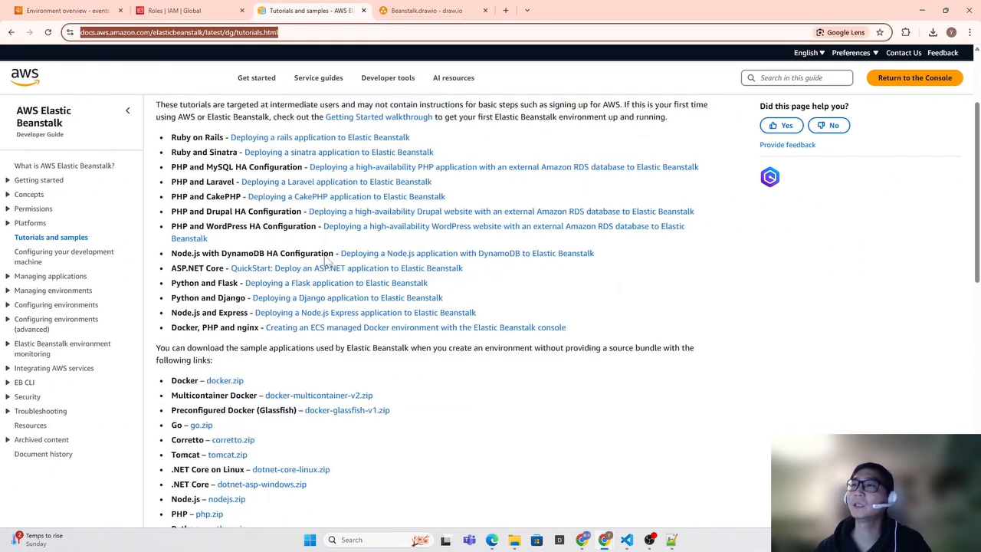
left_click_drag(167, 132, 410, 132)
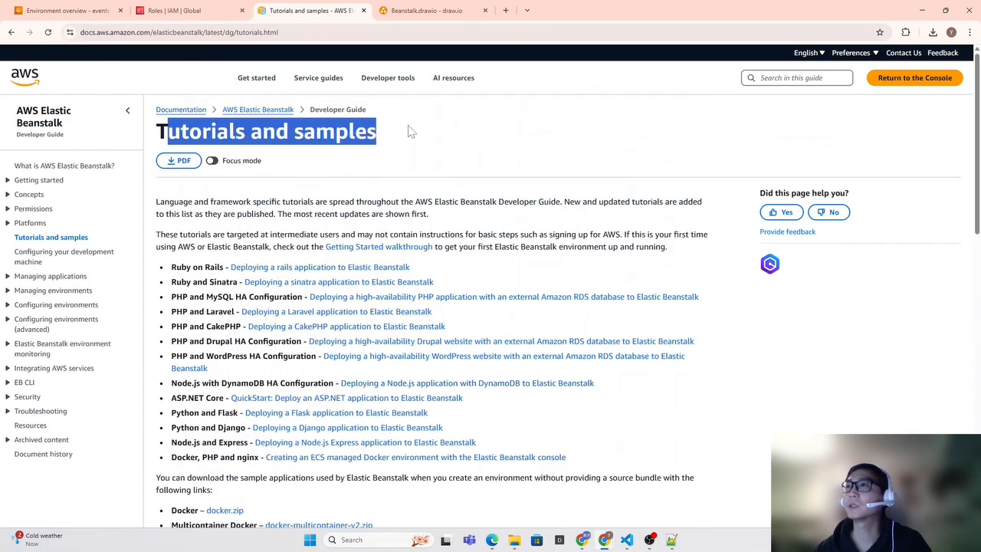
left_click(519, 147)
scroll(495, 398, "down", 3)
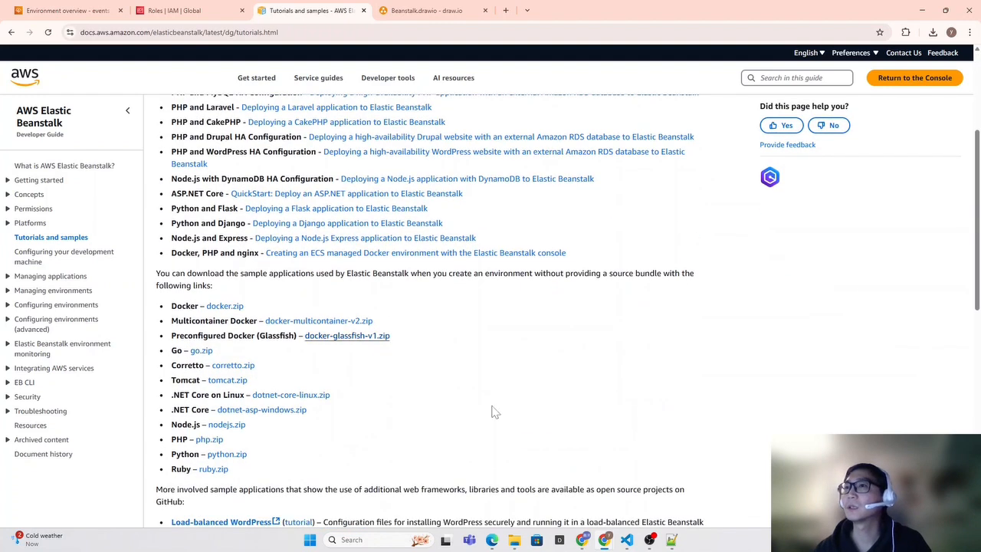
- Switch to File Explorer, inspect the contents of nodejsV1.zip in the Downloads folder, and minimize the window
left_click_drag(247, 425, 171, 428)
left_click(313, 441)
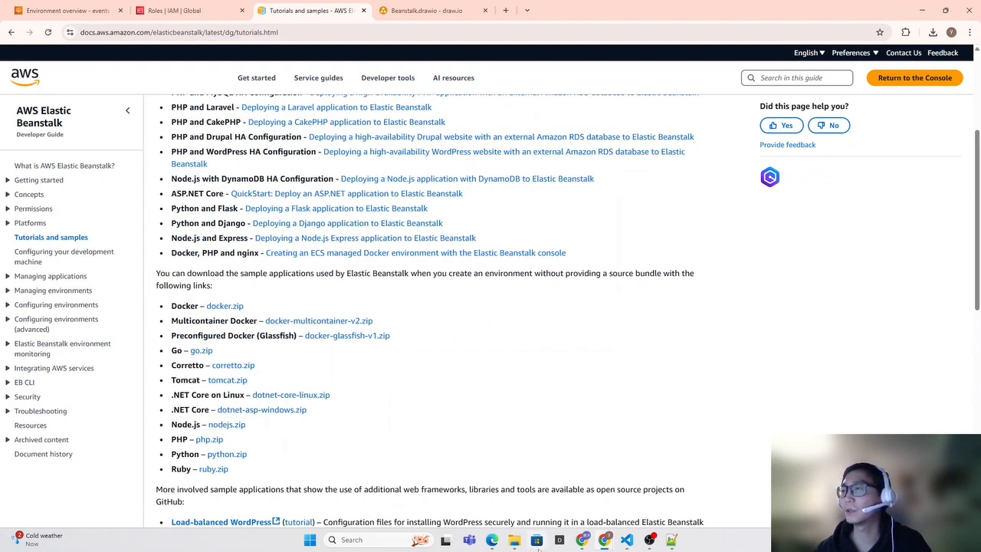
left_click(517, 541)
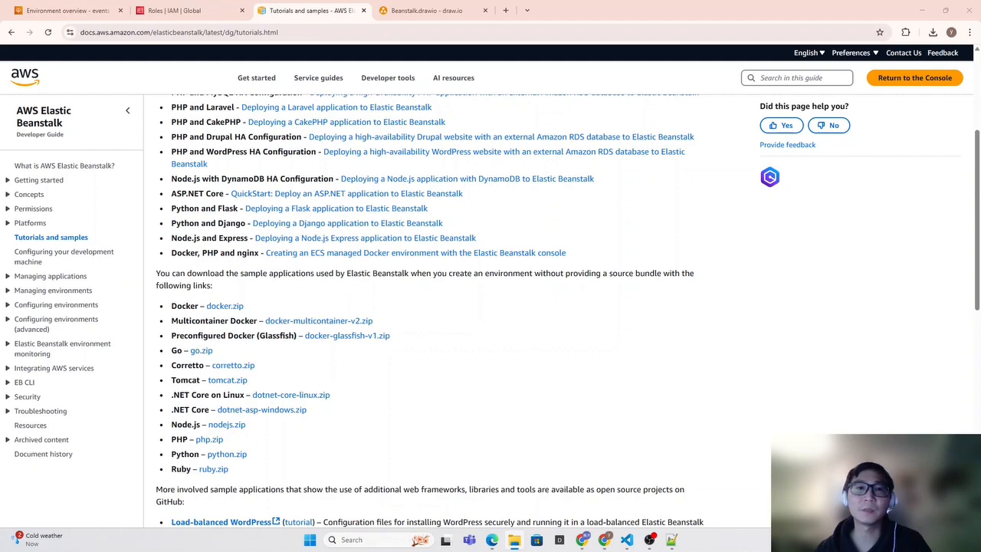
left_click_drag(0, 202, 415, 225)
left_click(322, 348)
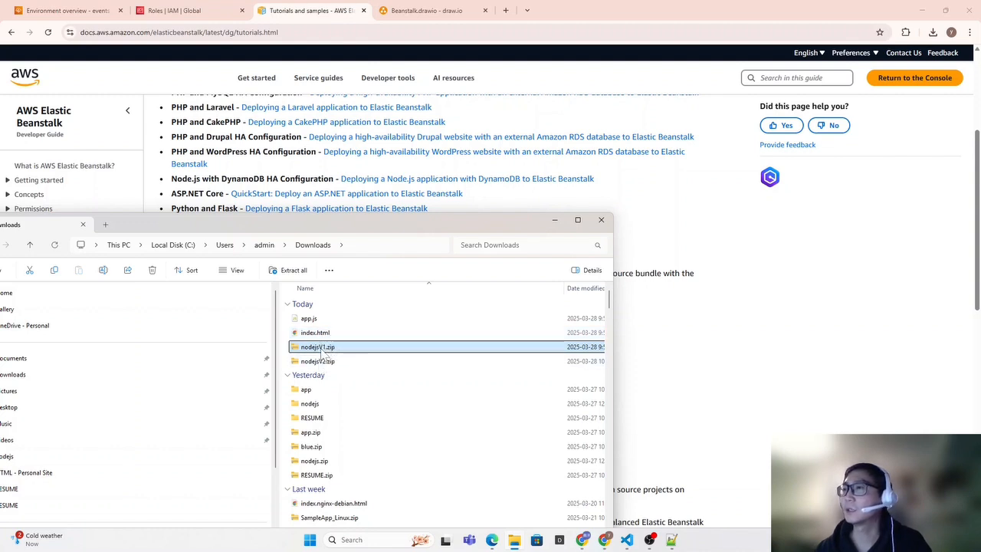
left_click(318, 346)
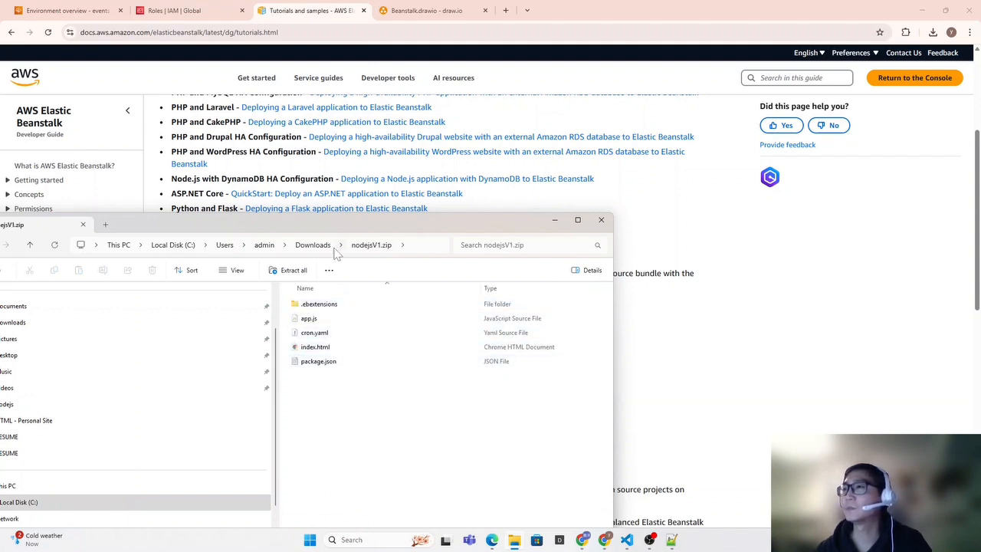
left_click(313, 246)
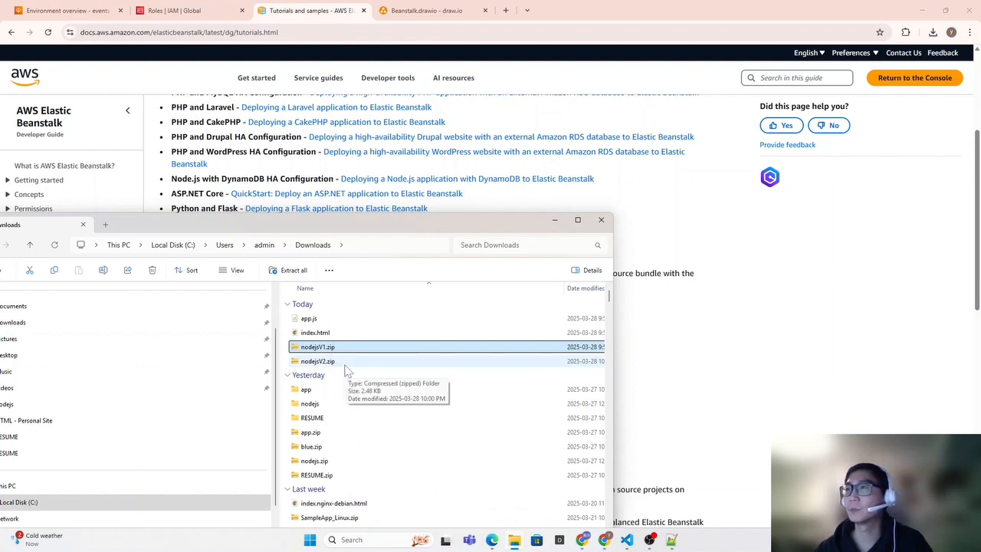
left_click(556, 221)
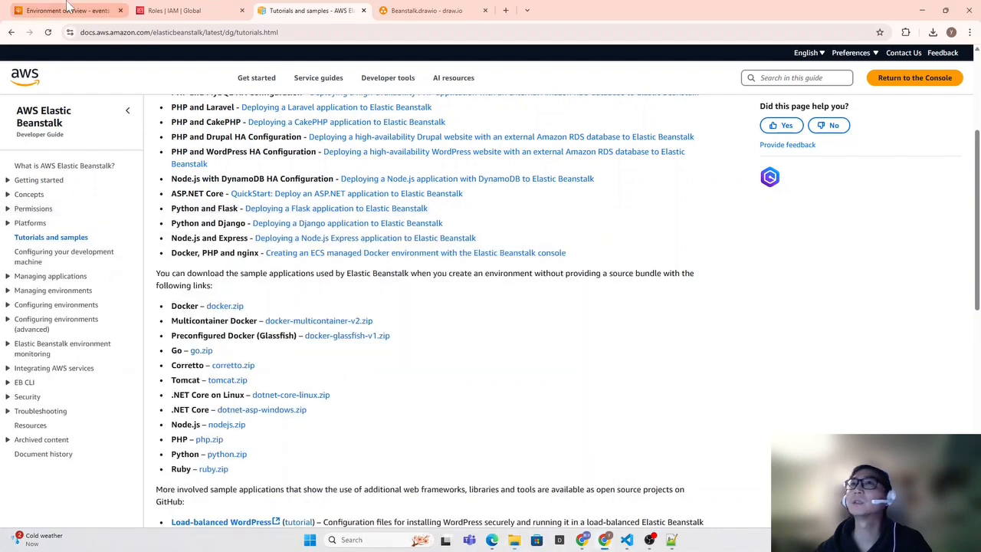
- Refresh the Demo-App-Dev environment's events, and search the console for Formation to open CloudFormation in a new tab
left_click(69, 11)
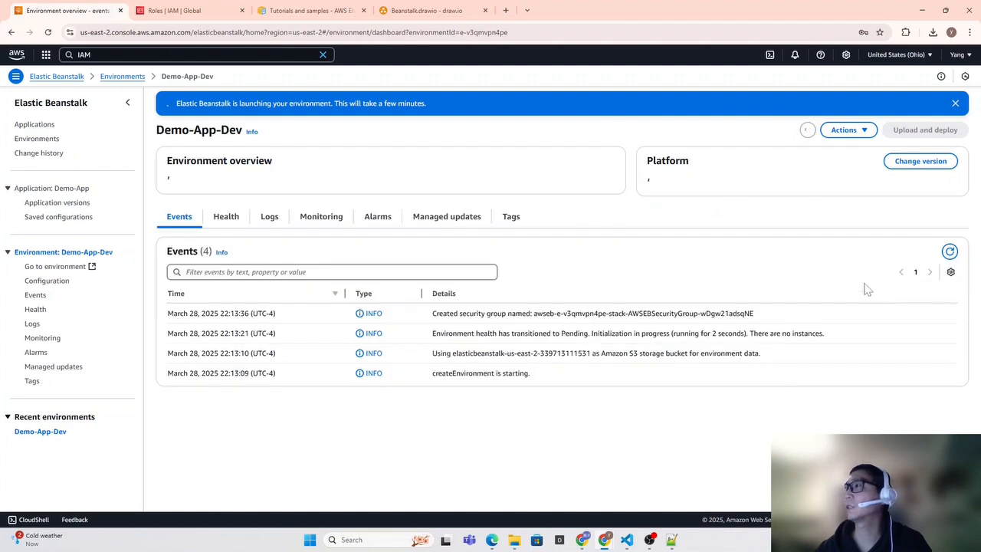
left_click(948, 307)
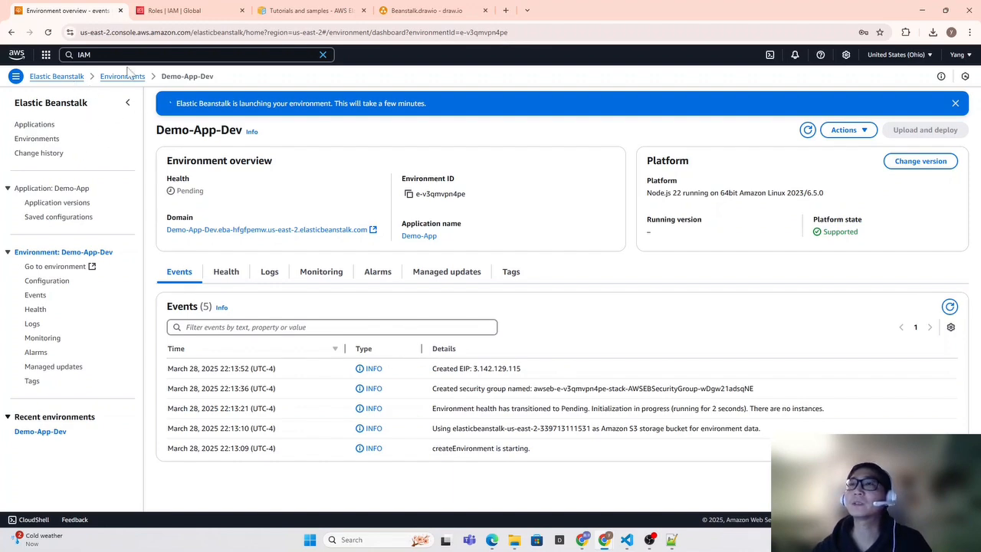
left_click(95, 55)
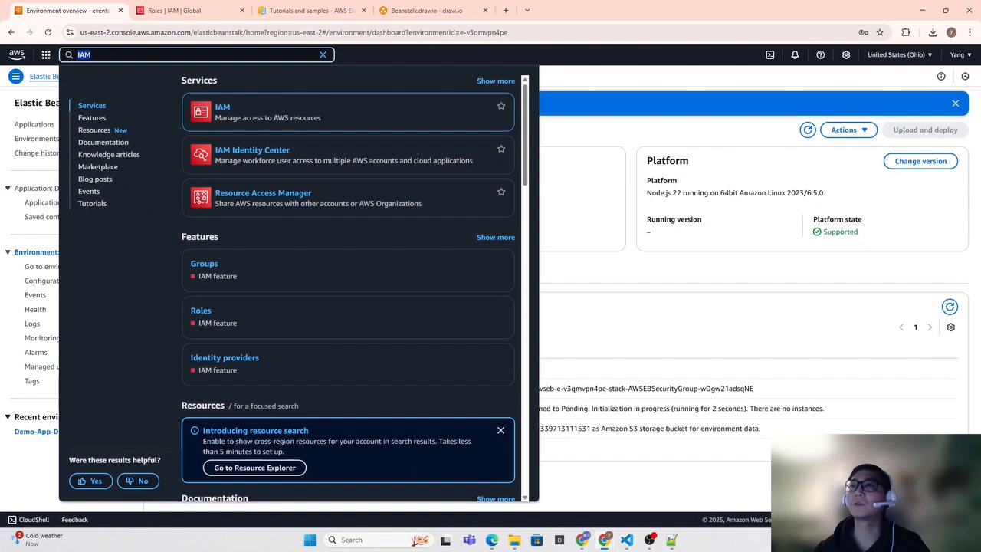
key("BackSpace")
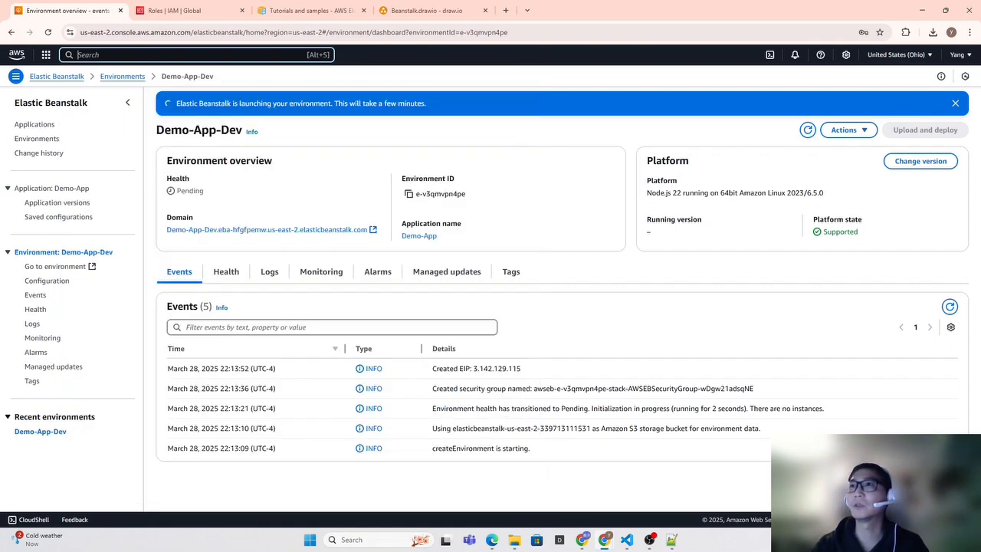
type("For")
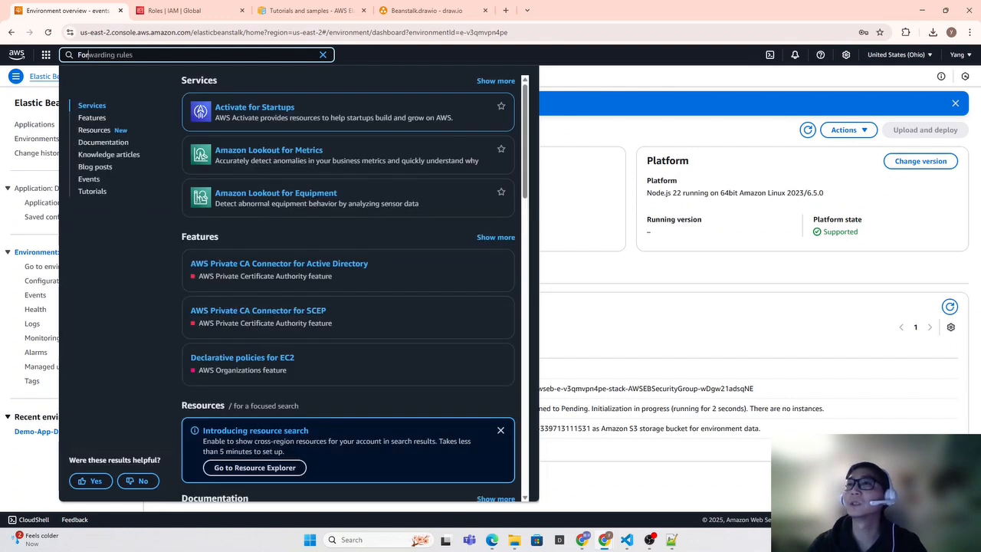
type("mation")
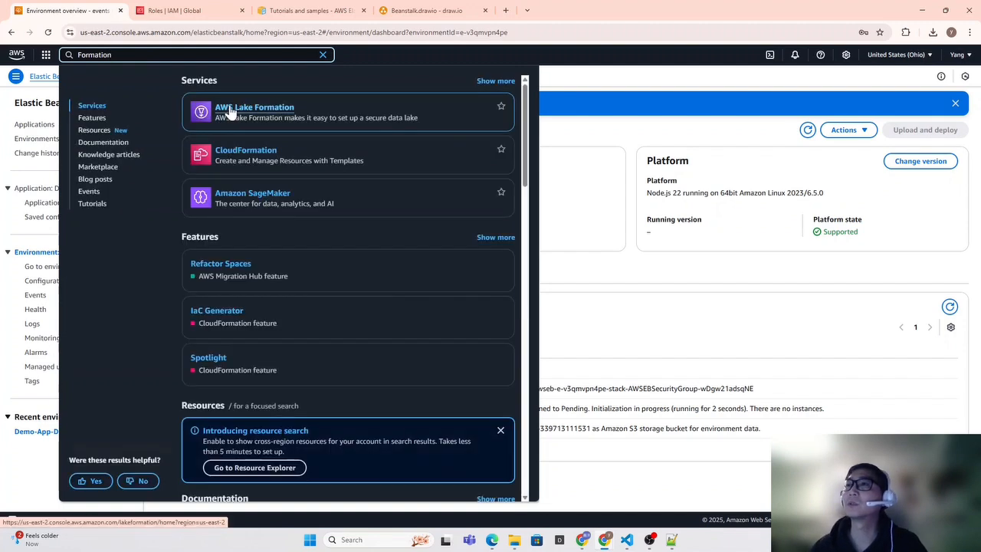
middle_click(237, 157)
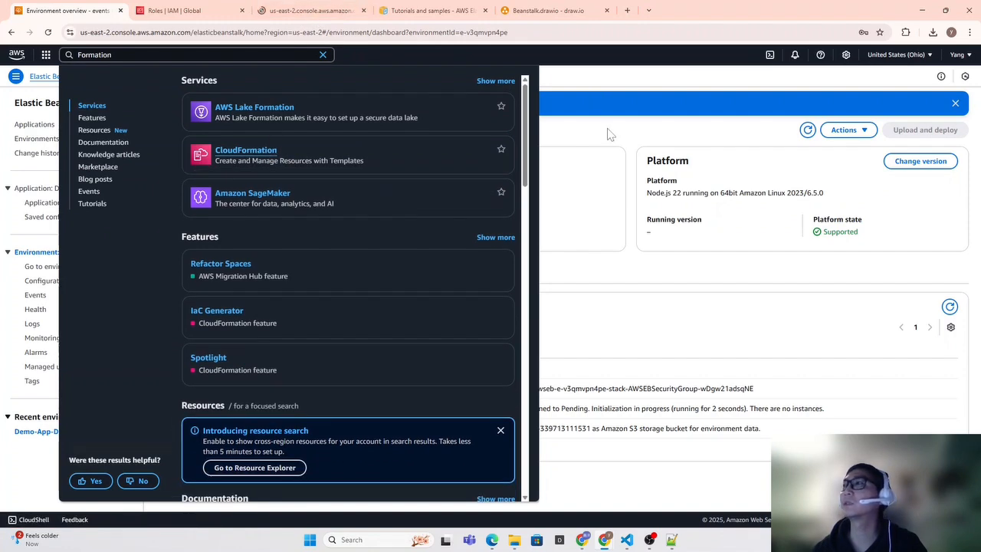
- Refresh the Demo-App-Dev event list again and examine its latest event about the EC2 instances
left_click(919, 312)
left_click(949, 307)
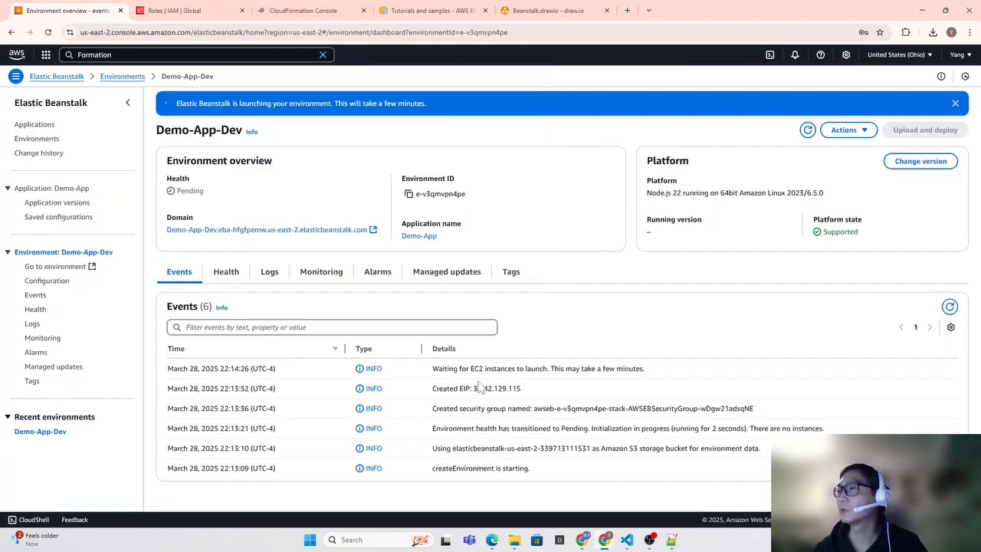
left_click_drag(431, 369, 674, 375)
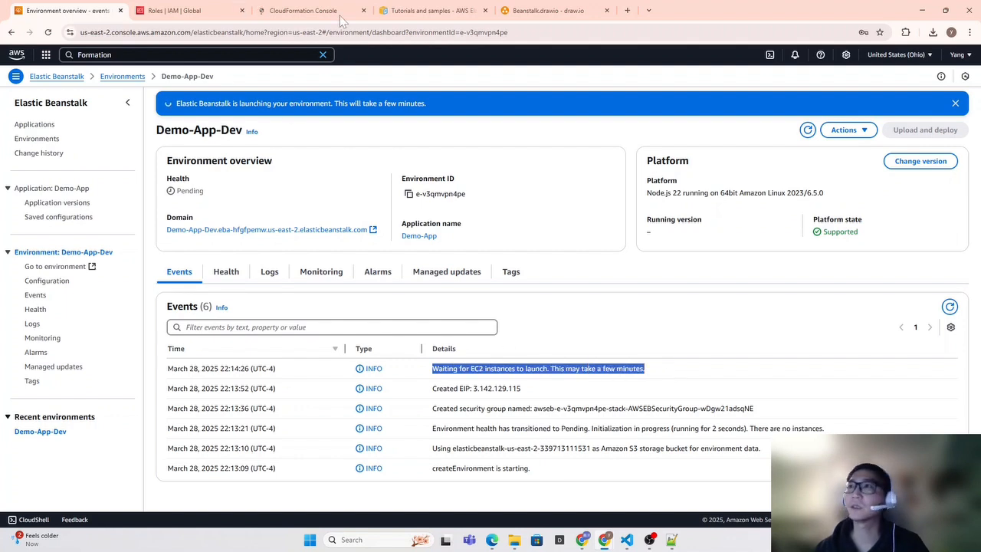
left_click(550, 386)
left_click_drag(471, 369, 597, 369)
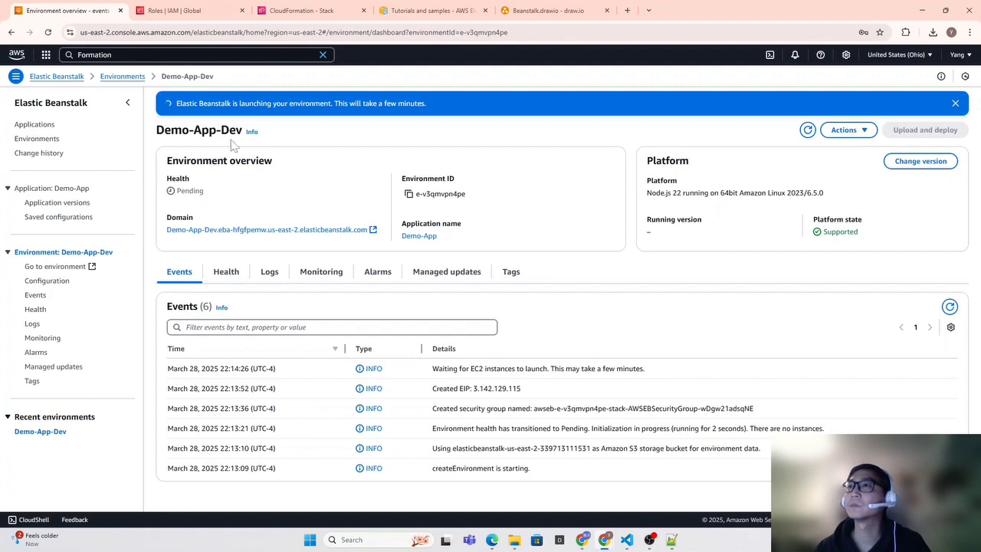
- Switch to CloudFormation, open the environment's awseb stack and review its overview and tags
left_click(294, 12)
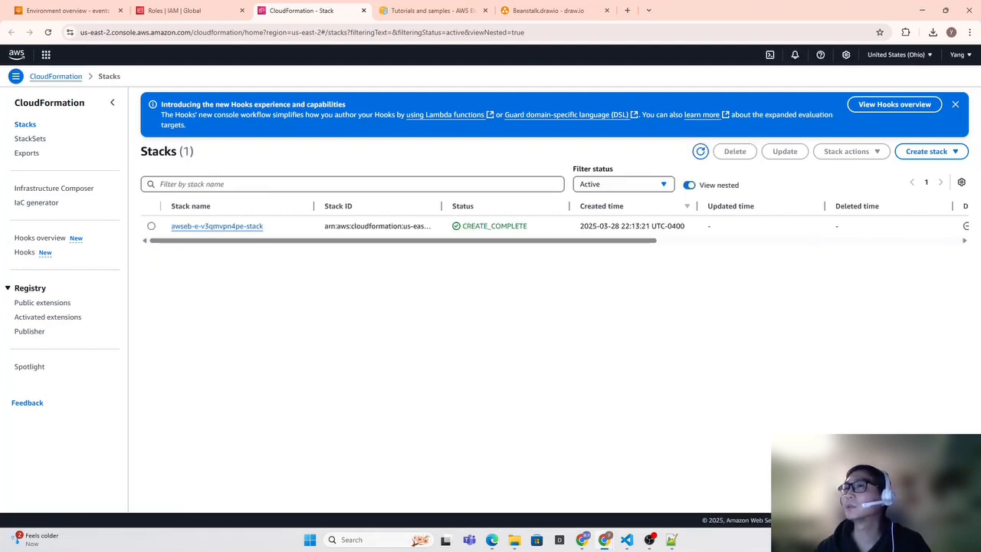
left_click_drag(281, 232, 159, 240)
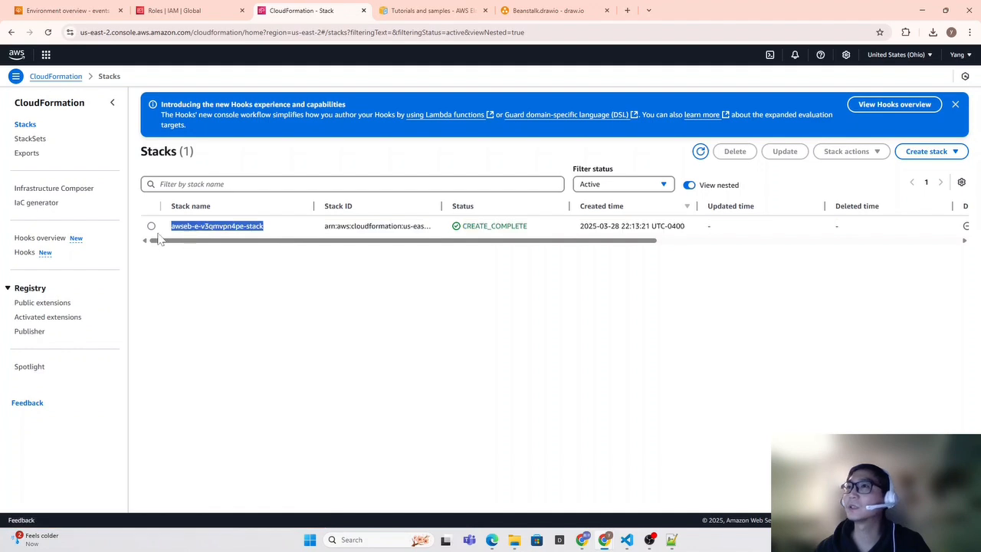
left_click(238, 225)
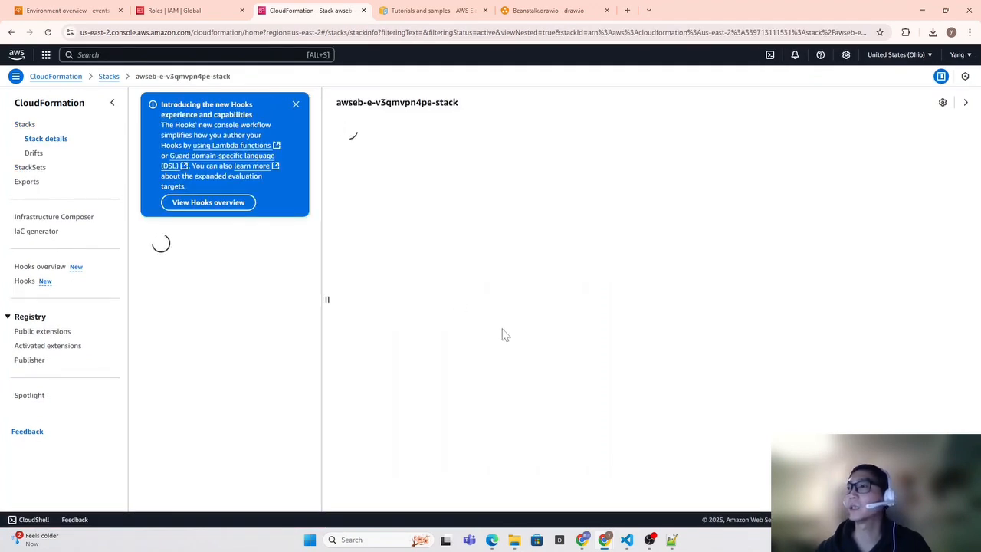
scroll(498, 360, "down", 3)
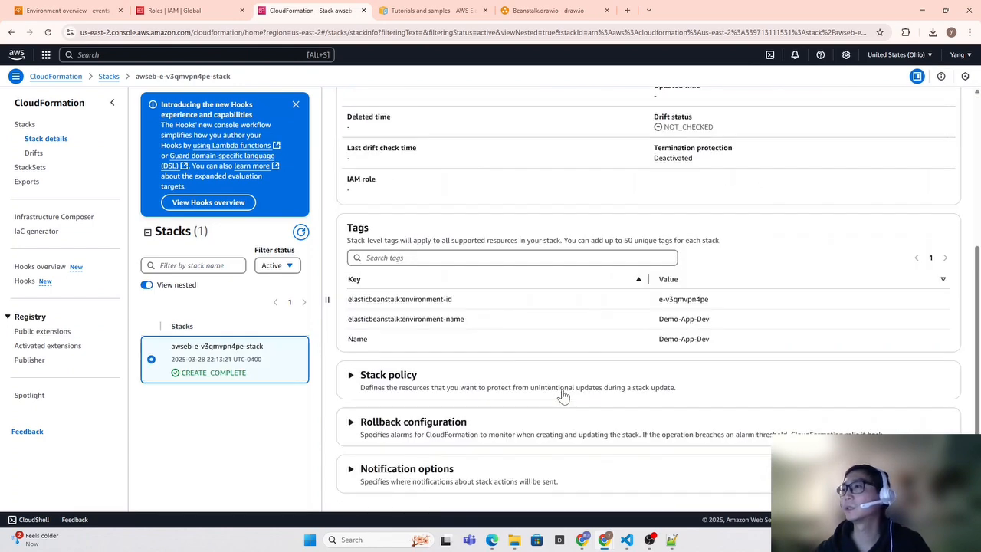
scroll(415, 307, "up", 3)
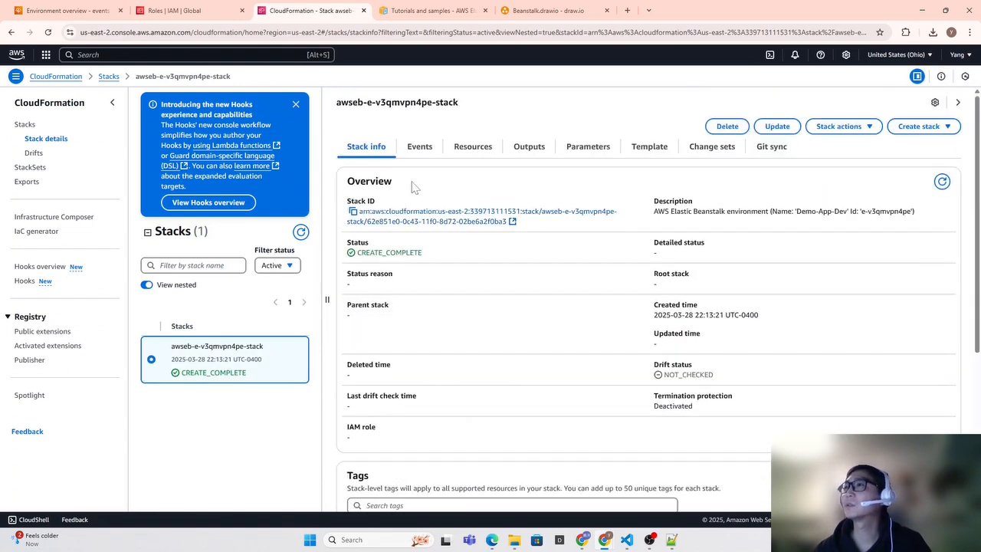
- Examine the awseb stack's creation events and open its template in Infrastructure Composer
left_click(420, 150)
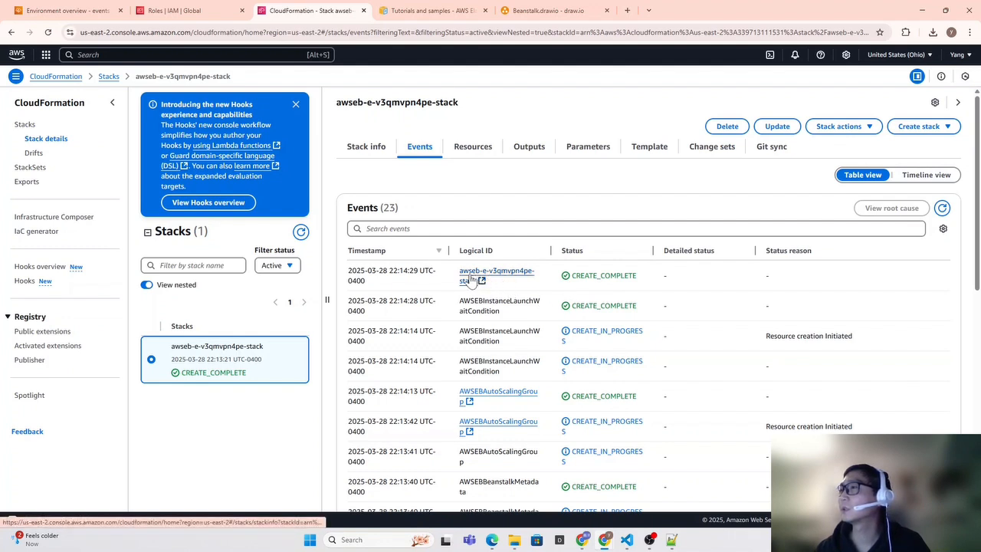
left_click_drag(473, 301, 526, 303)
left_click(526, 313)
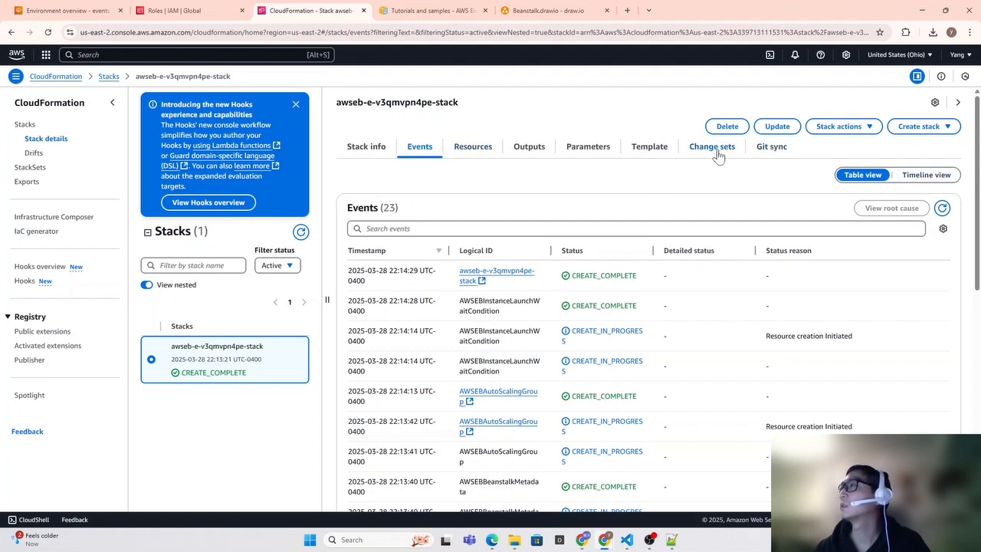
left_click(653, 151)
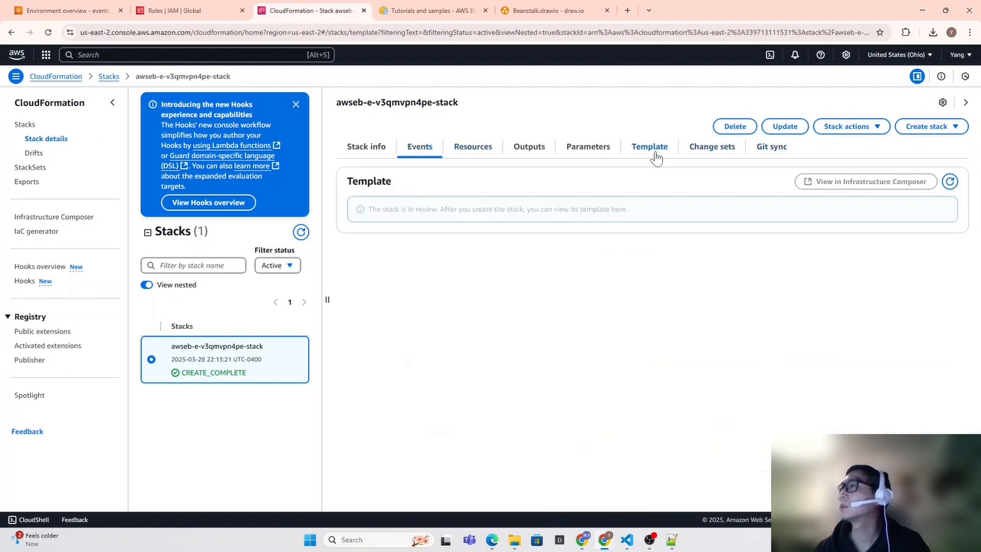
left_click(882, 184)
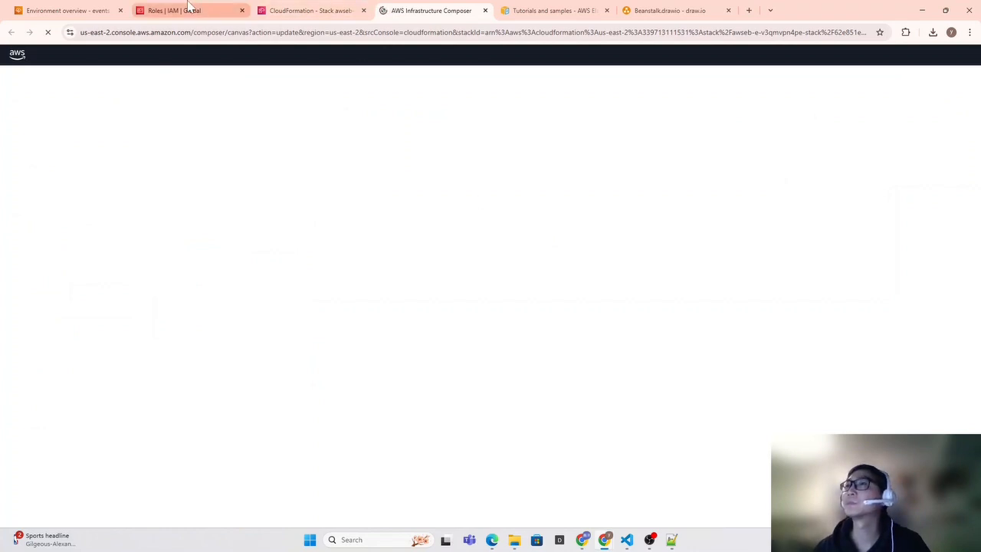
- Return to the Demo-App-Dev overview, refresh its events and check whether the Infrastructure Composer canvas has loaded
left_click(176, 9)
left_click(87, 9)
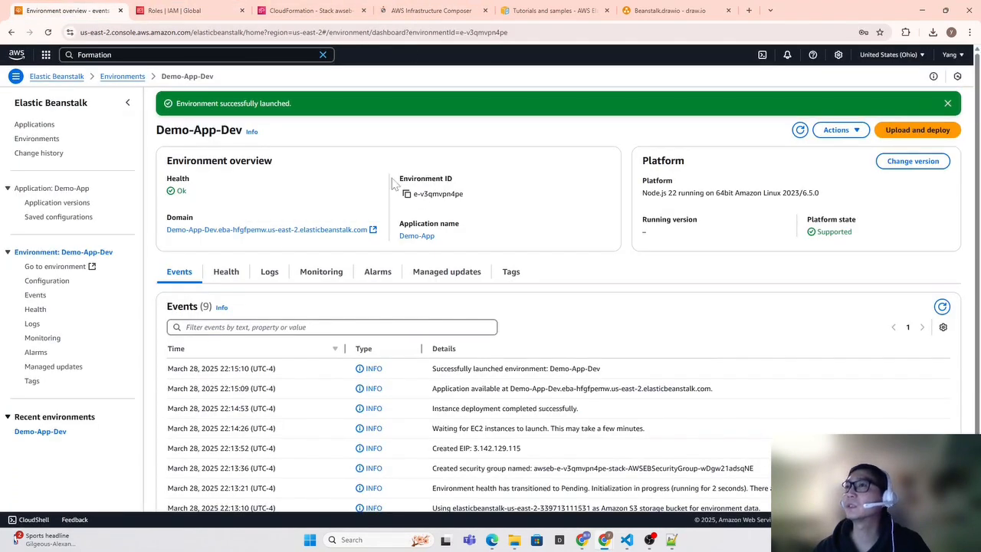
left_click(942, 307)
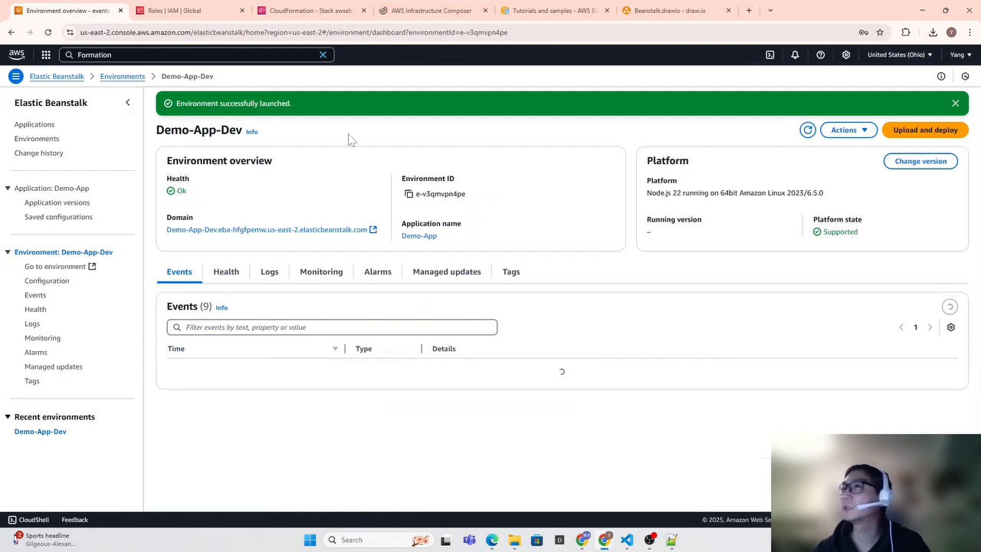
left_click(434, 10)
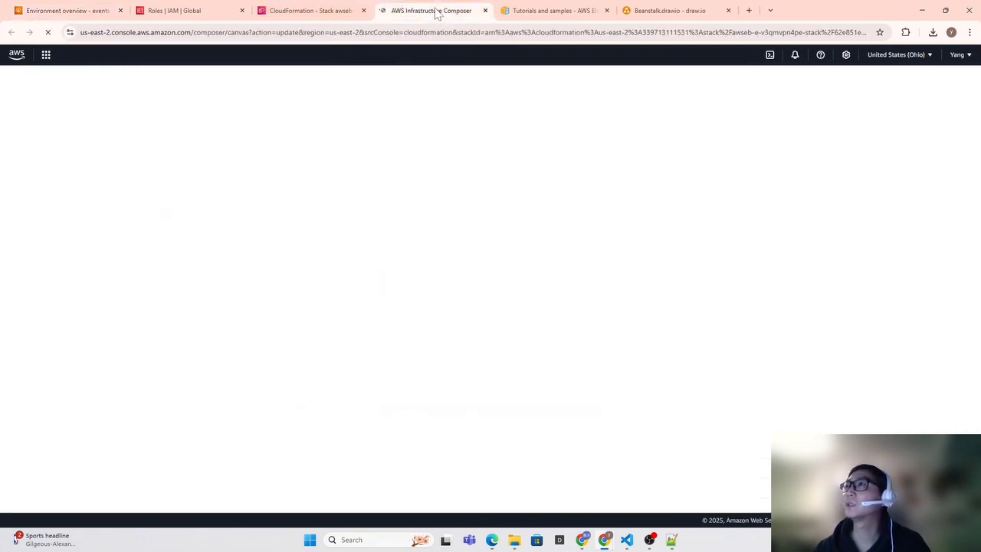
left_click(86, 10)
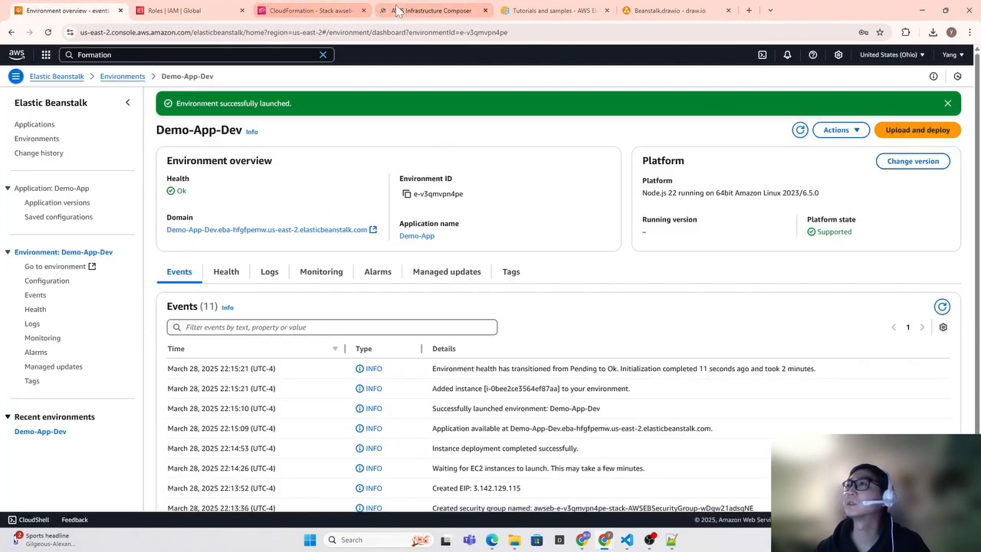
left_click(424, 13)
left_click(92, 10)
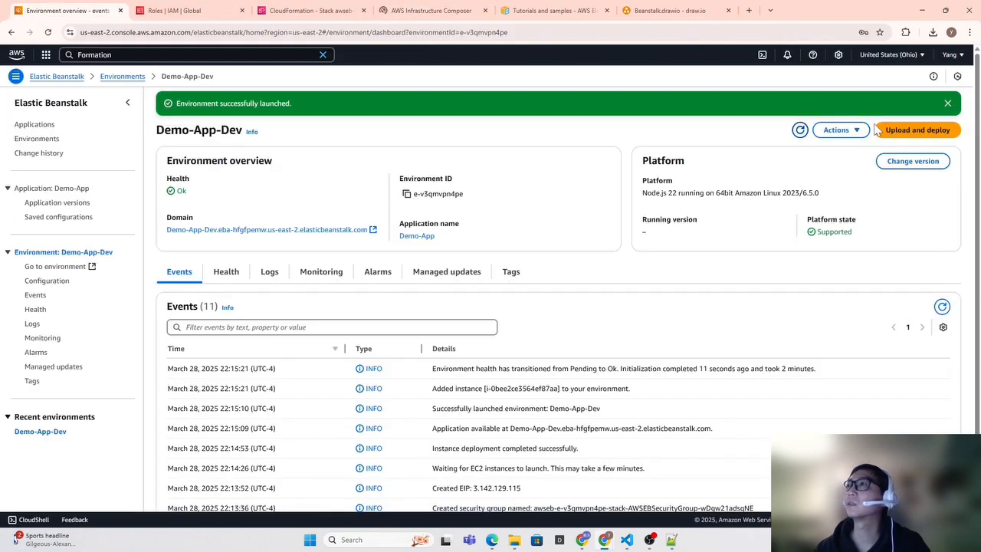
- Upload nodejsV1.zip from Downloads to Demo-App-Dev and deploy it with the default version label
left_click(918, 130)
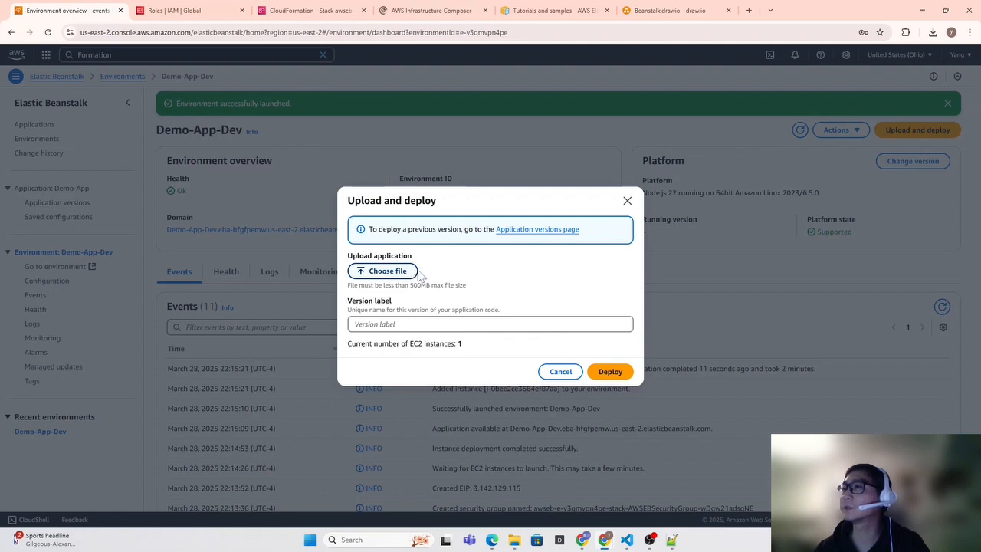
left_click(387, 272)
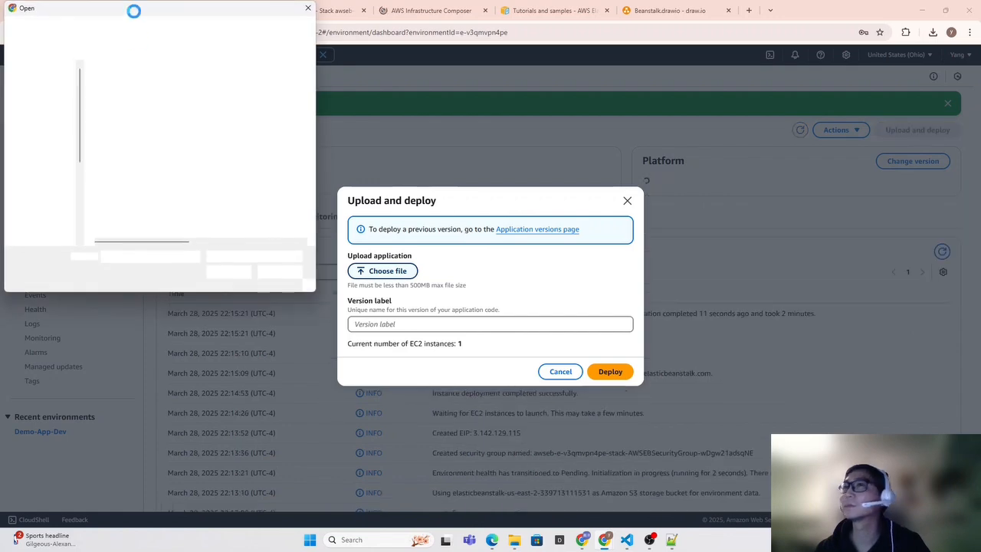
left_click_drag(117, 16, 2, 81)
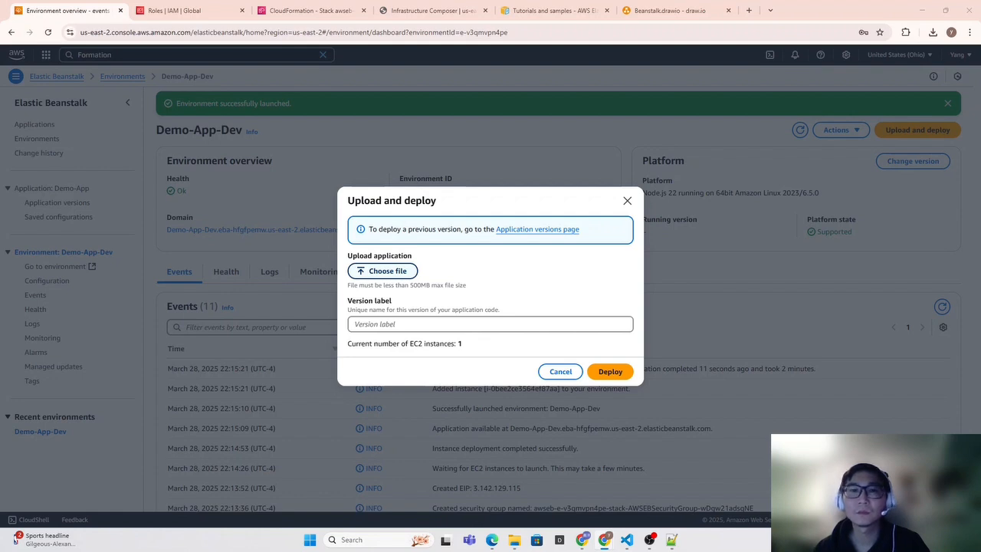
left_click(356, 400)
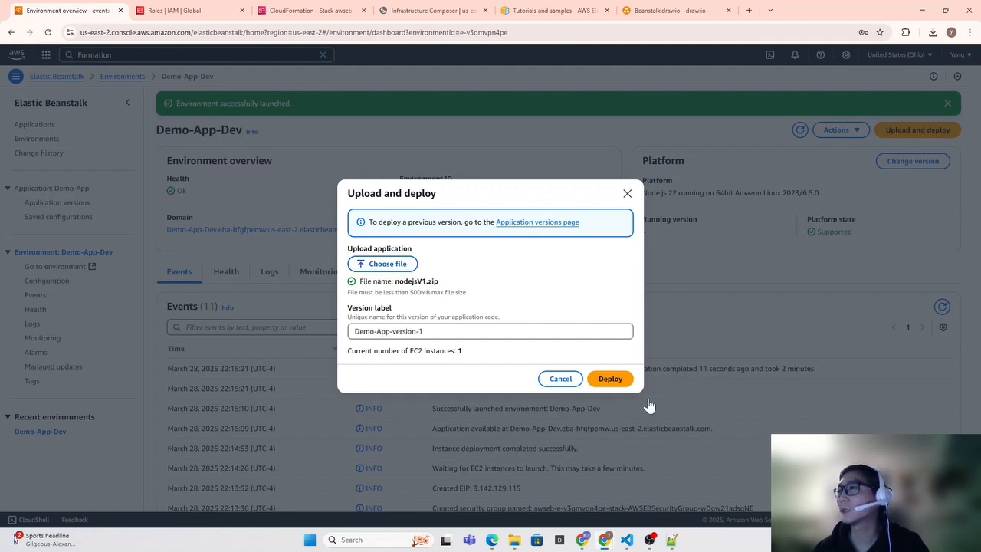
left_click(611, 379)
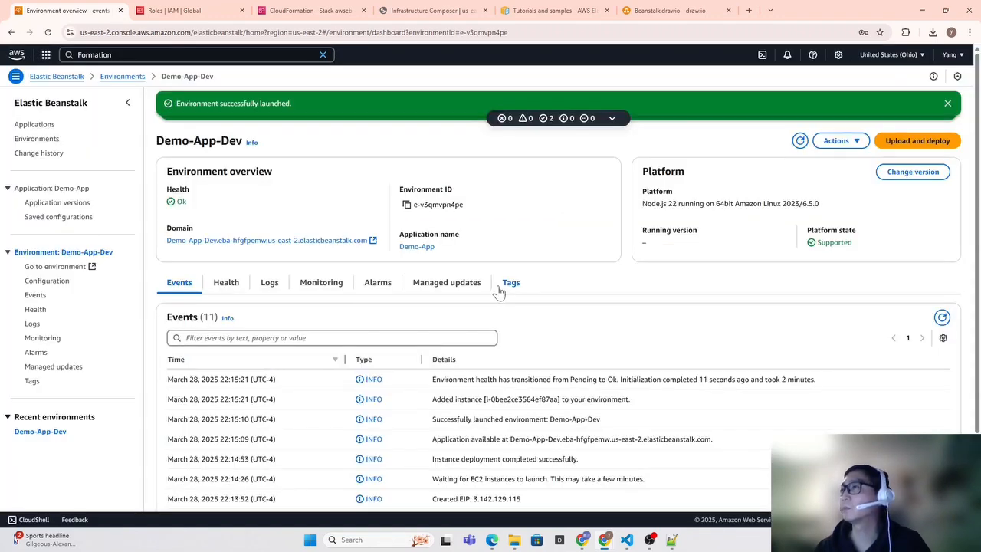
- Refresh the Demo-App-Dev events repeatedly and read the latest entries to follow the deployment's progress
left_click(942, 317)
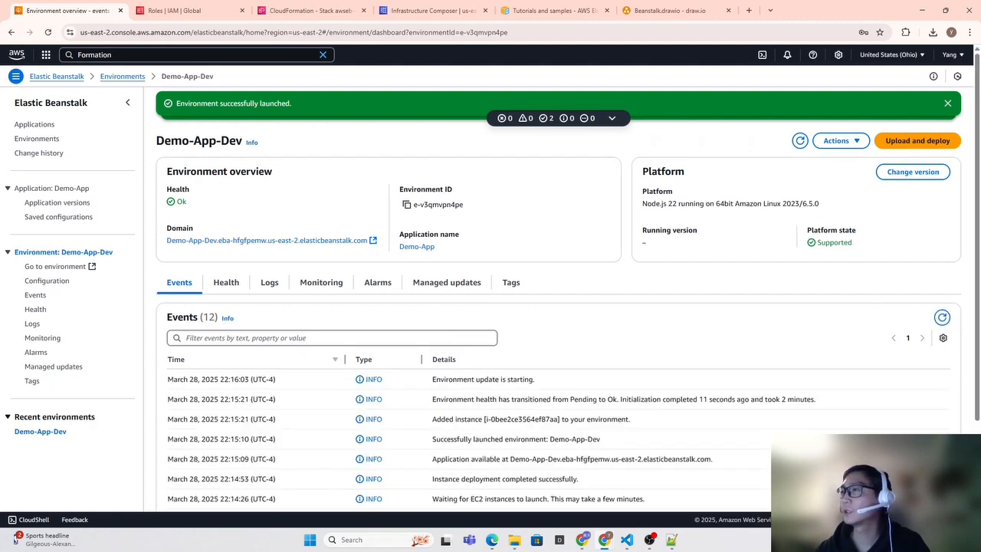
left_click_drag(437, 378, 559, 388)
left_click(942, 318)
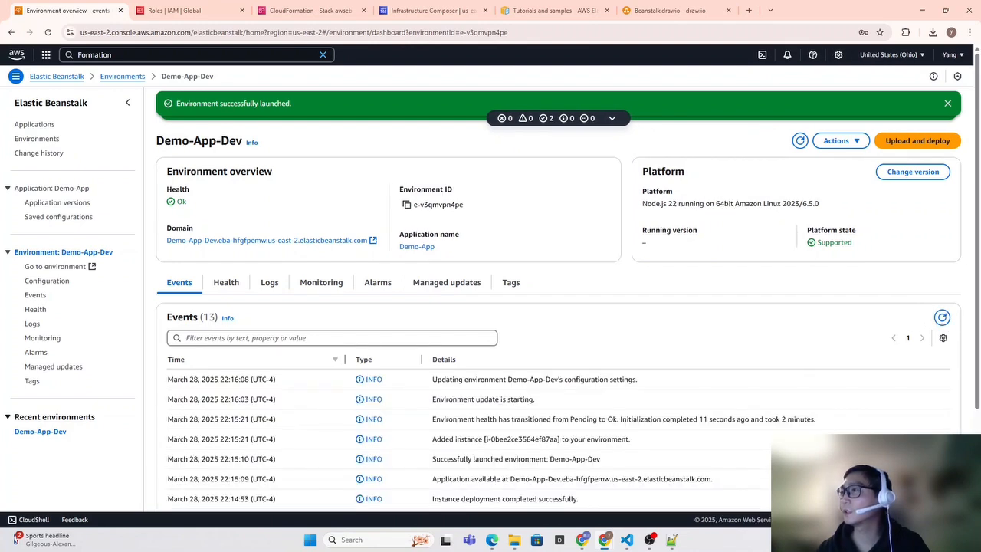
left_click_drag(437, 379, 650, 386)
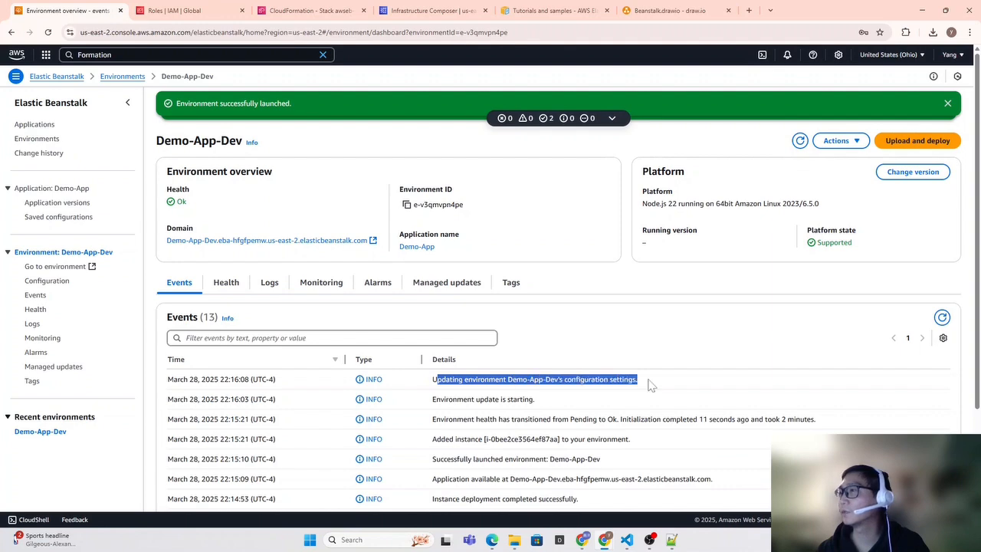
left_click(790, 367)
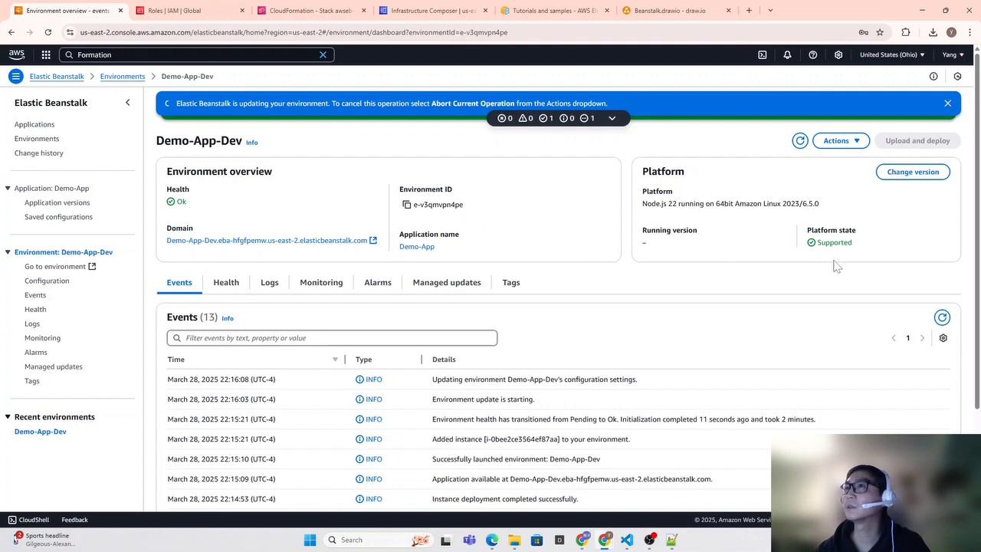
left_click(942, 317)
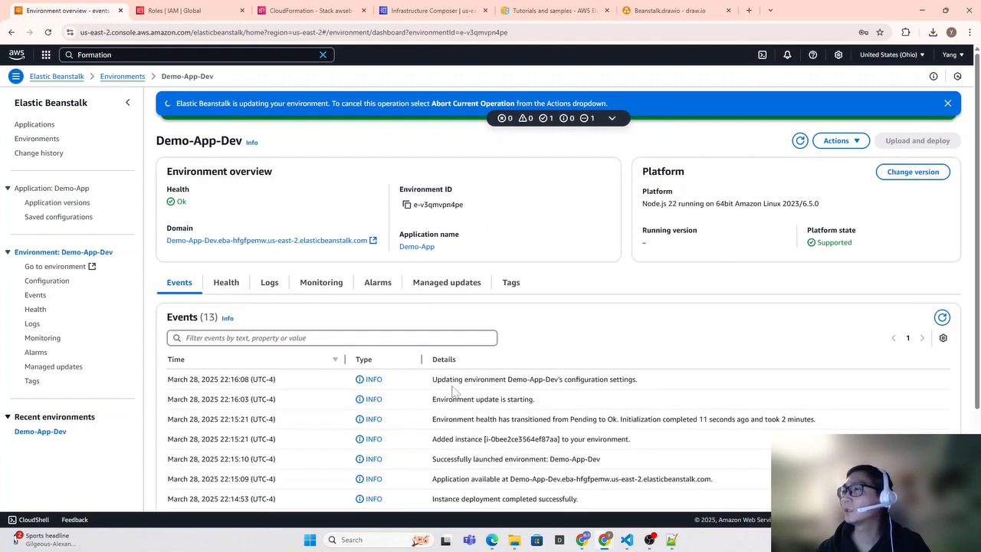
left_click(799, 140)
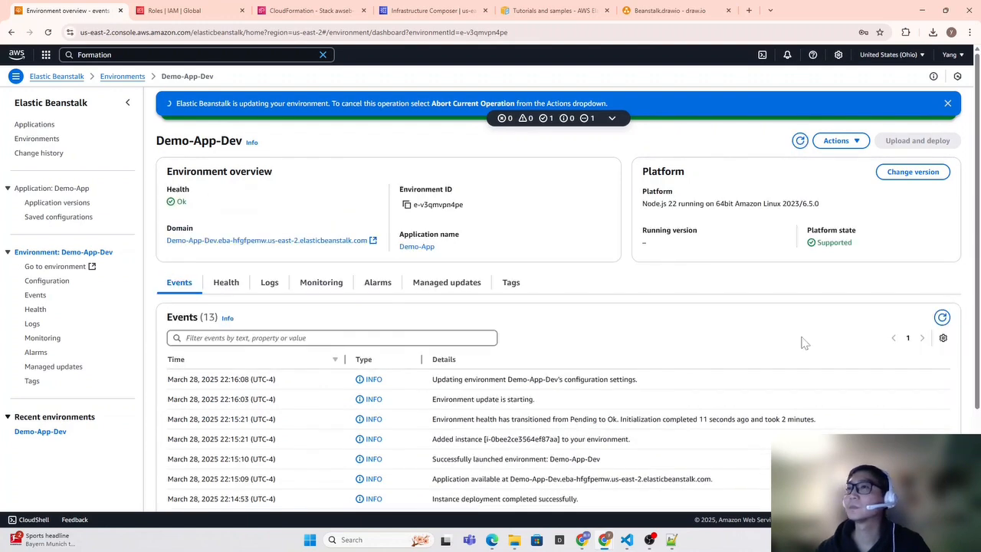
left_click(940, 321)
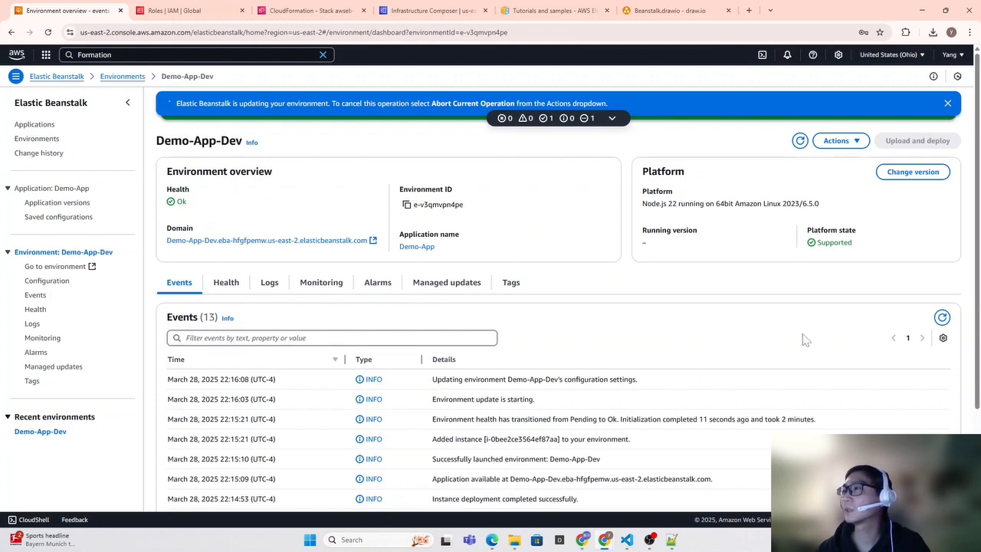
left_click(942, 317)
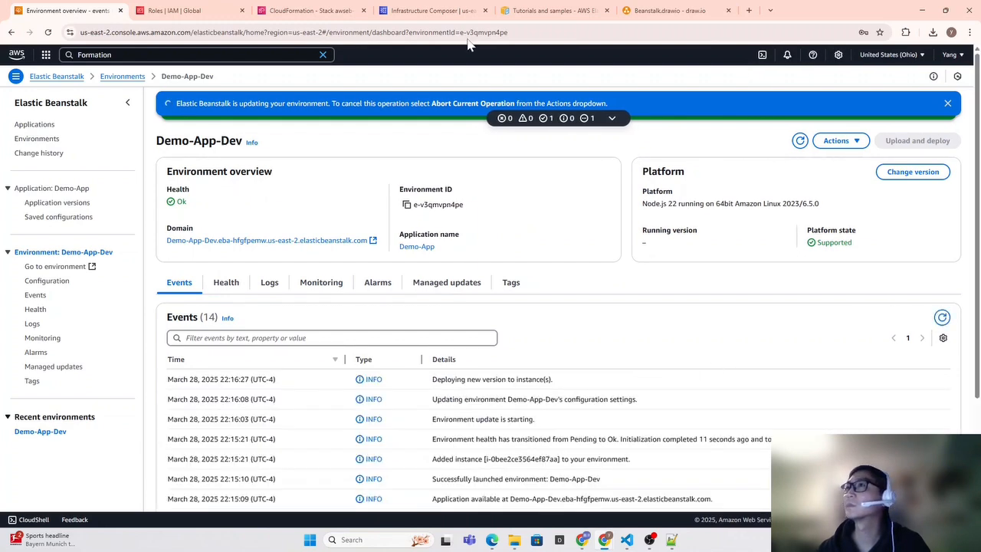
- Reload the awseb stack's canvas in Infrastructure Composer, stay on the page, and examine the stack's resources and their connections
left_click(664, 10)
left_click(472, 8)
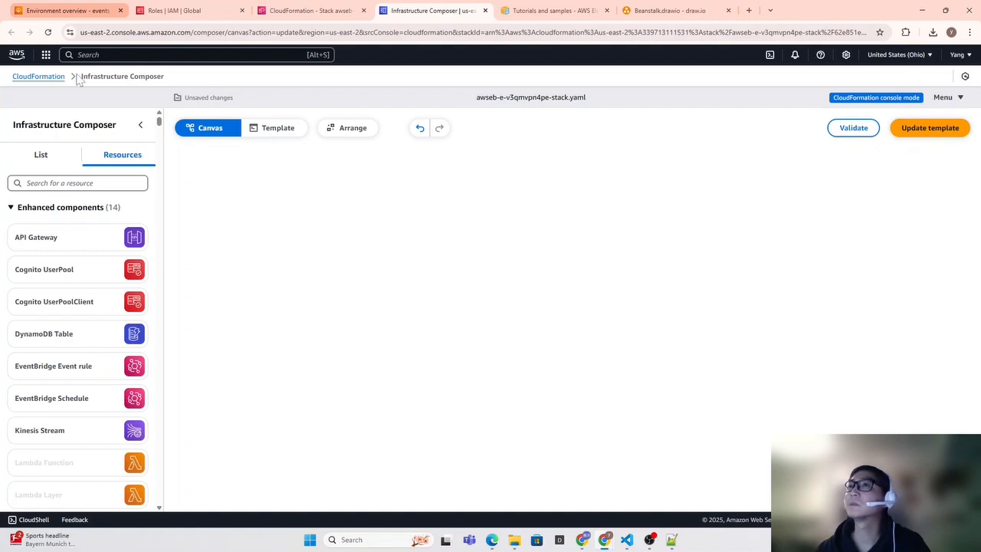
left_click(85, 12)
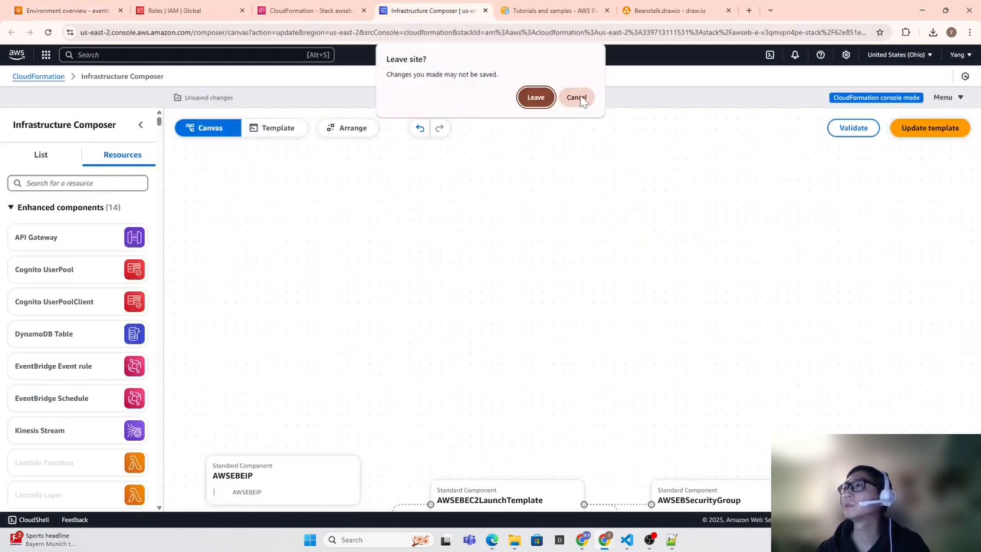
left_click(575, 98)
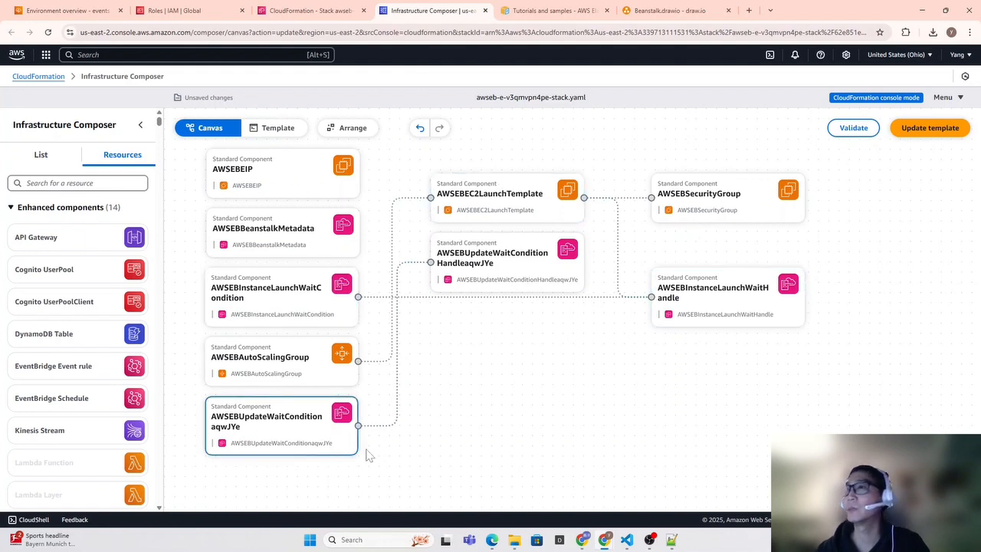
left_click(756, 331)
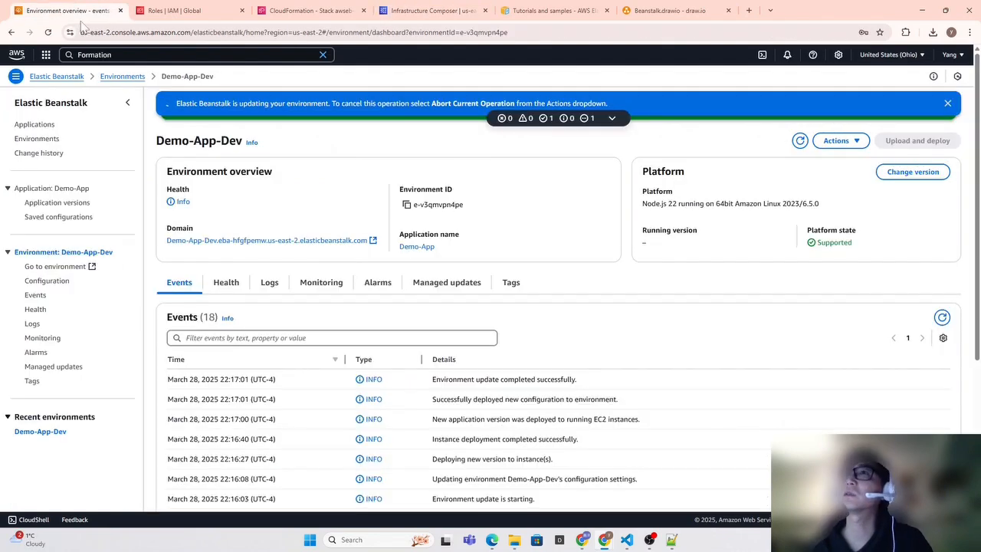
- Return to the Demo-App-Dev overview, refresh its events and check the deployment entries and environment health
left_click(943, 318)
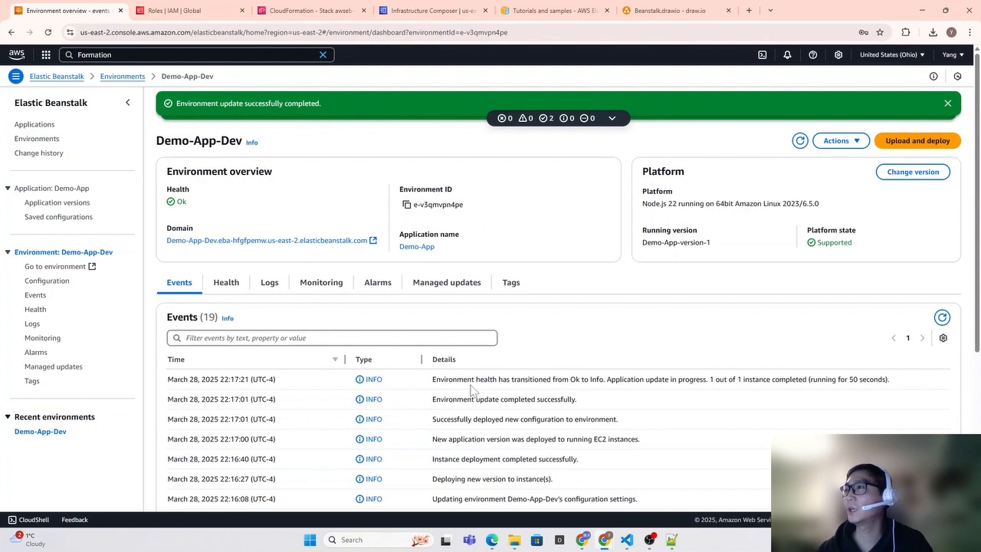
left_click_drag(433, 381, 554, 381)
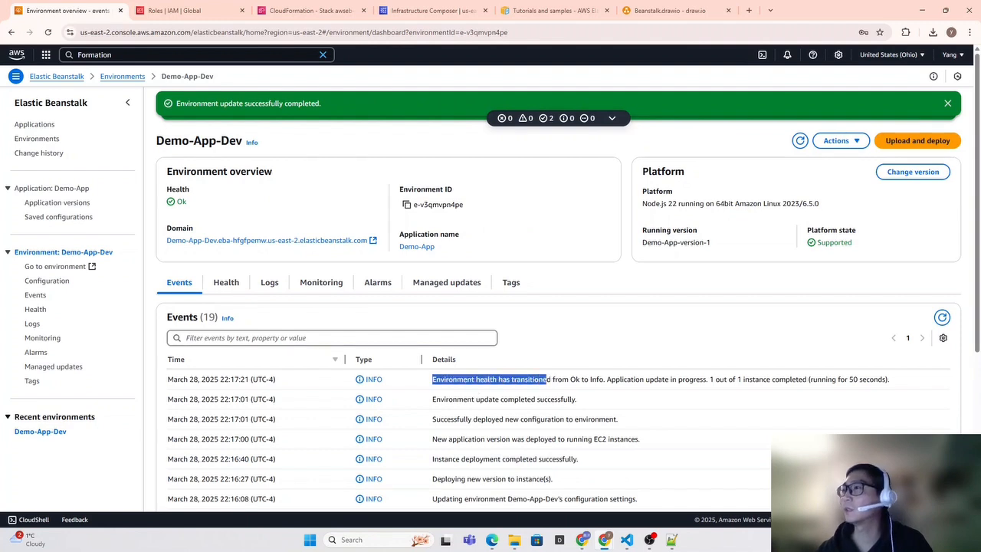
left_click_drag(432, 399, 588, 401)
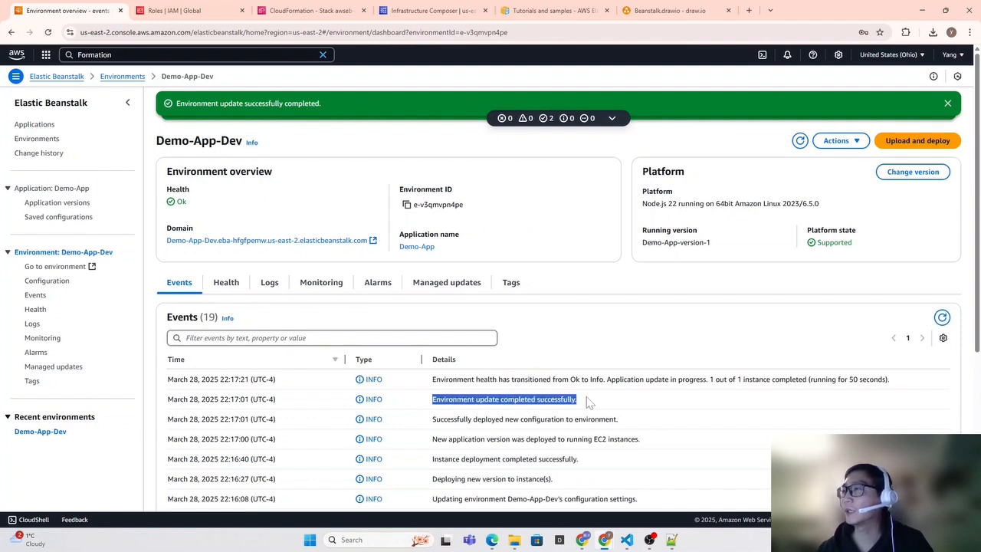
left_click_drag(493, 389, 504, 383)
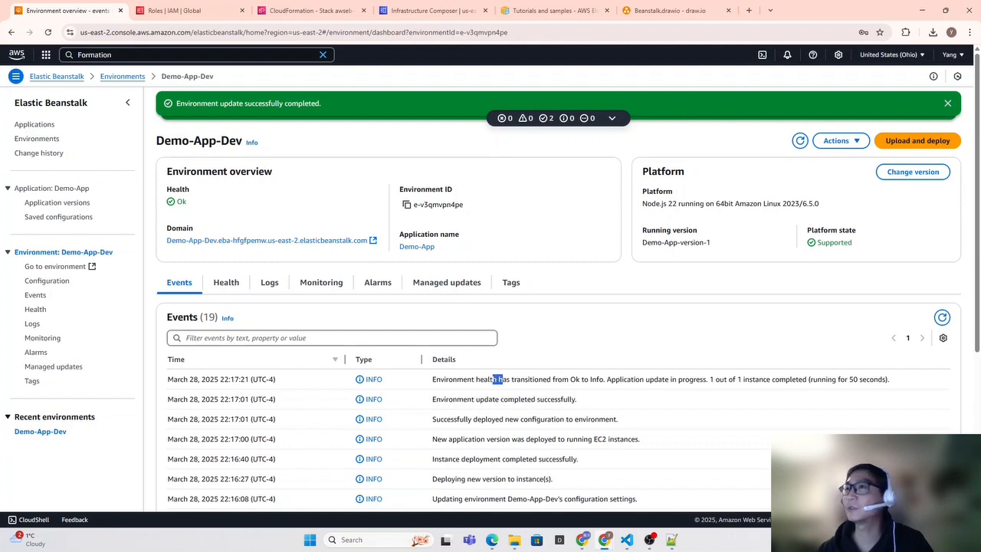
left_click(175, 204)
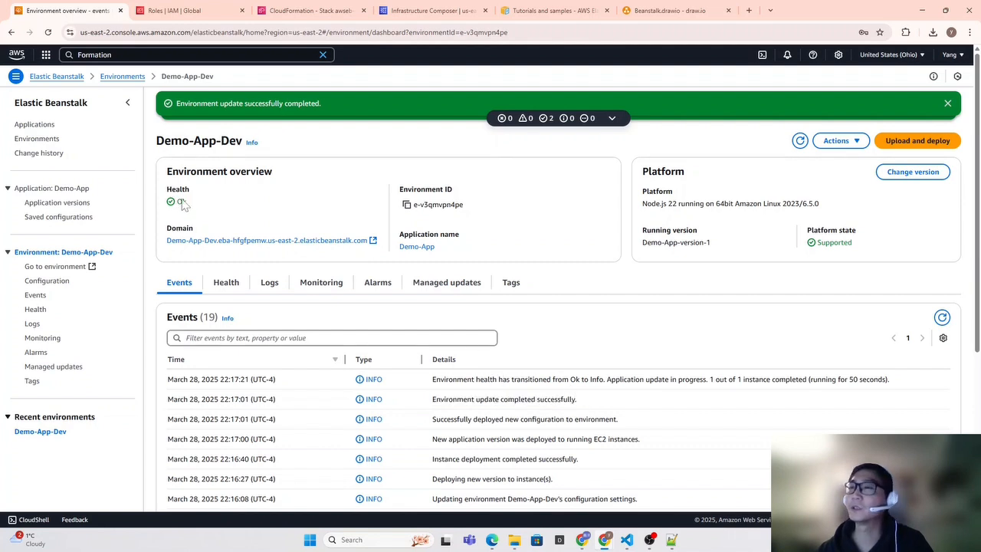
- Open the Demo-App-Dev domain to view the deployed page, check the nodejs.zip sample in the documentation, and return to the environment overview
left_click(268, 241)
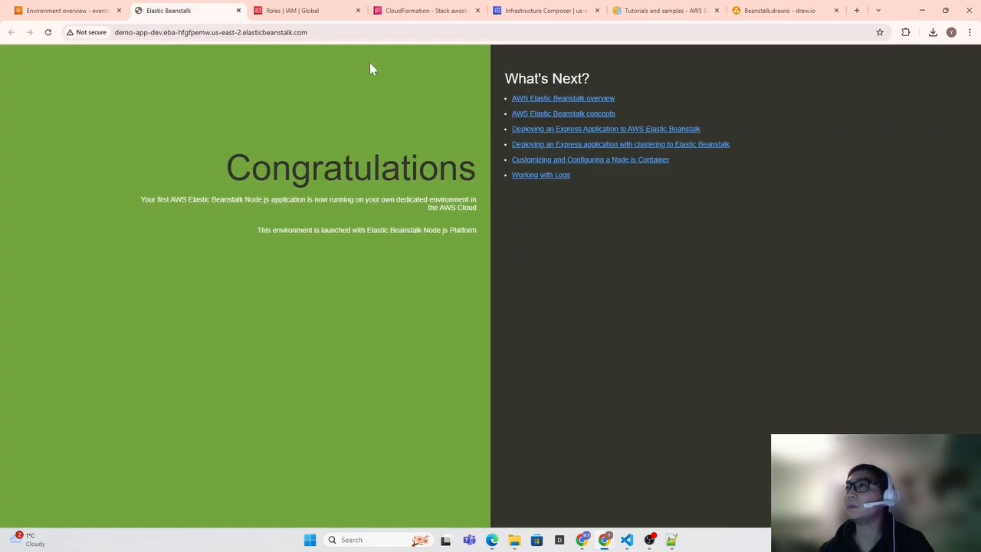
left_click(661, 10)
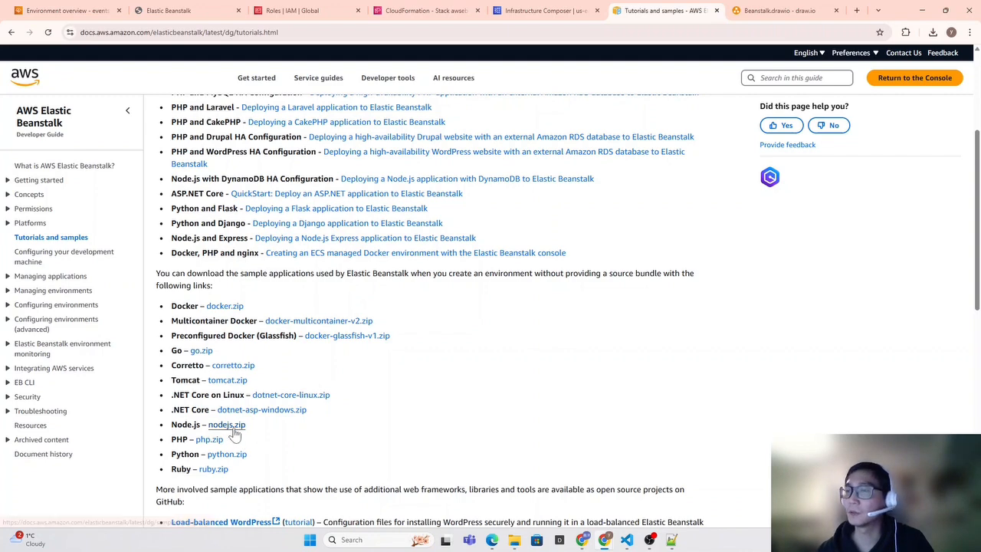
left_click(168, 10)
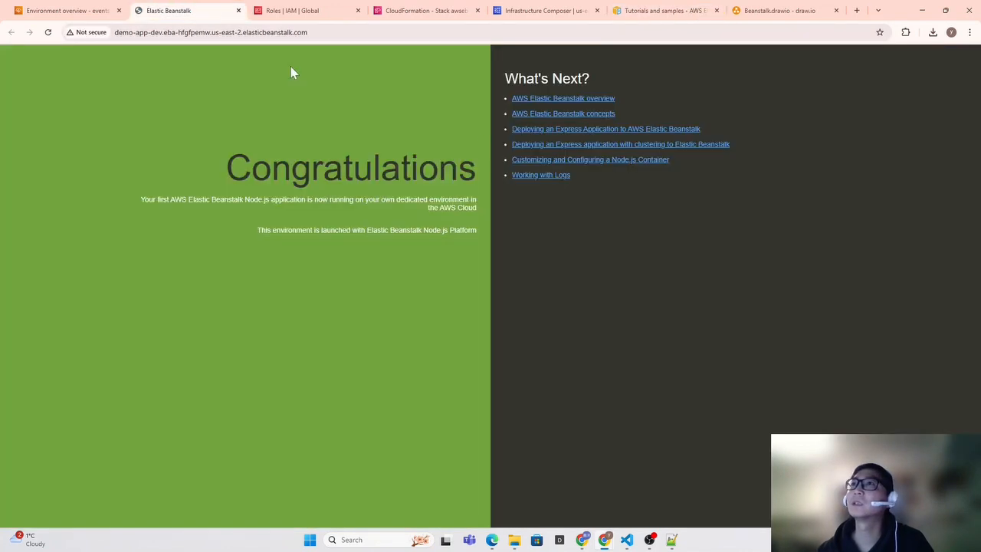
left_click(76, 8)
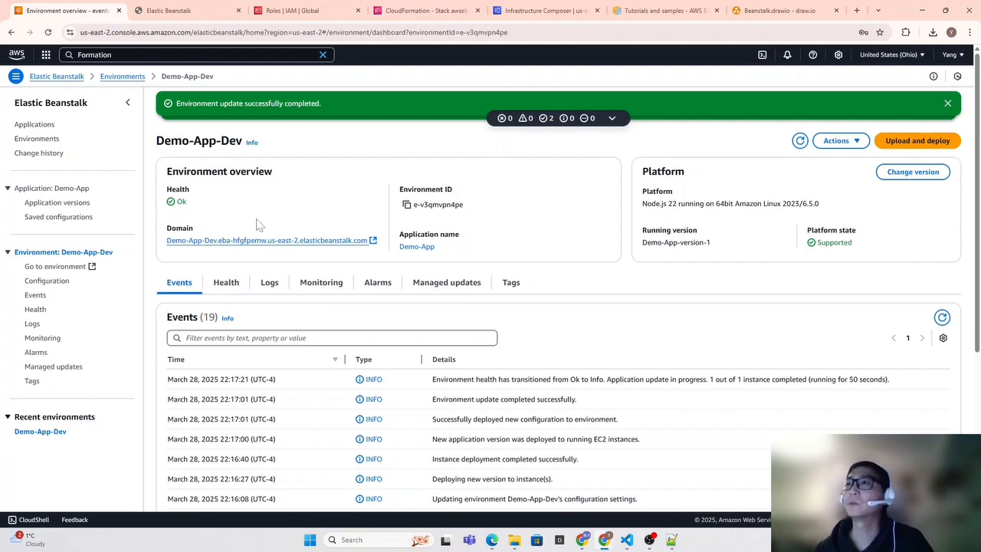
- Start a new environment from the Demo-App application and name it Demo-App-Prod
left_click(60, 191)
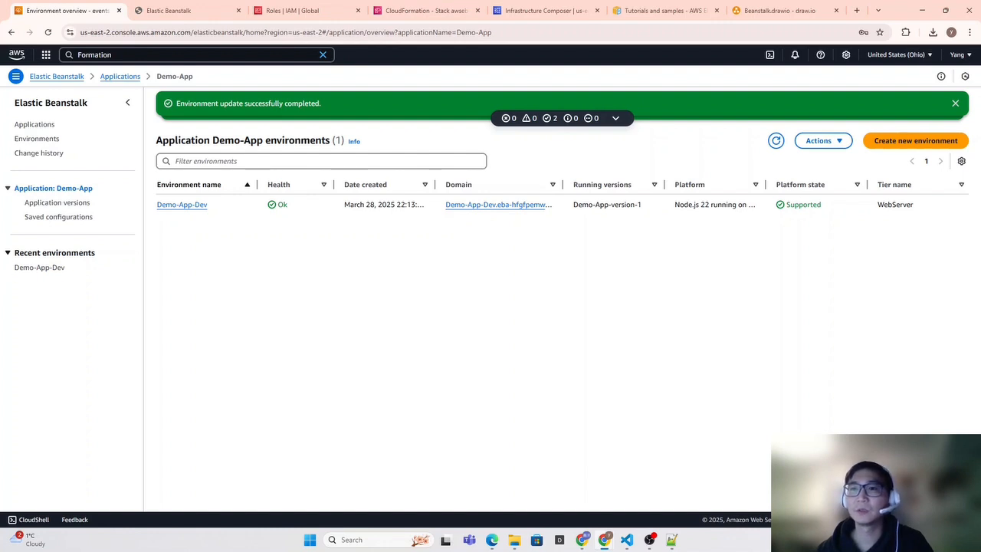
left_click(912, 144)
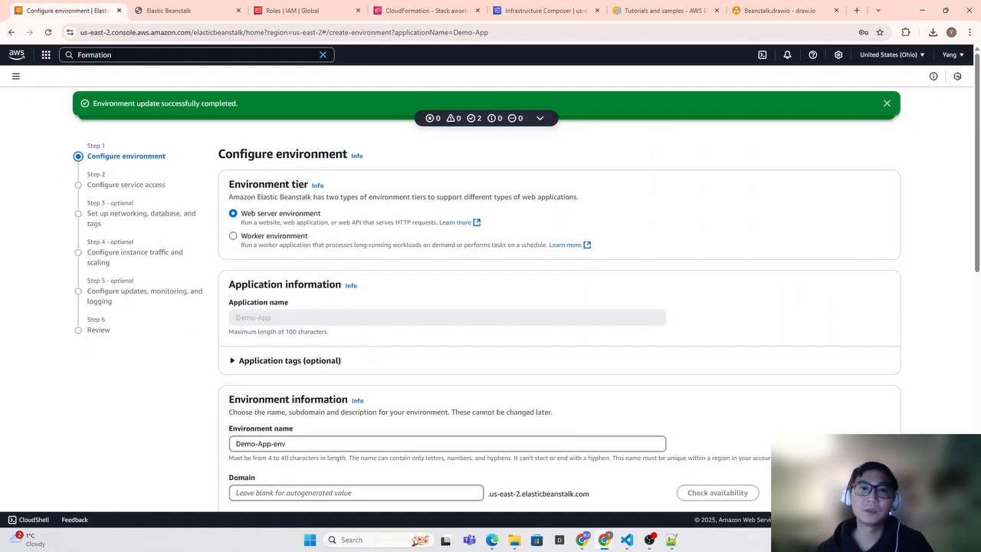
scroll(289, 345, "down", 2)
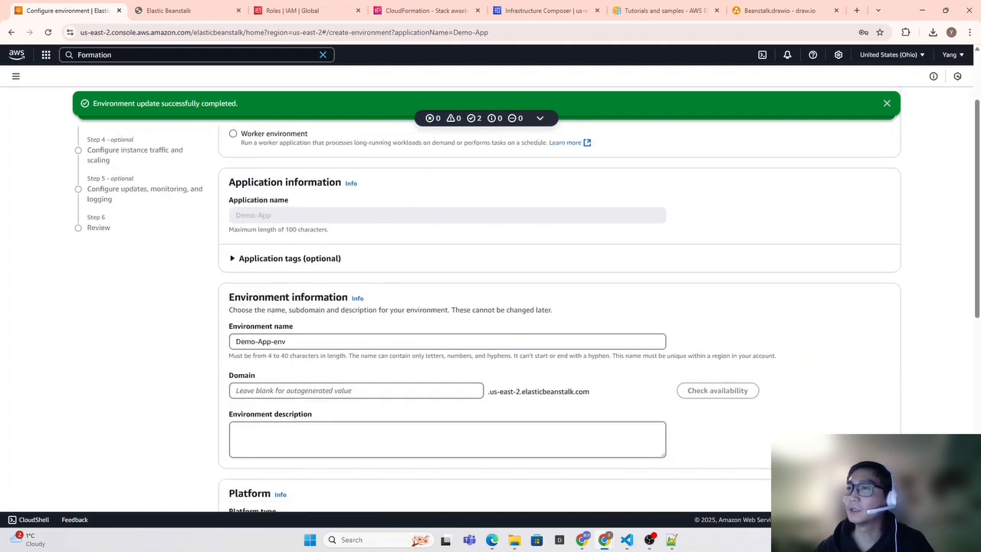
left_click_drag(234, 200, 307, 205)
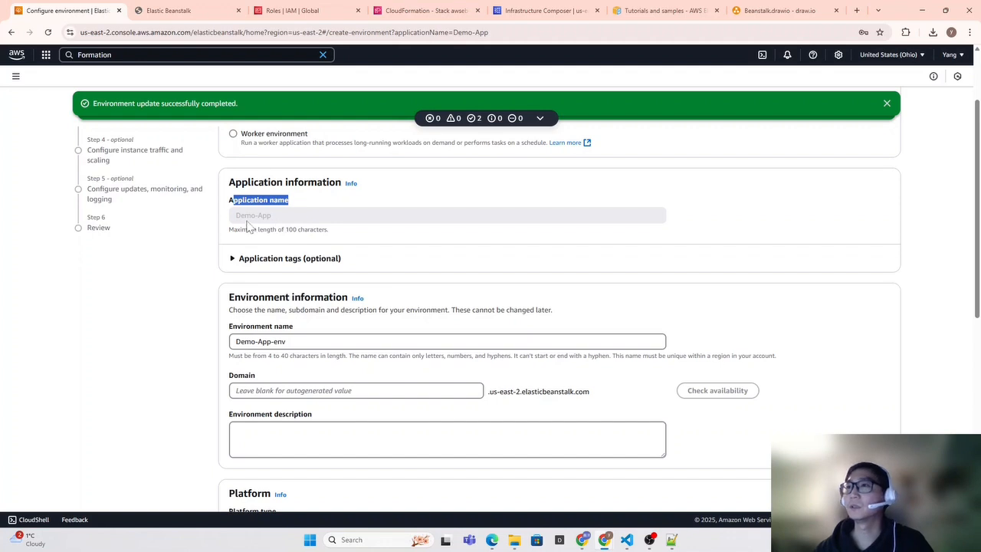
left_click(293, 342)
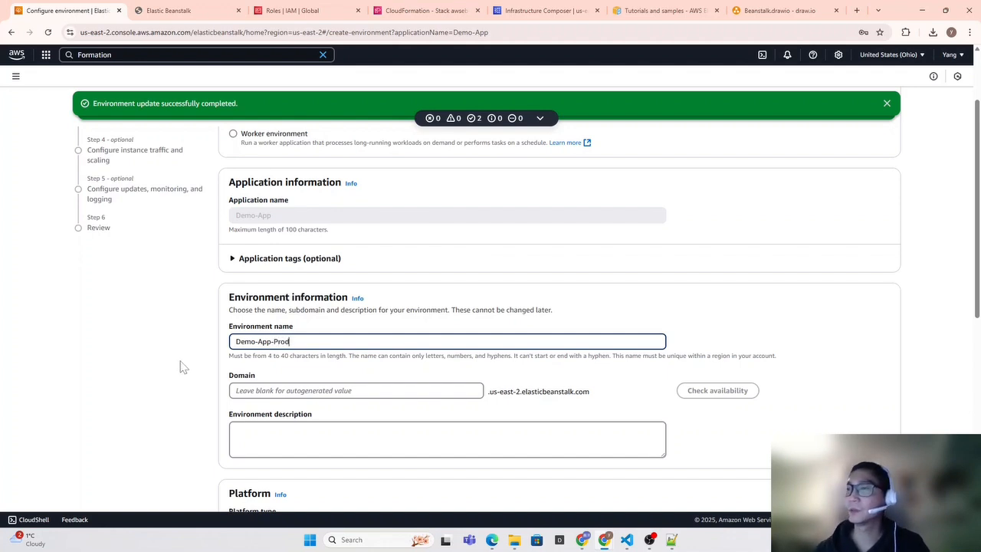
- Choose the Node.js platform and the Single instance (free tier eligible) preset for Demo-App-Prod
scroll(192, 387, "down", 3)
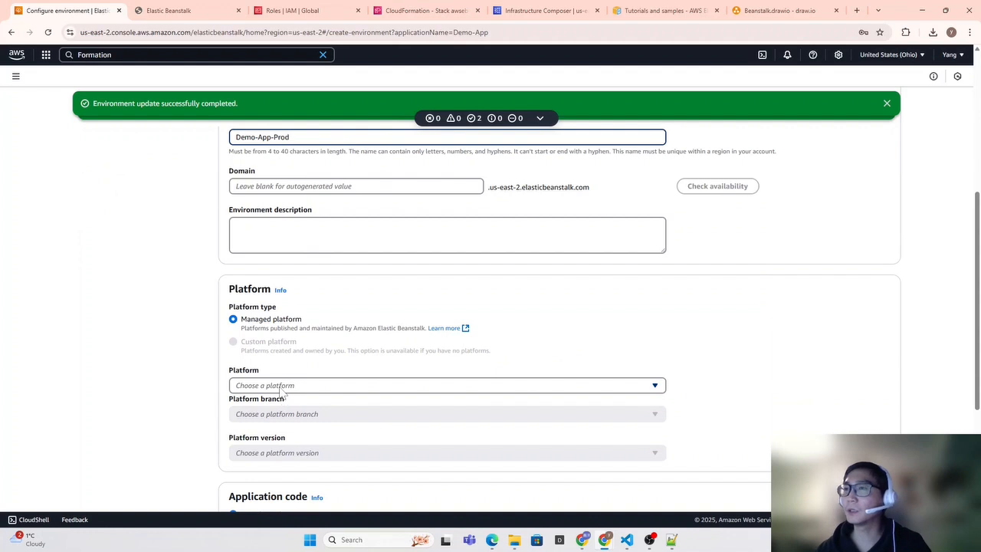
left_click(282, 387)
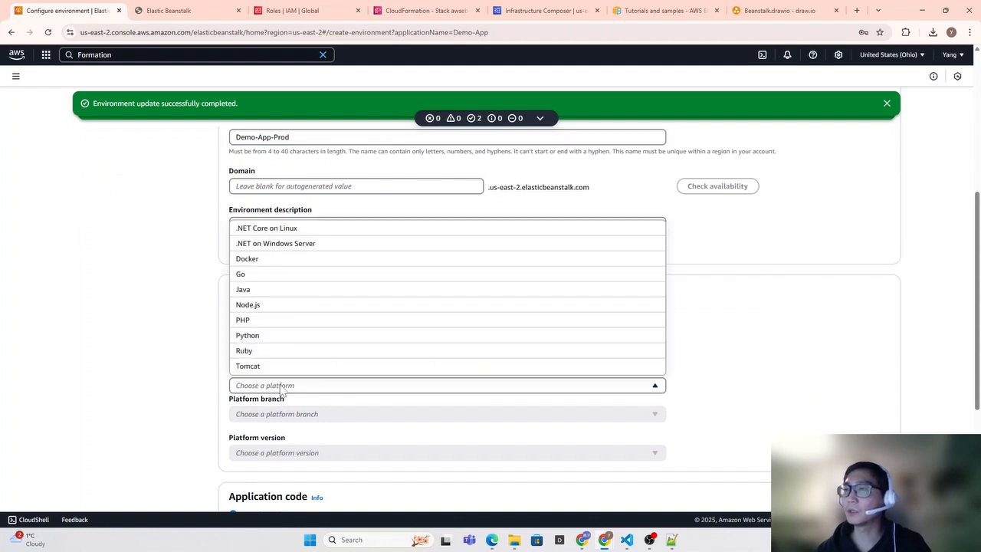
left_click(268, 305)
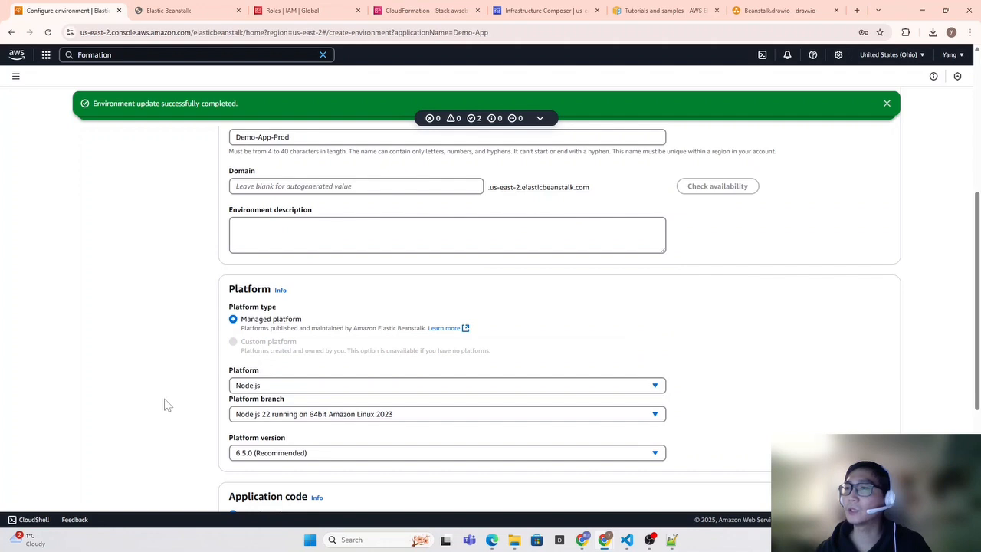
scroll(165, 403, "down", 3)
scroll(329, 437, "down", 1)
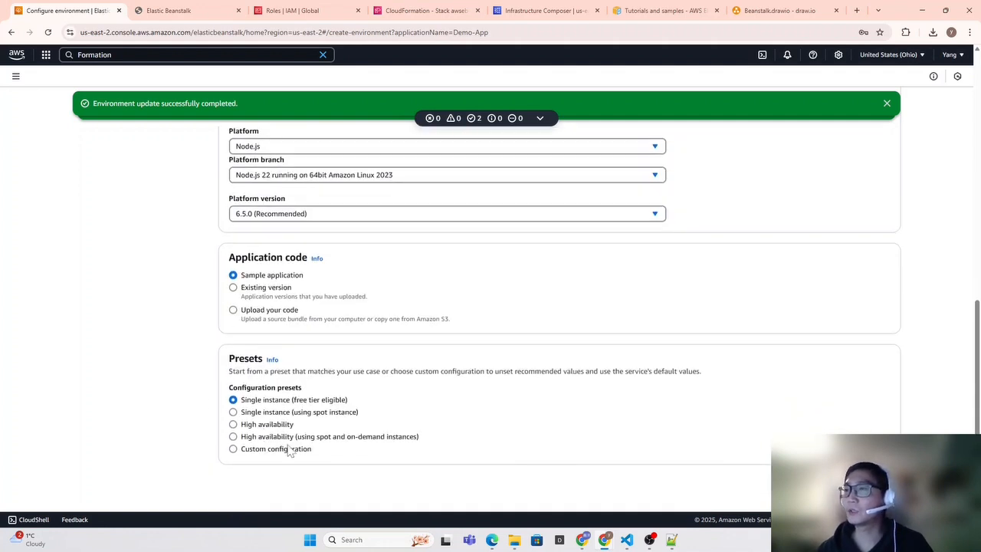
left_click(237, 426)
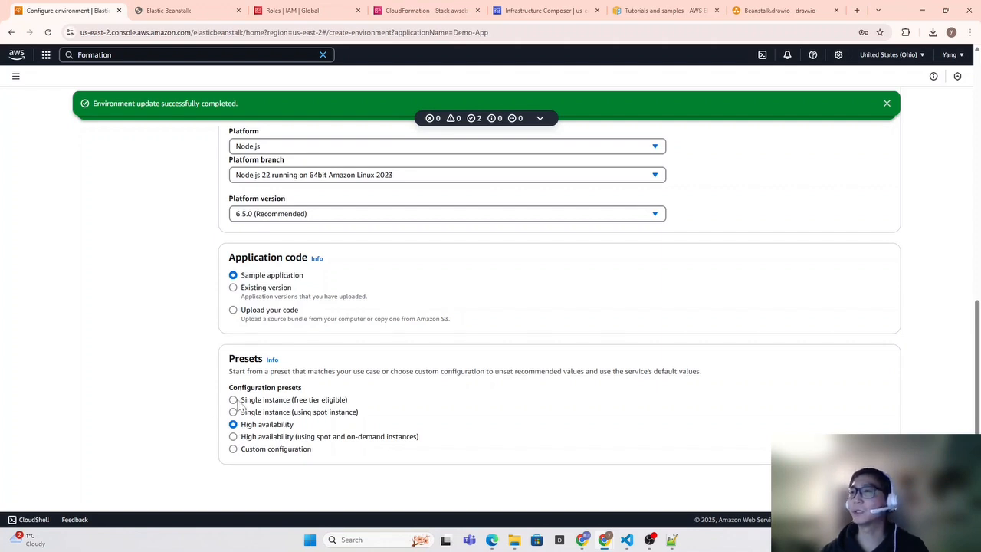
left_click(236, 402)
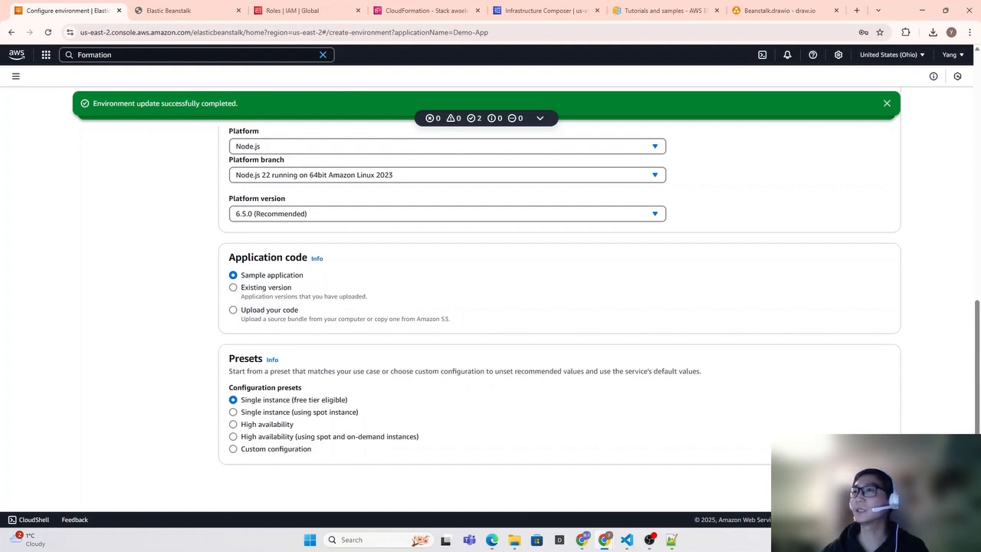
- Continue to service access and choose Demo-beanstalk-ec2-role as the EC2 instance profile
scroll(506, 319, "up", 6)
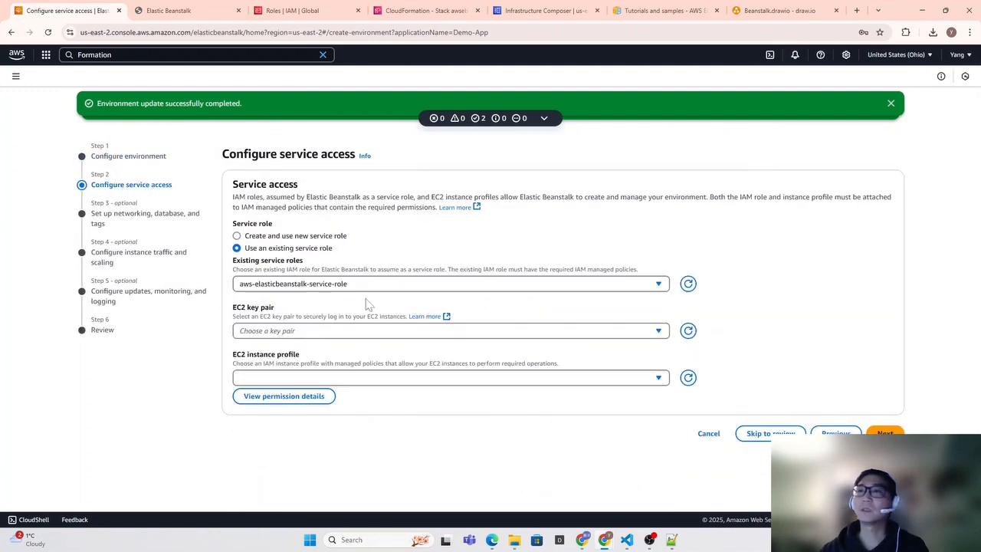
left_click(330, 378)
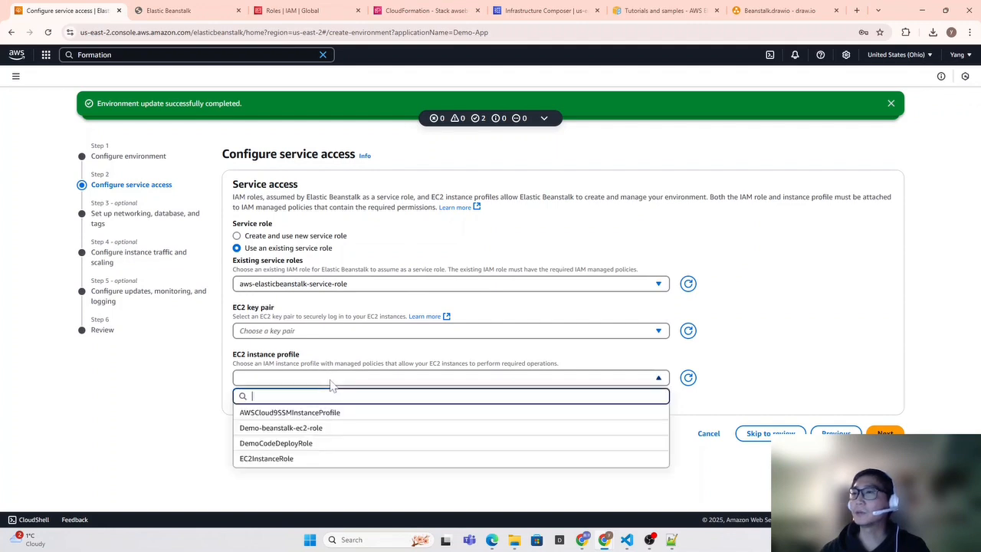
left_click(345, 435)
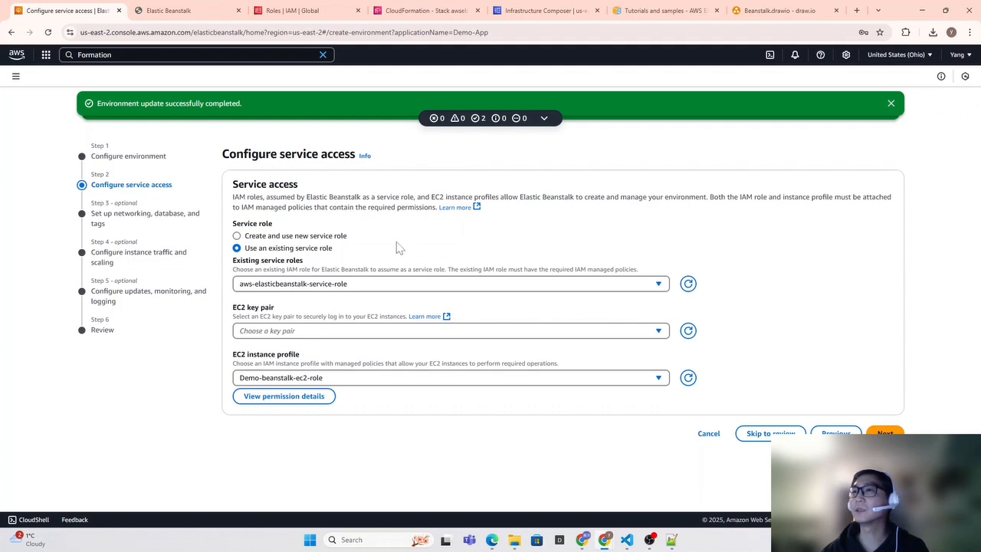
- Skip to the review, submit the Demo-App-Prod environment, and refresh its overview and events
left_click(767, 438)
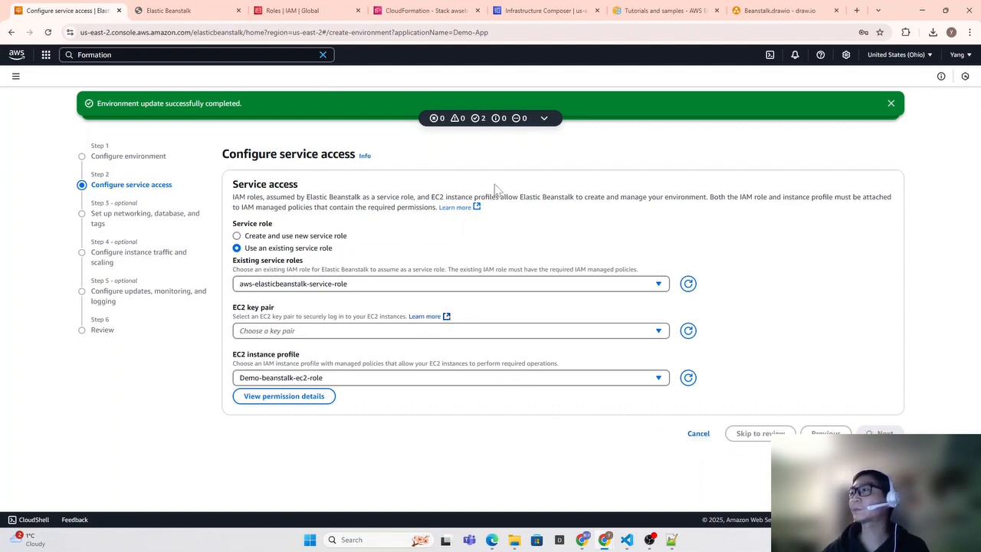
scroll(560, 307, "down", 15)
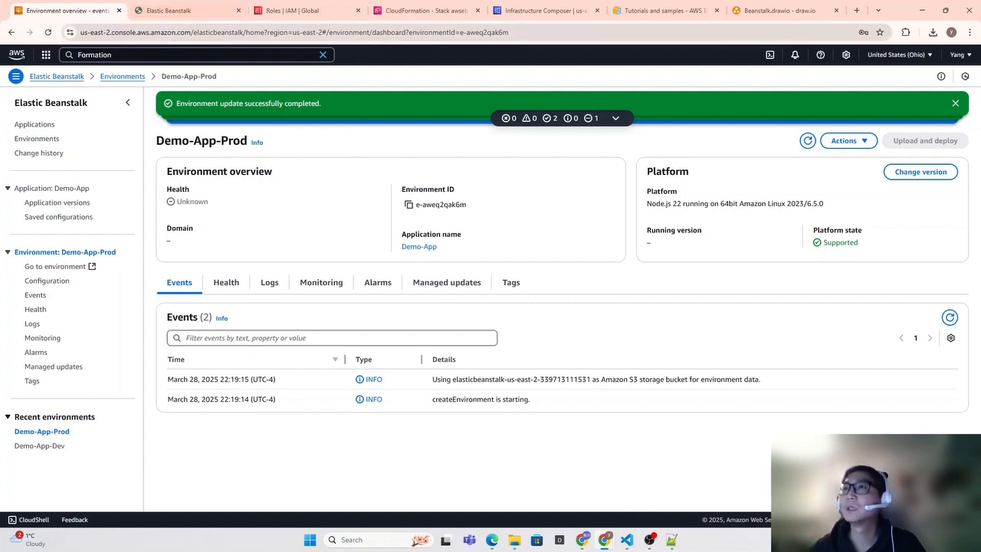
left_click(808, 142)
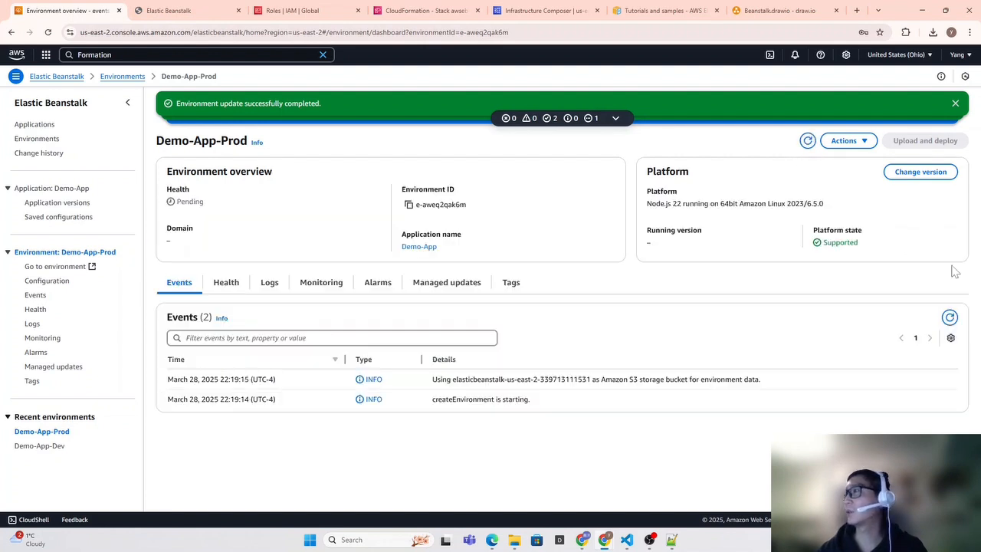
left_click(950, 319)
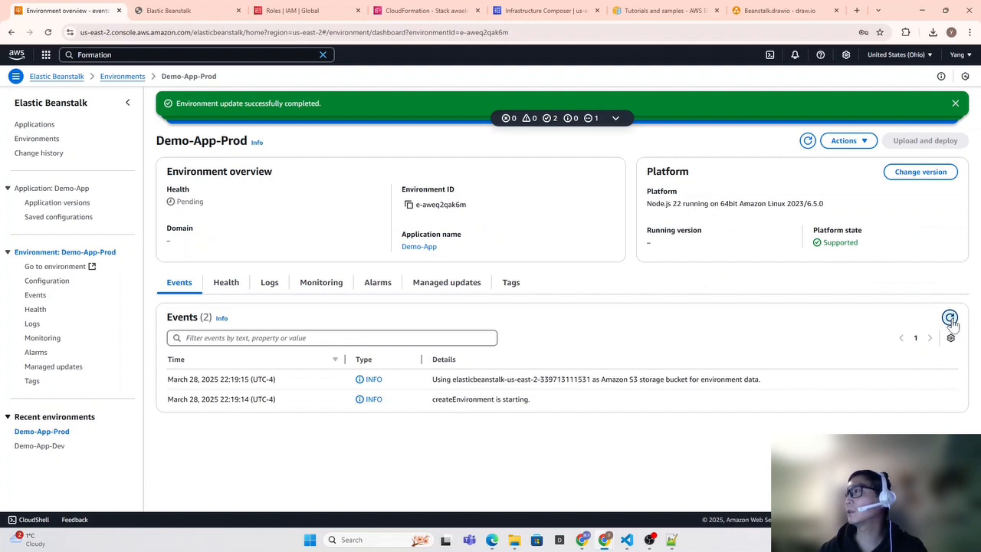
- Check the application zip files in the Downloads folder and the environment actions available for Demo-App-Prod
left_click(515, 540)
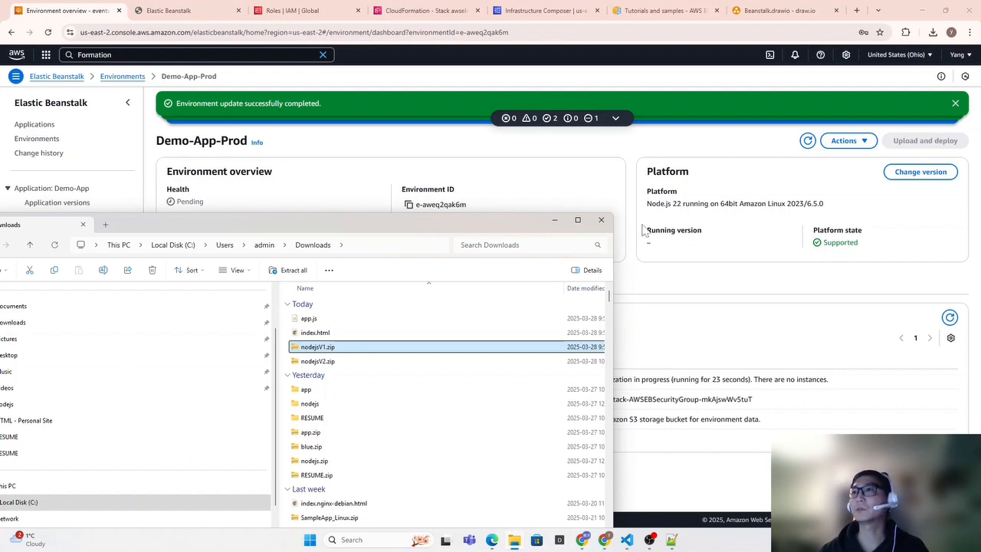
left_click(555, 223)
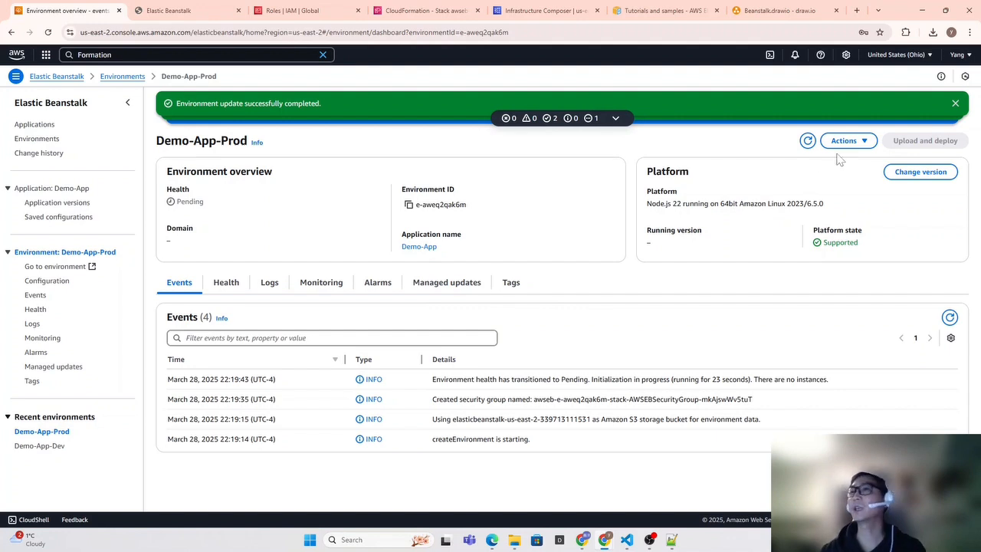
left_click(857, 142)
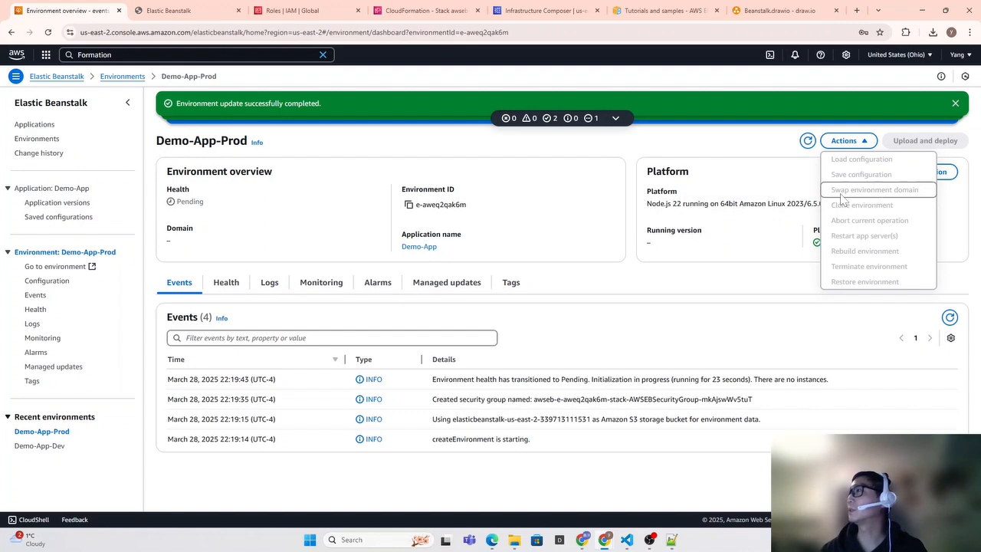
left_click(607, 310)
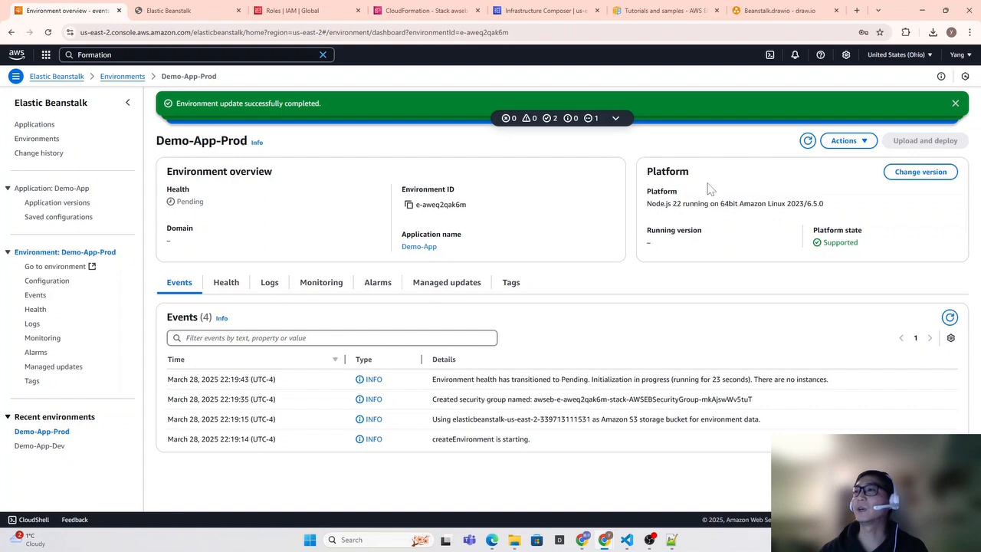
- Refresh the Demo-App-Prod overview and event list until the environment is ready for a deployment
left_click(808, 143)
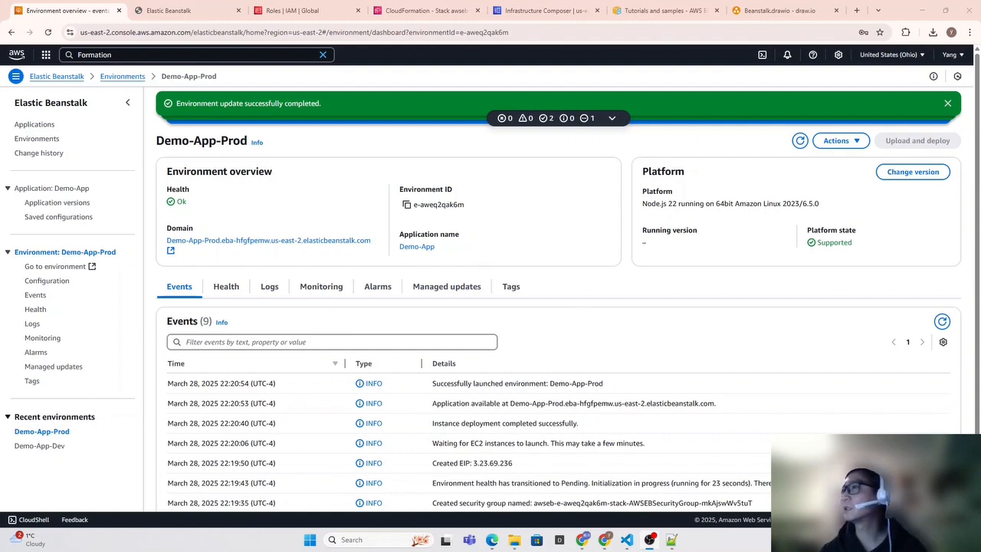
left_click(945, 323)
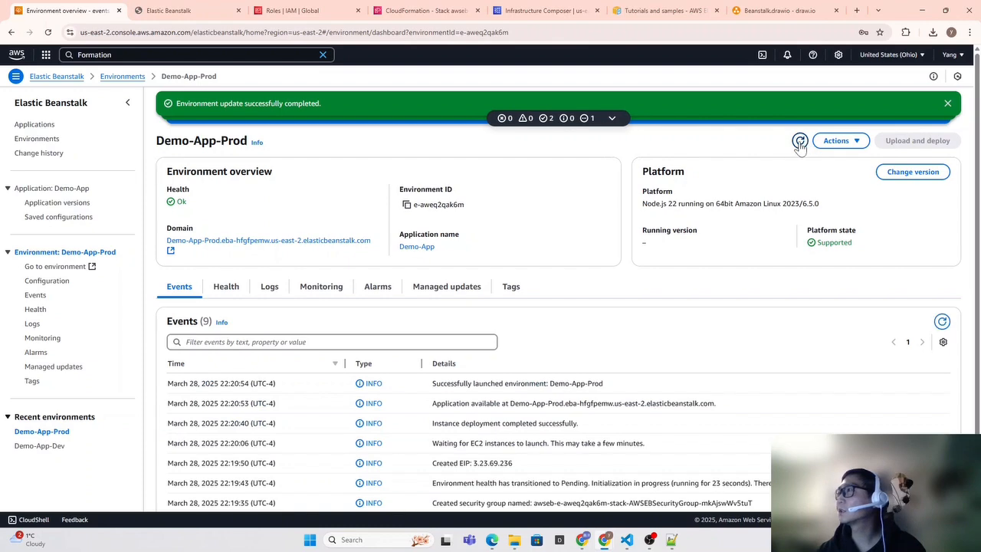
left_click(800, 142)
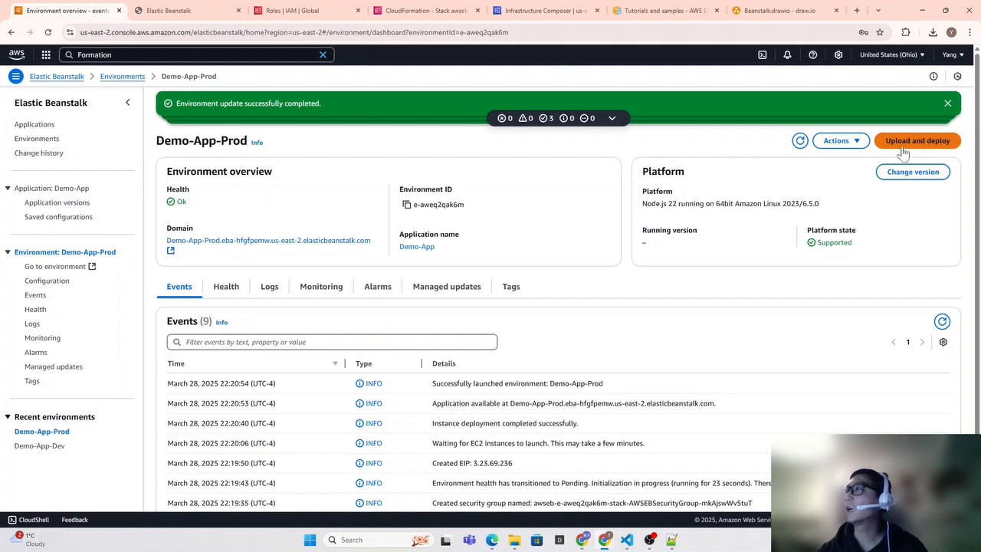
- Upload nodejsV2.zip to Demo-App-Prod and deploy it with the version label Demo-App-version-2
left_click(917, 140)
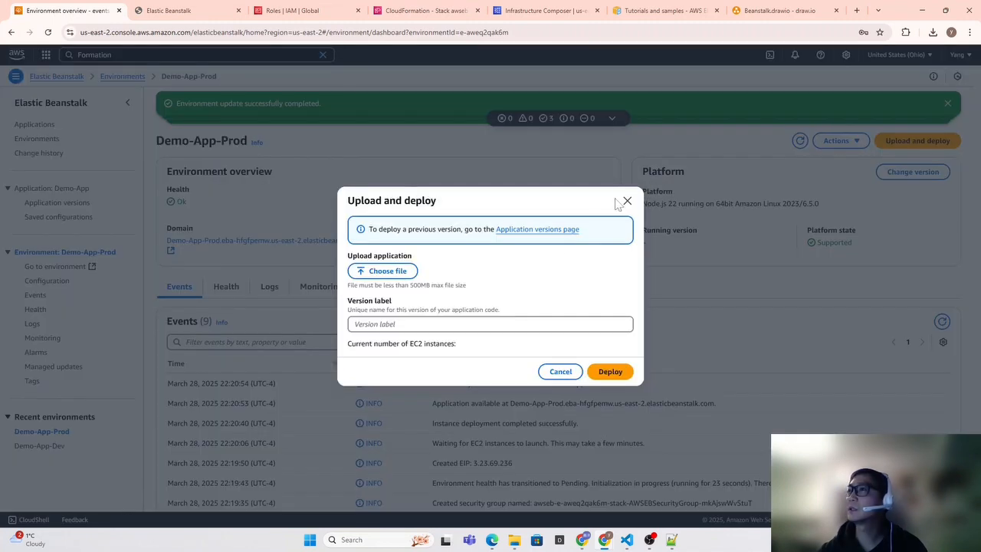
left_click(386, 269)
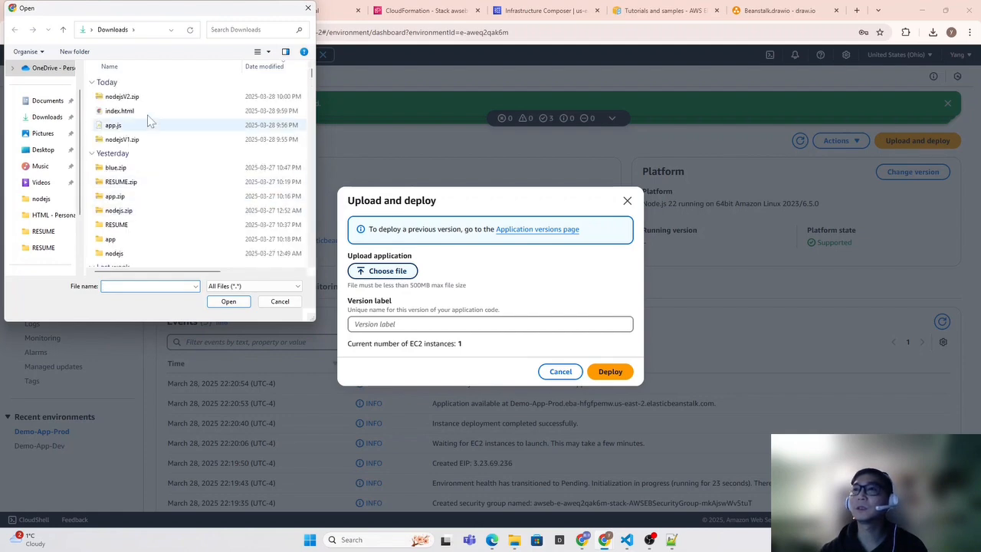
left_click(111, 97)
left_click(230, 304)
left_click(618, 379)
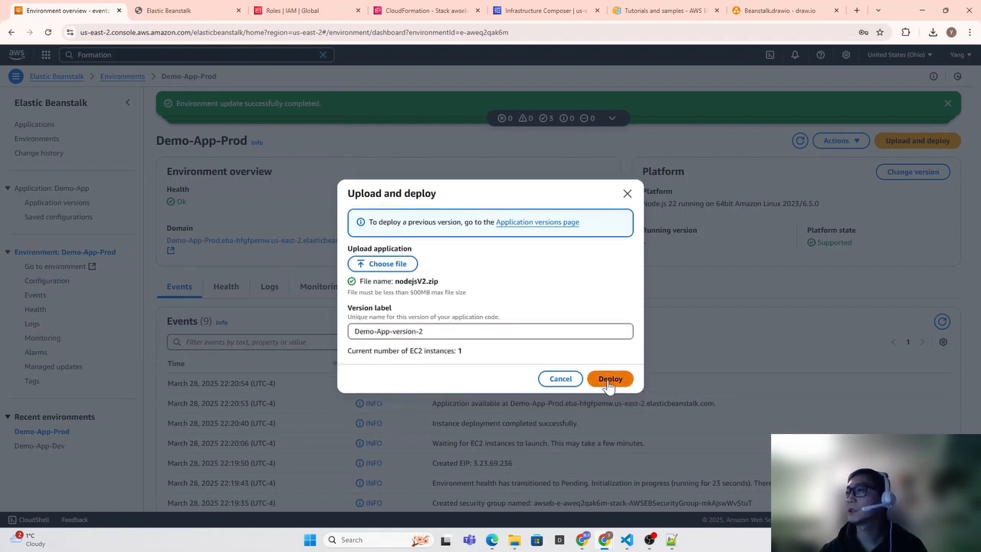
left_click(607, 380)
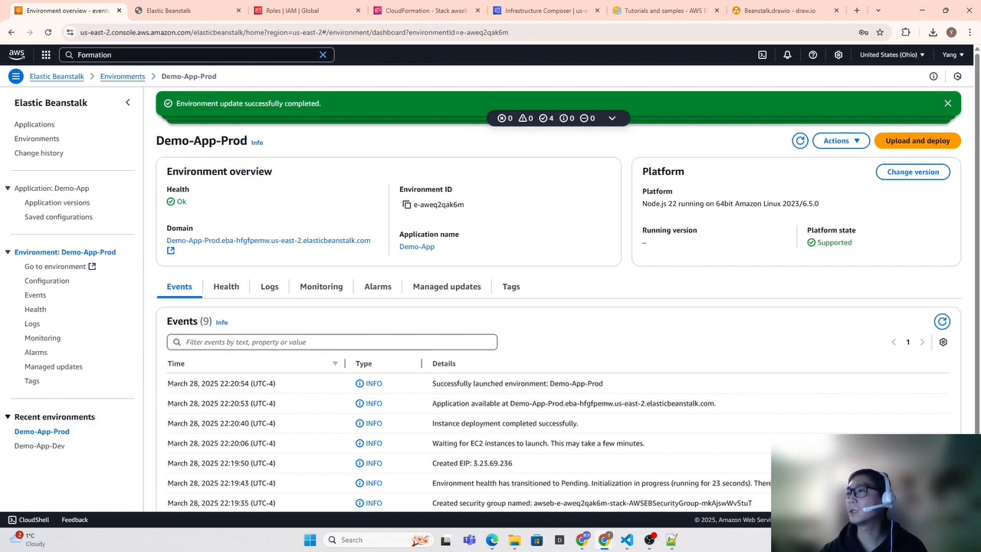
- Refresh the Demo-App-Prod events to follow the progress of the version deployment
left_click_drag(432, 383, 602, 385)
left_click(942, 322)
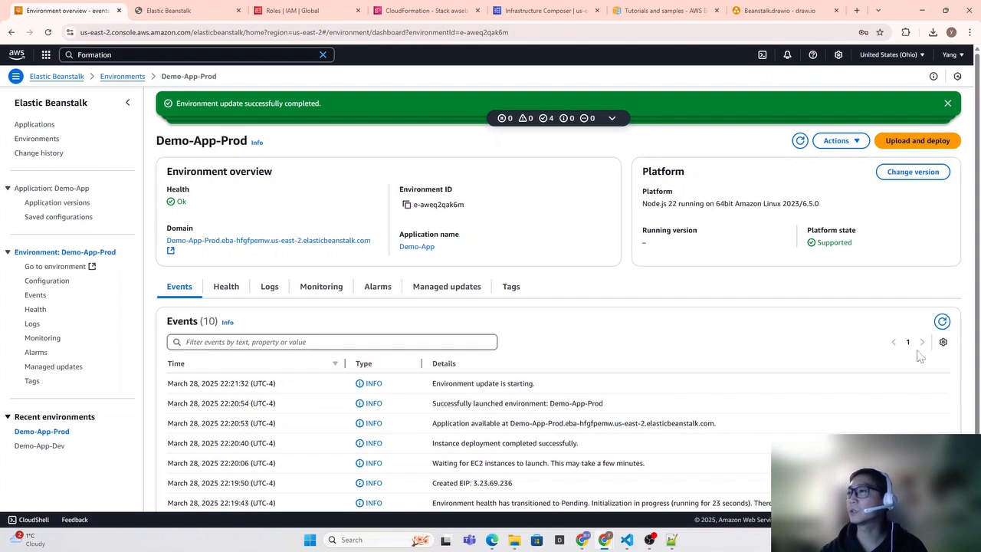
left_click(942, 321)
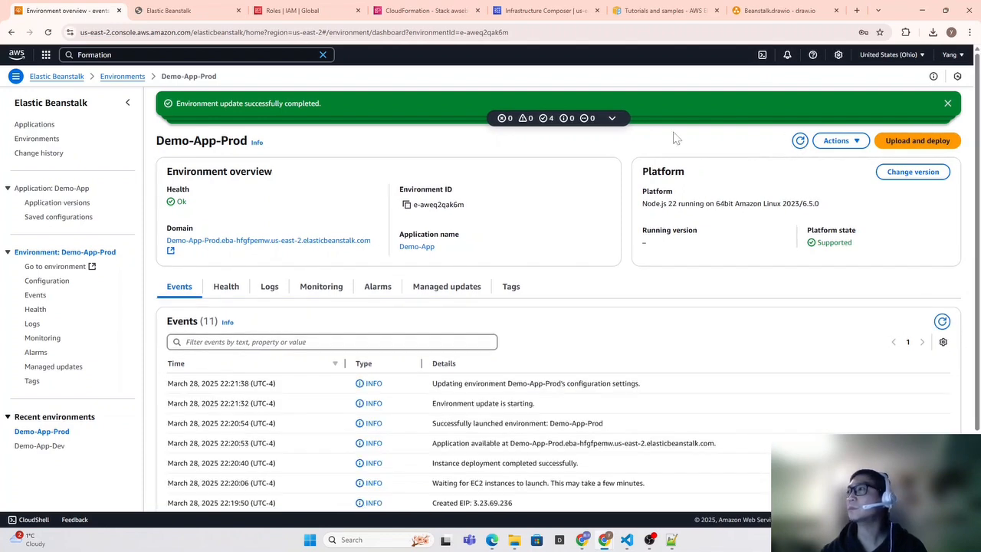
- Check the address of the already opened Demo-App-Dev page and return to the Demo-App-Prod overview
left_click(169, 11)
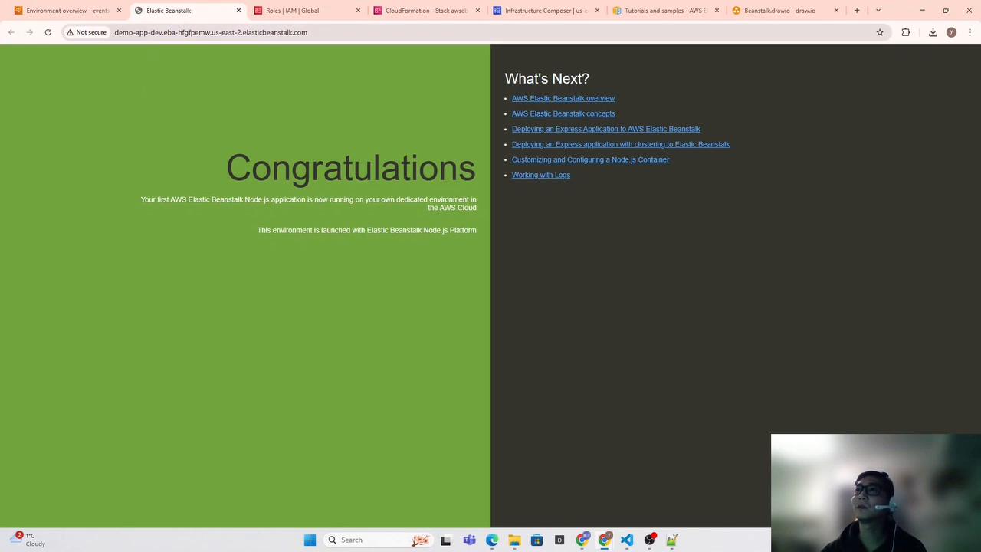
left_click_drag(123, 32, 224, 32)
left_click(152, 113)
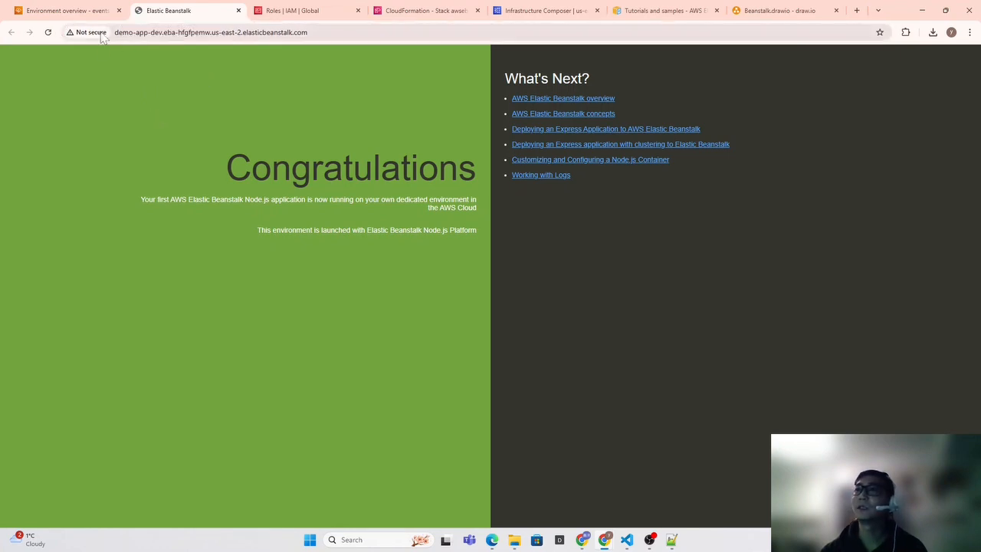
left_click(71, 10)
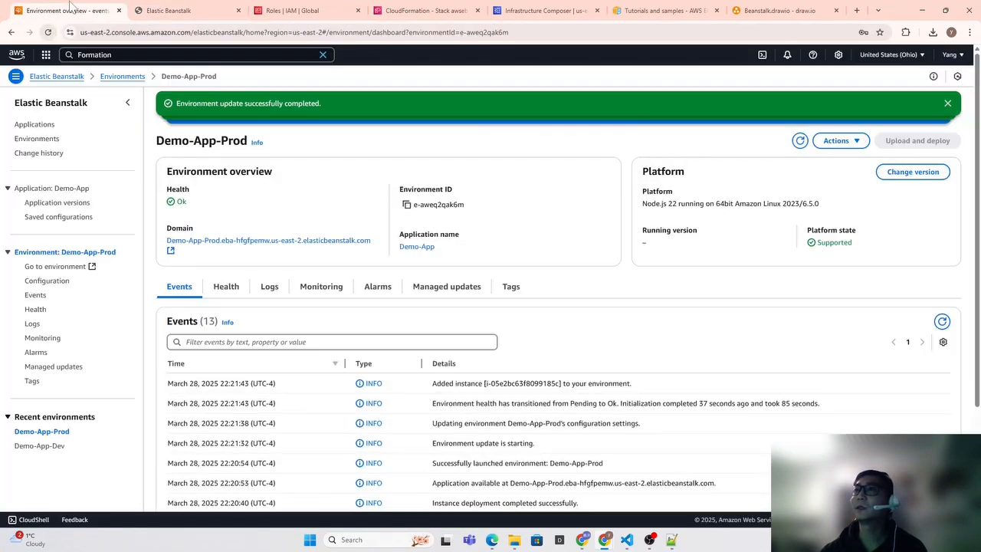
- Open the Demo-App-Dev domain from its environment overview to view the page, and close both Demo-App-Dev page tabs
left_click(75, 189)
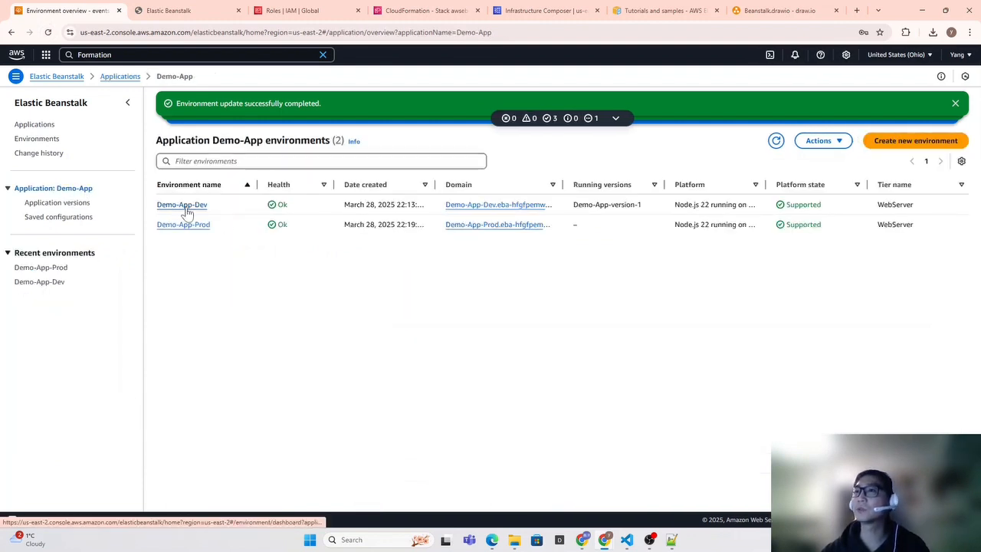
left_click(186, 211)
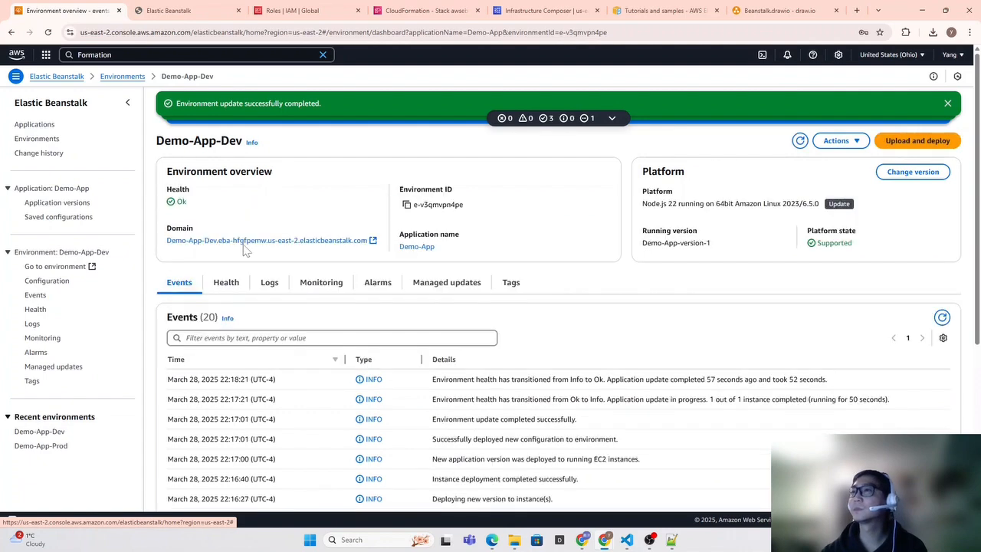
left_click(296, 242)
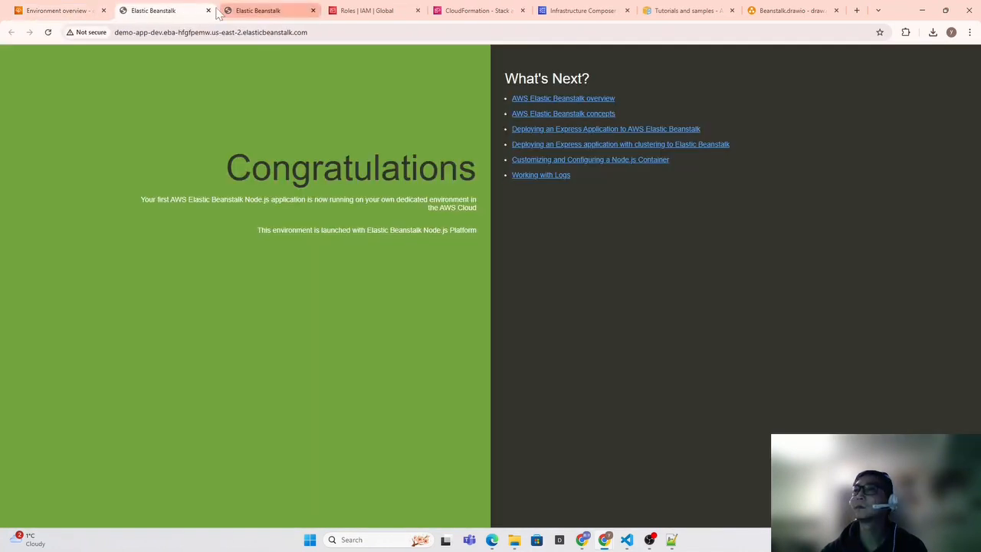
left_click(208, 10)
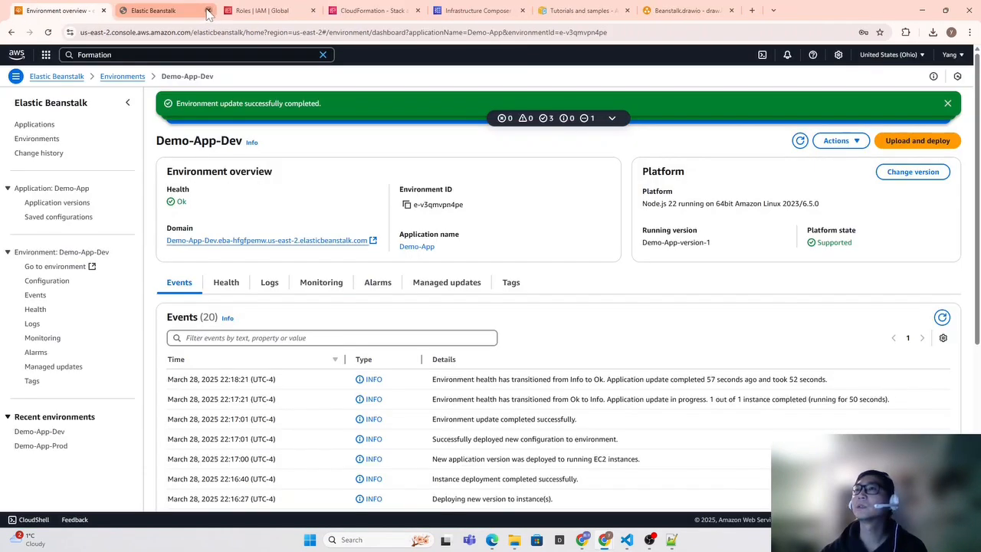
left_click(208, 10)
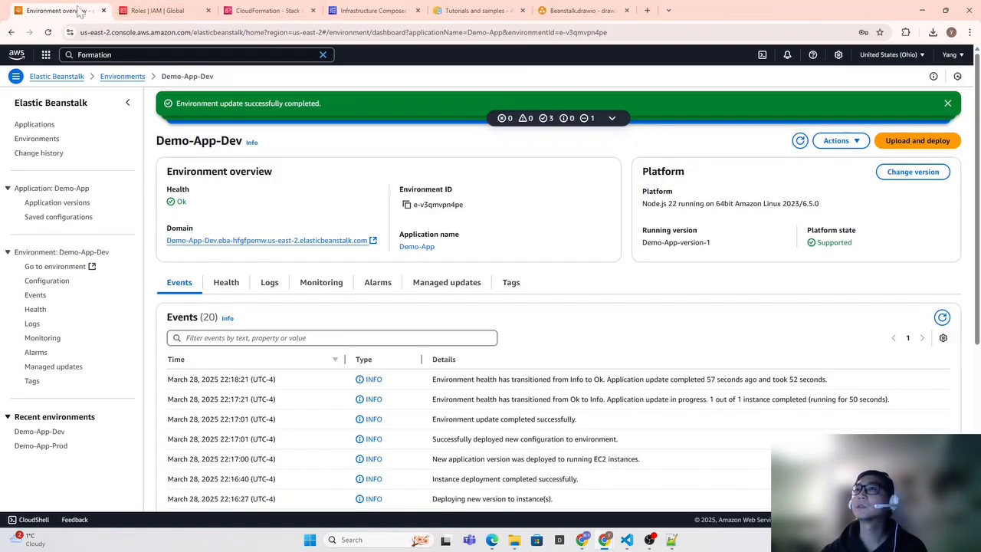
- Open the Demo-App-Prod environment from the Demo-App application and view its deployed page through the domain link
left_click(80, 190)
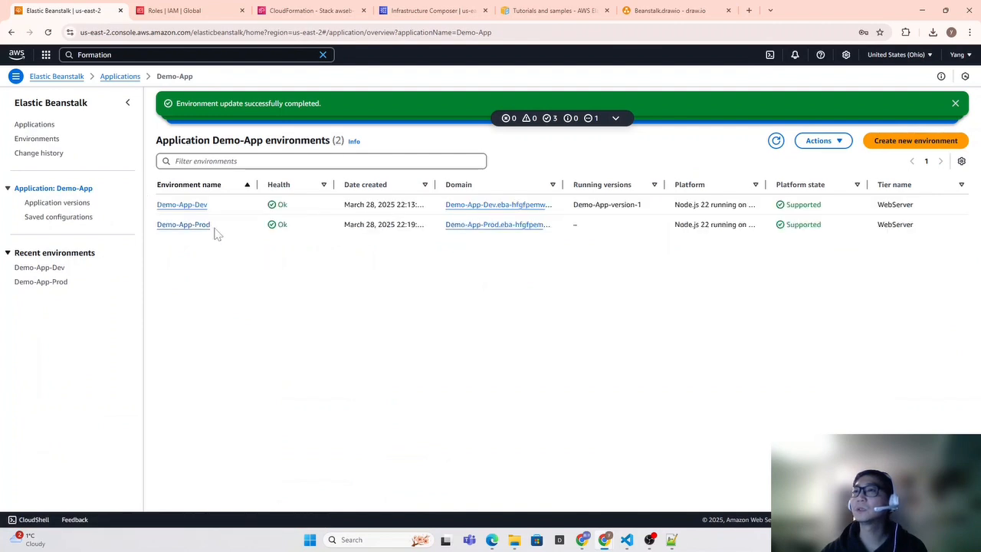
left_click(198, 227)
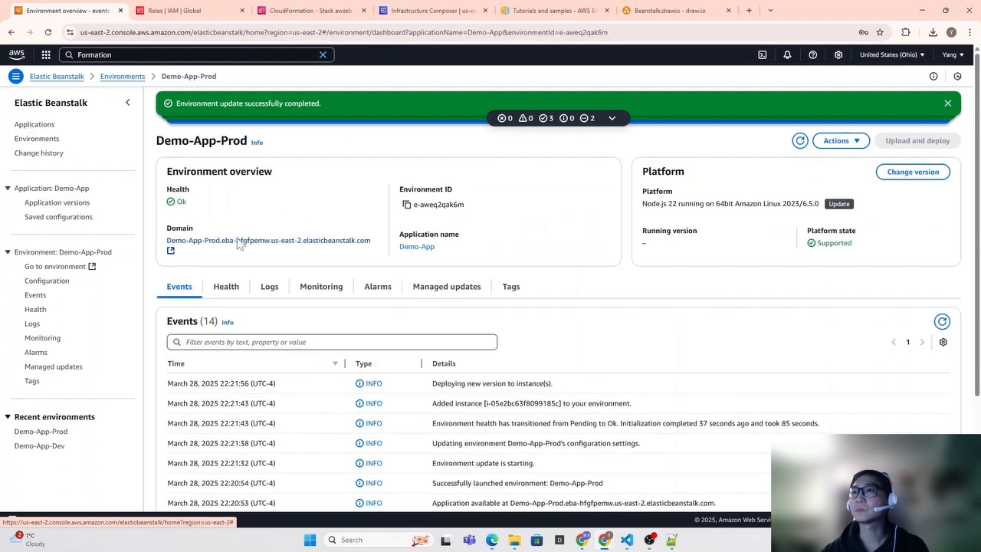
left_click(235, 242)
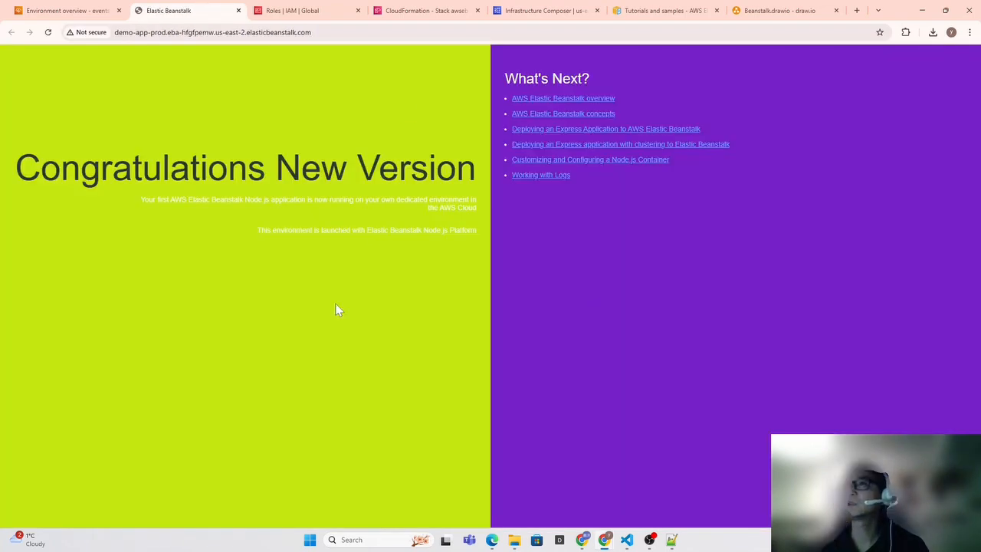
- Examine the "New Version" wording in the Demo-App-Prod page heading and return to the environment overview
left_click(69, 10)
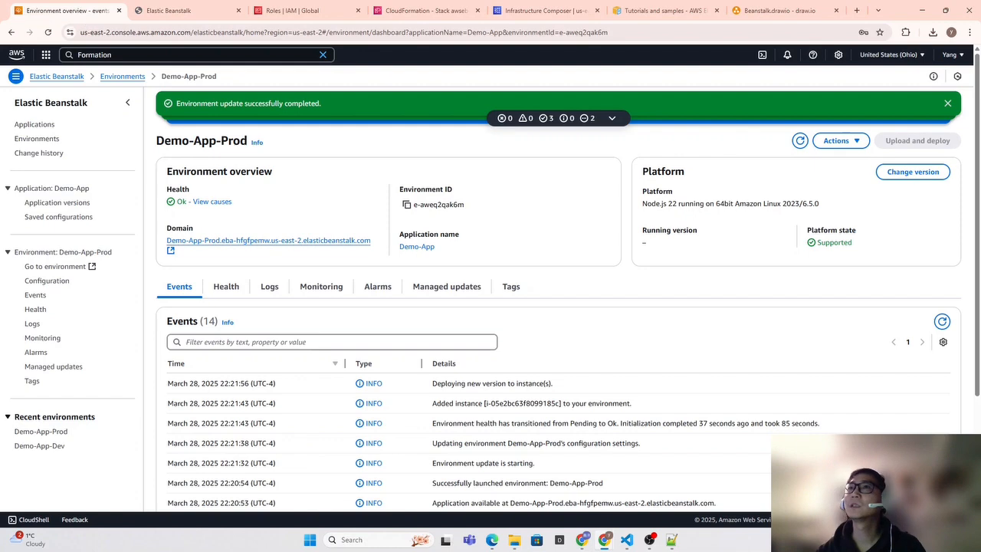
left_click(176, 10)
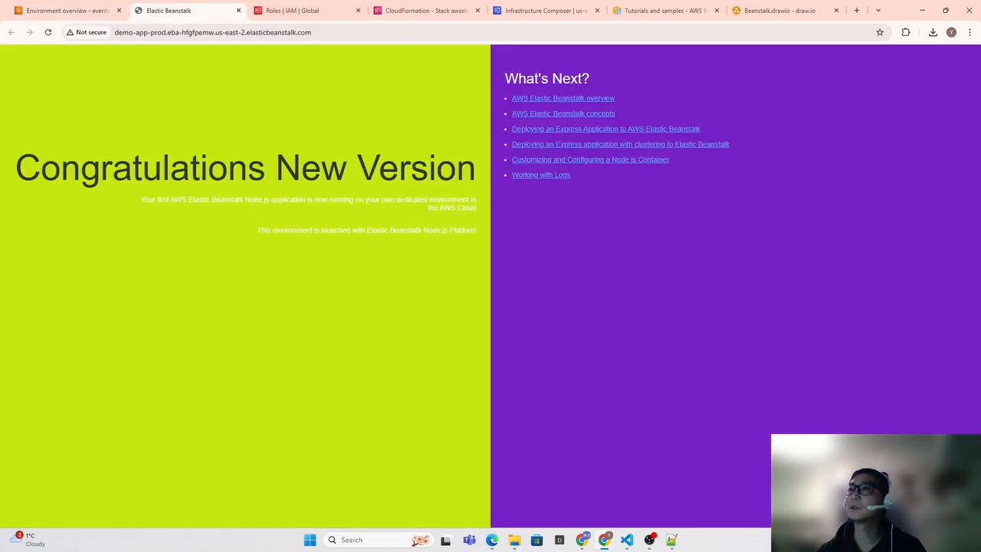
left_click_drag(276, 169, 477, 170)
left_click(467, 173)
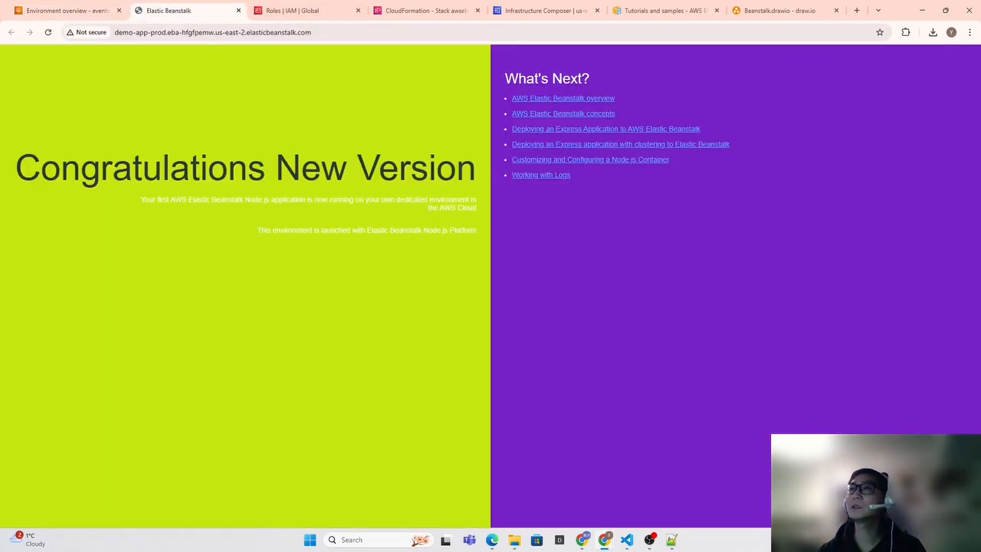
left_click(69, 10)
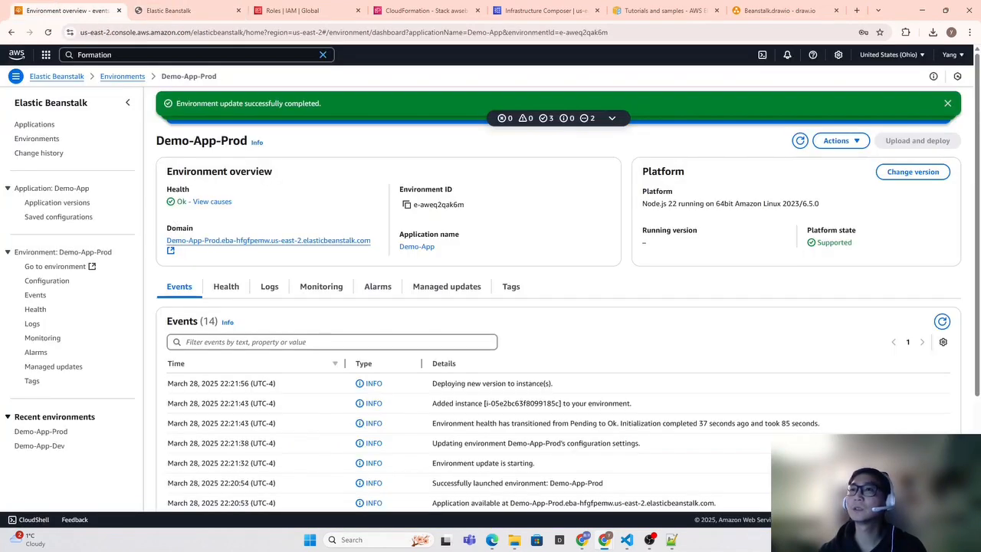
- Open the Demo-App-Dev environment from the Demo-App application and open its domain page in a separate tab
left_click(80, 190)
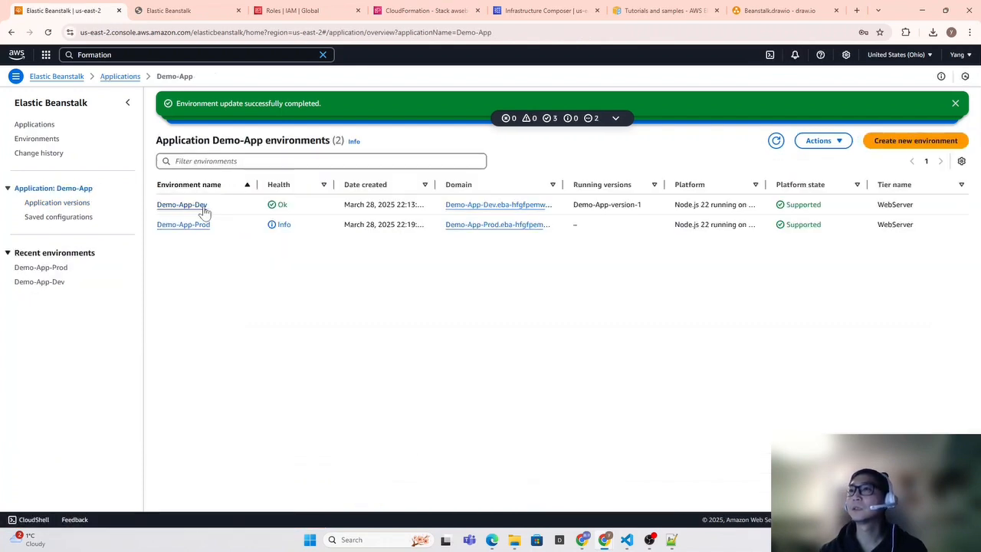
left_click(193, 206)
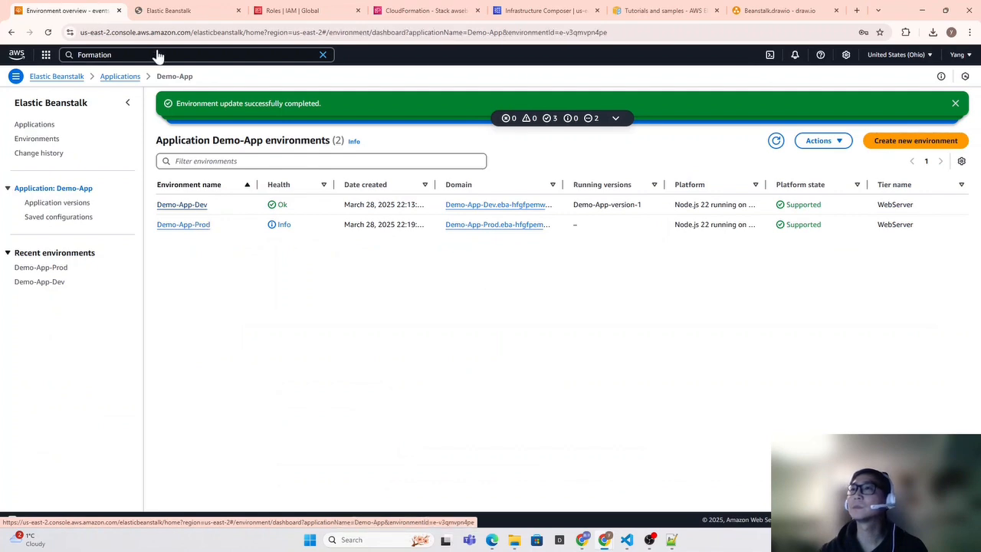
middle_click(72, 200)
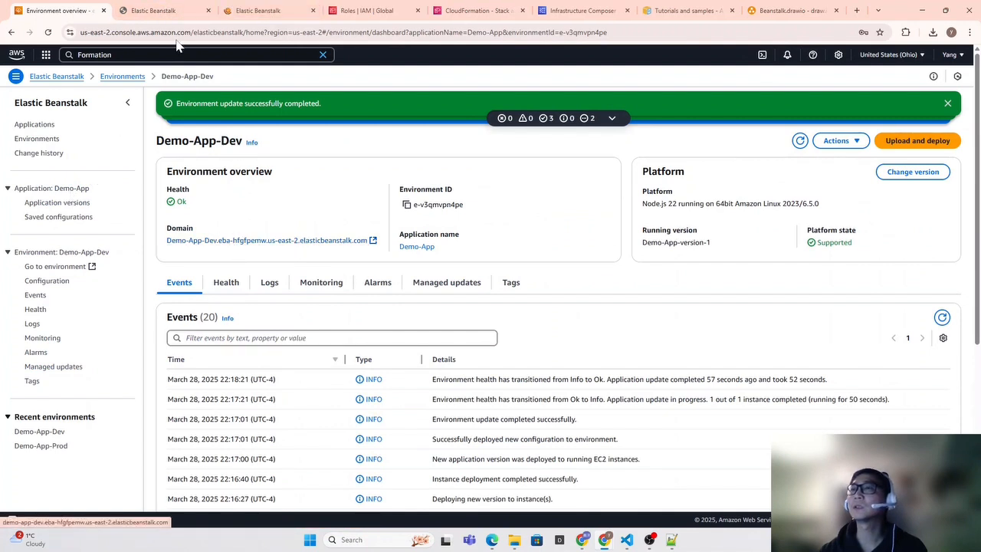
- Close the previously opened deployed page and reopen the domain page from the Demo-App-Dev environment overview
left_click(207, 11)
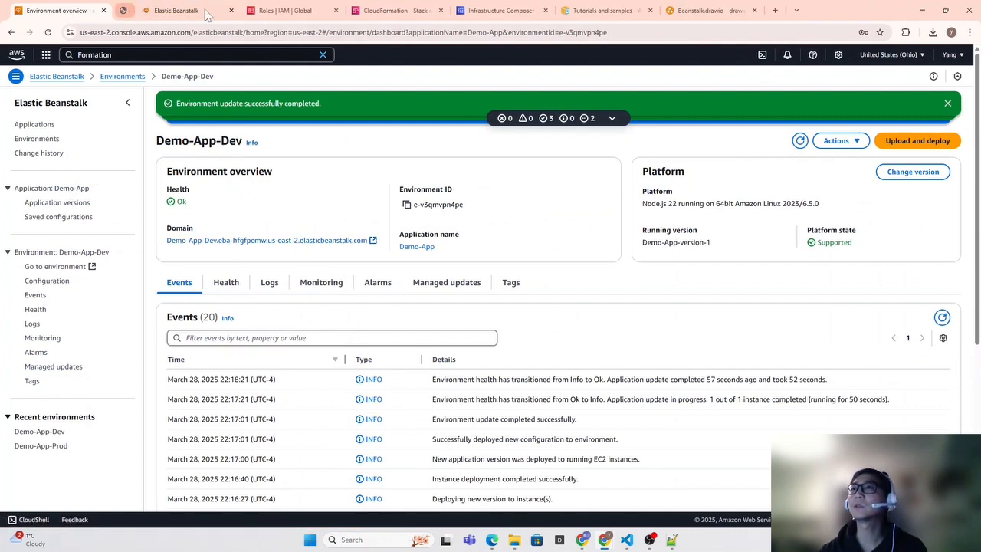
left_click(245, 241)
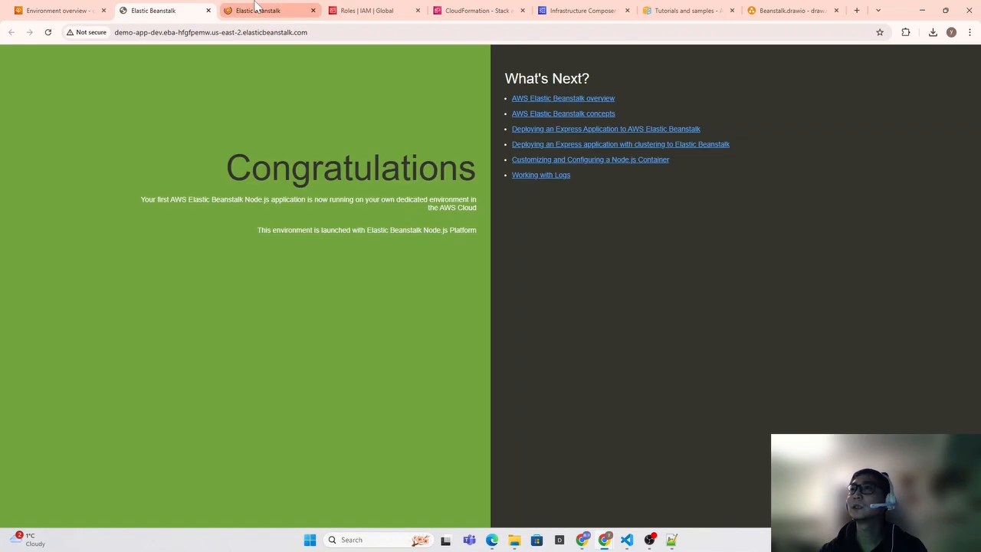
- Open the Demo-App-Prod environment from the Demo-App application and refresh its overview and event list
left_click(260, 10)
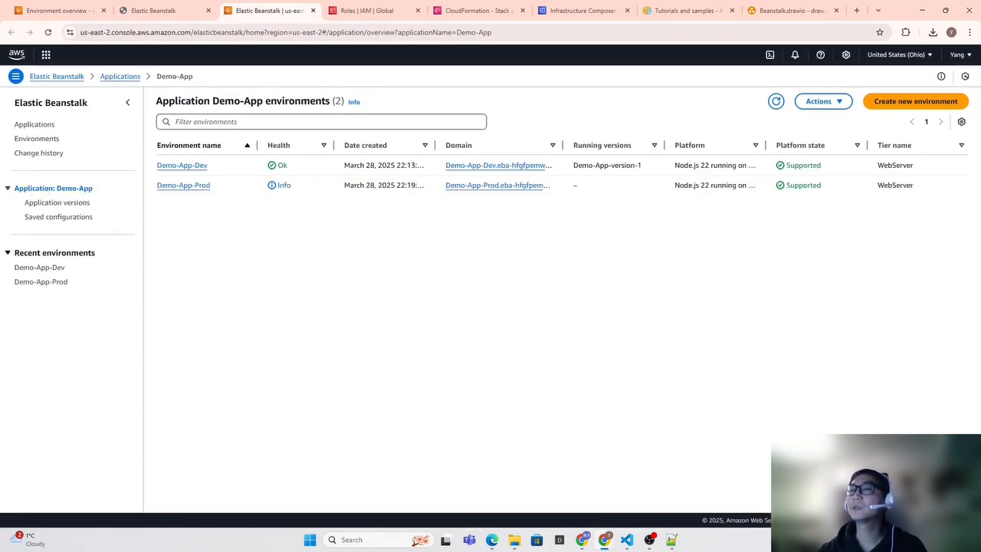
left_click(197, 187)
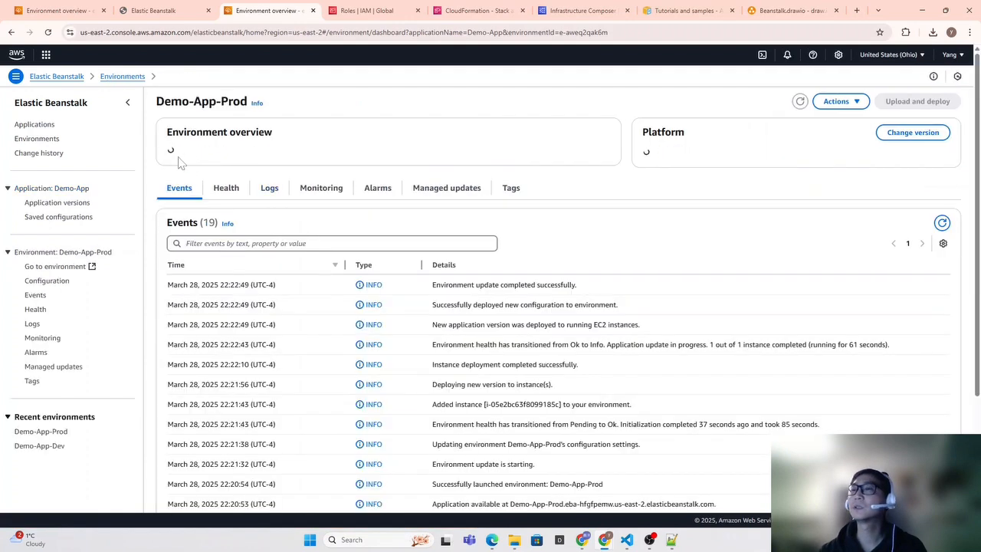
left_click(800, 101)
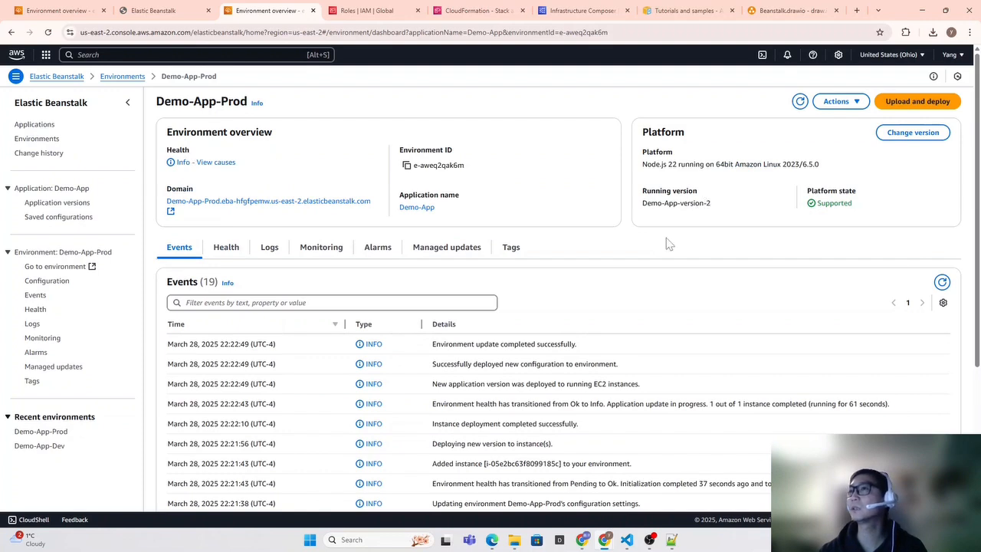
left_click(942, 283)
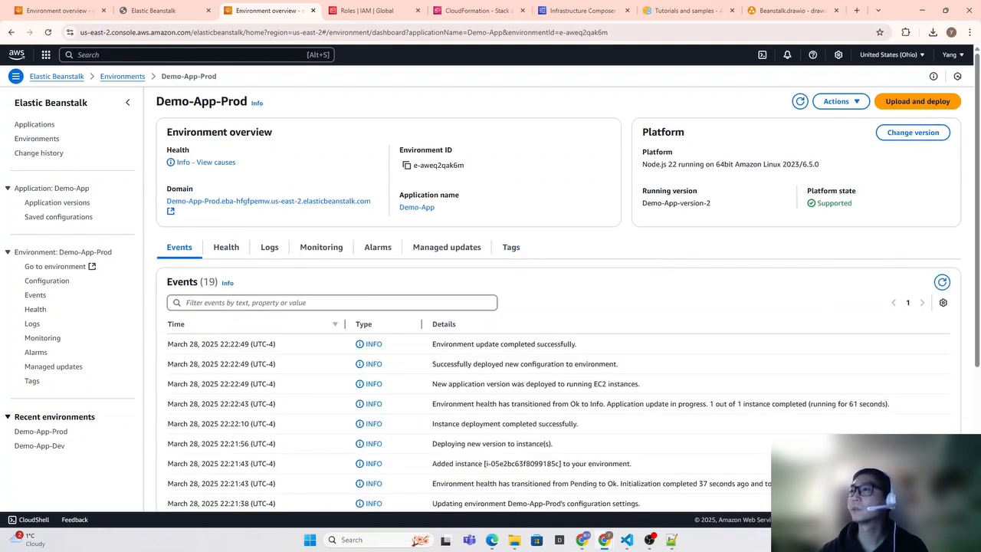
- Open Demo-App-Prod's domain page in a separate tab, and refresh the environment overview again
left_click(238, 204)
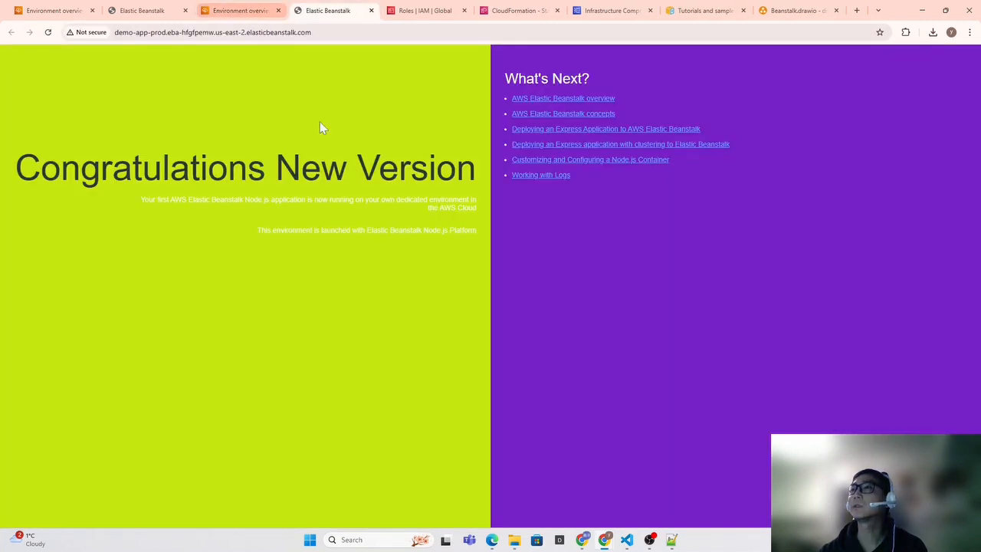
left_click(242, 13)
left_click(799, 101)
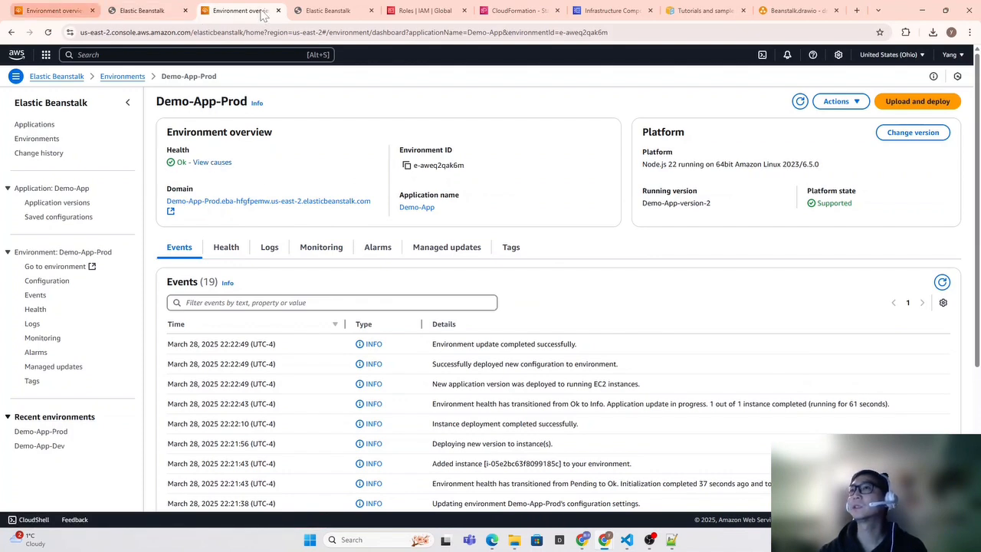
- Compare the Demo-App-Prod deployed page with the Demo-App-Dev deployed page by alternating between their tabs
left_click(322, 11)
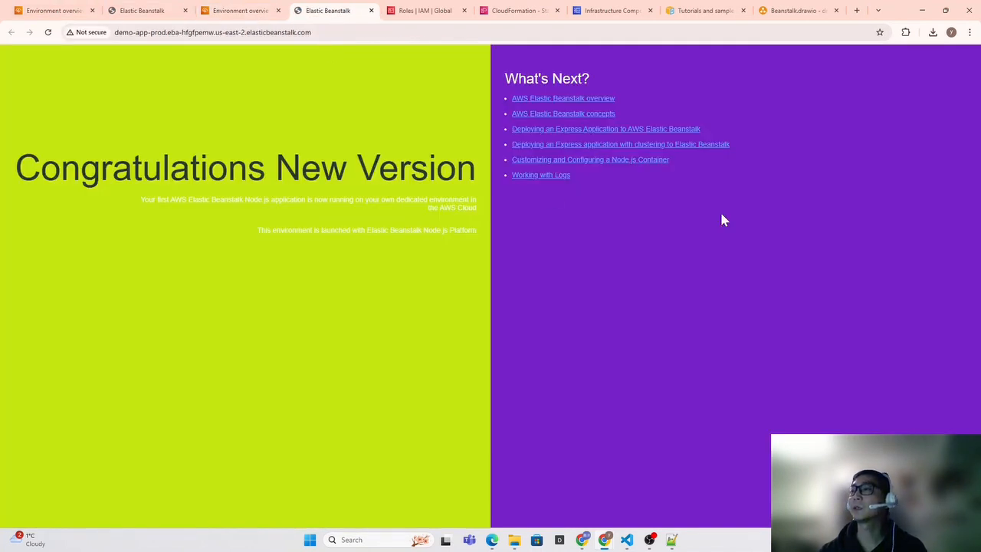
left_click(142, 10)
left_click(329, 11)
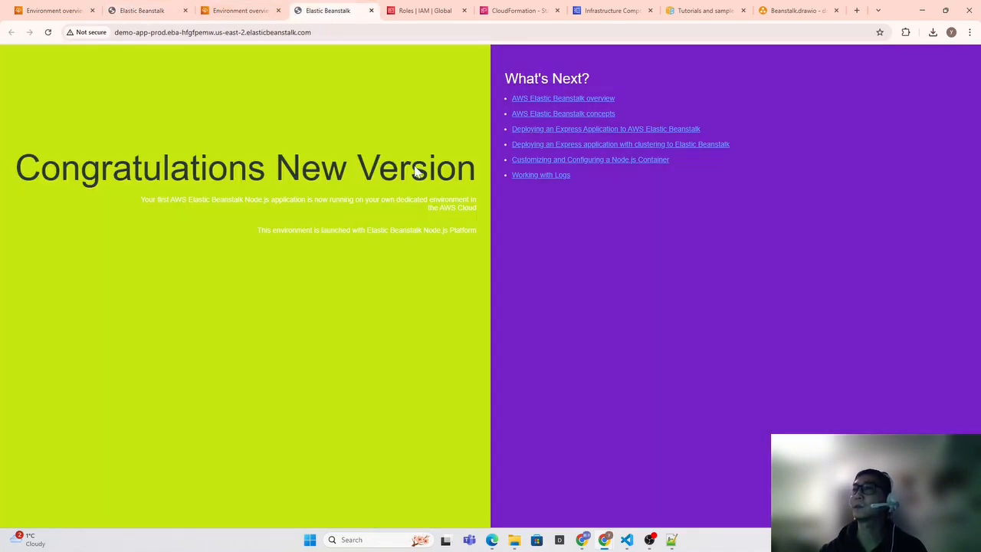
left_click(140, 11)
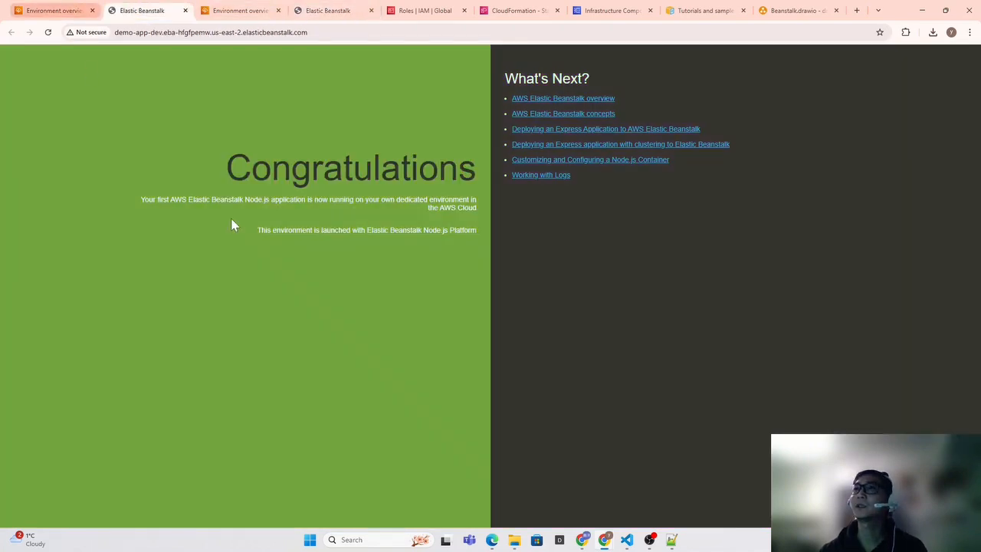
left_click(54, 10)
left_click(142, 11)
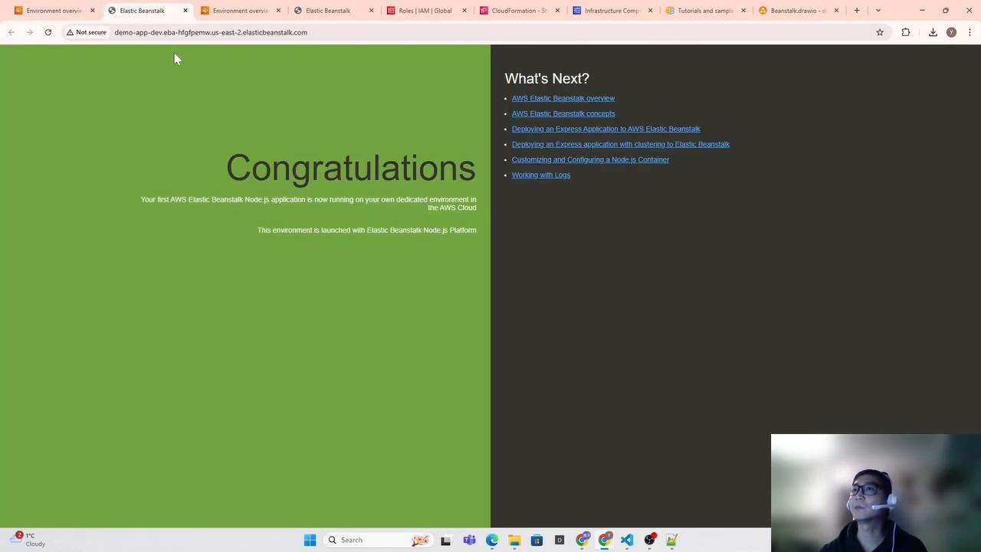
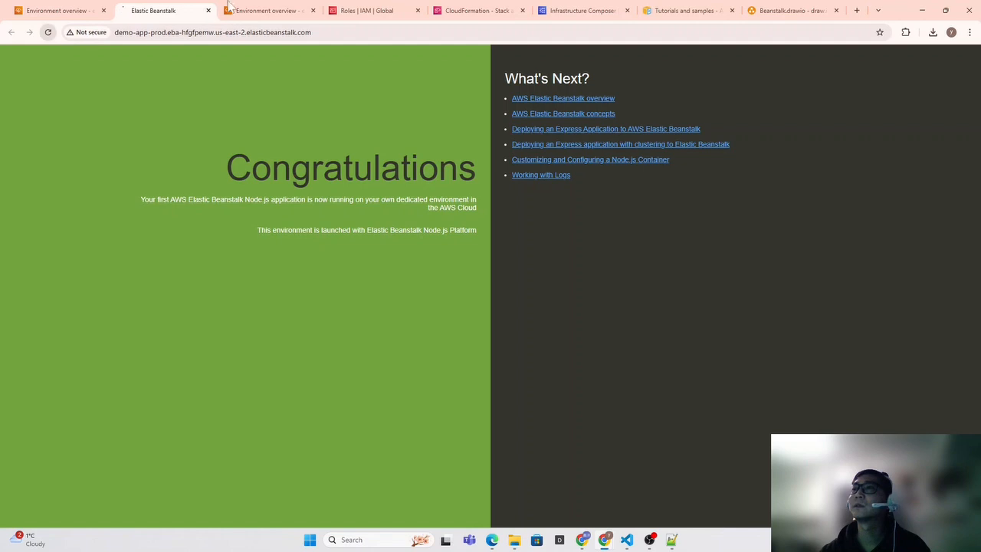
- View the page behind Demo-App-Prod's domain link, and refresh the environment's events to examine the newest health transition entry
left_click(261, 10)
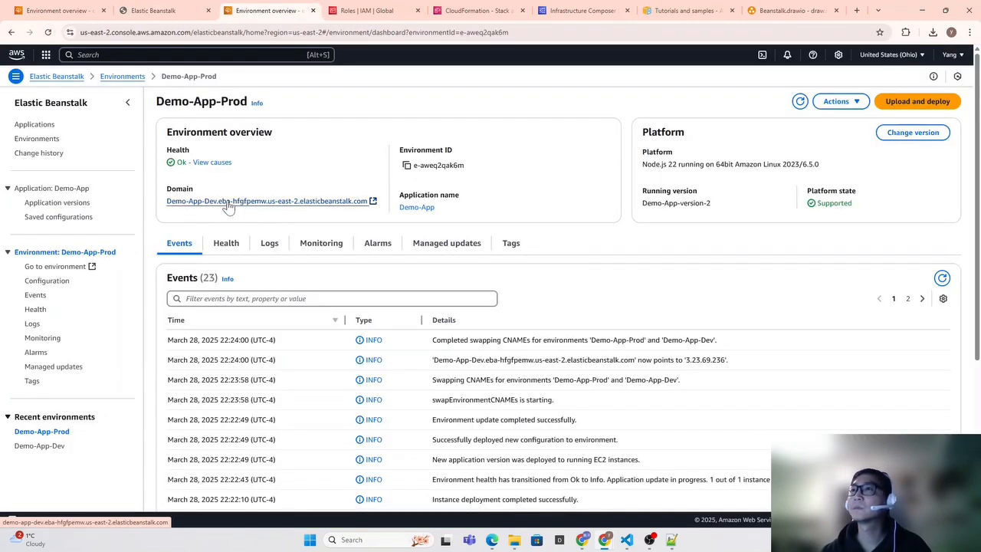
left_click(228, 201)
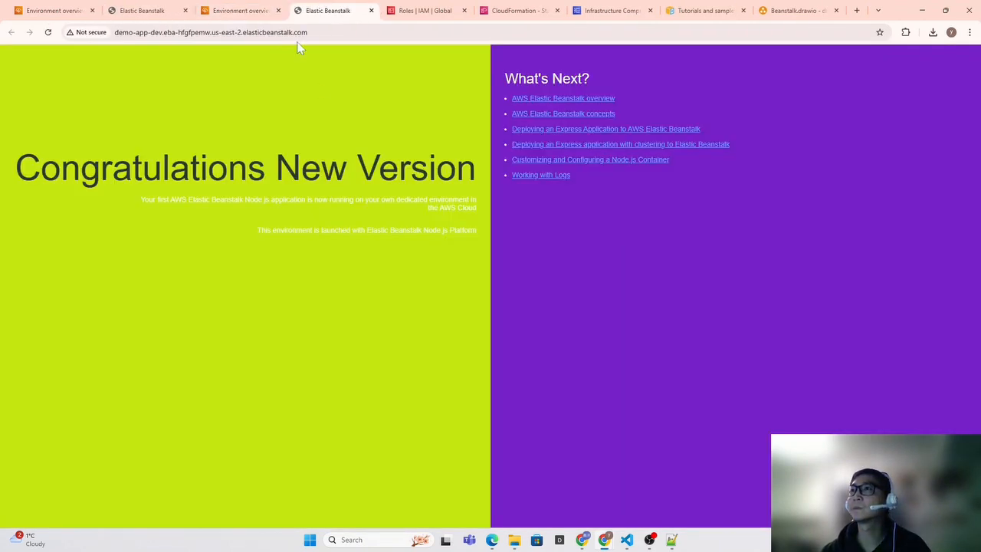
left_click(261, 11)
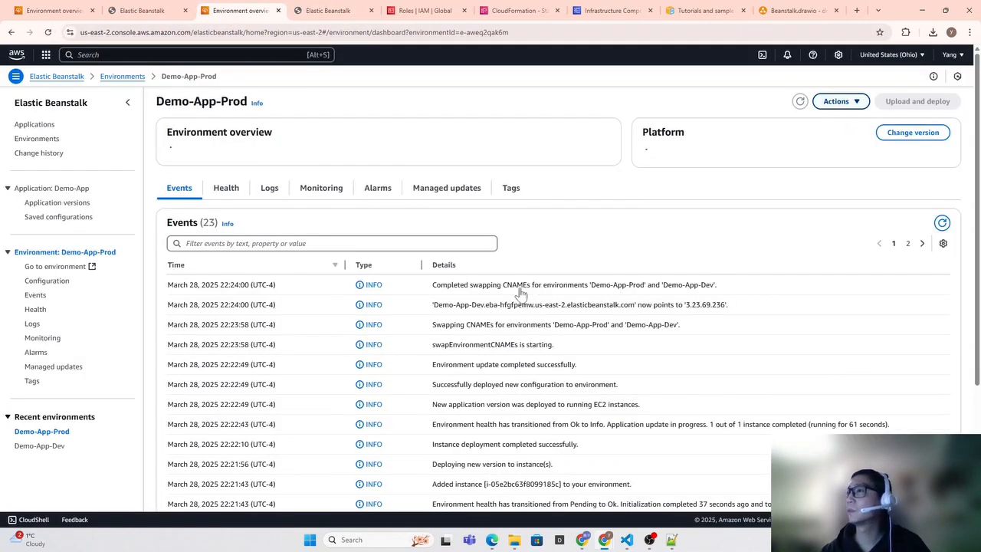
left_click(944, 280)
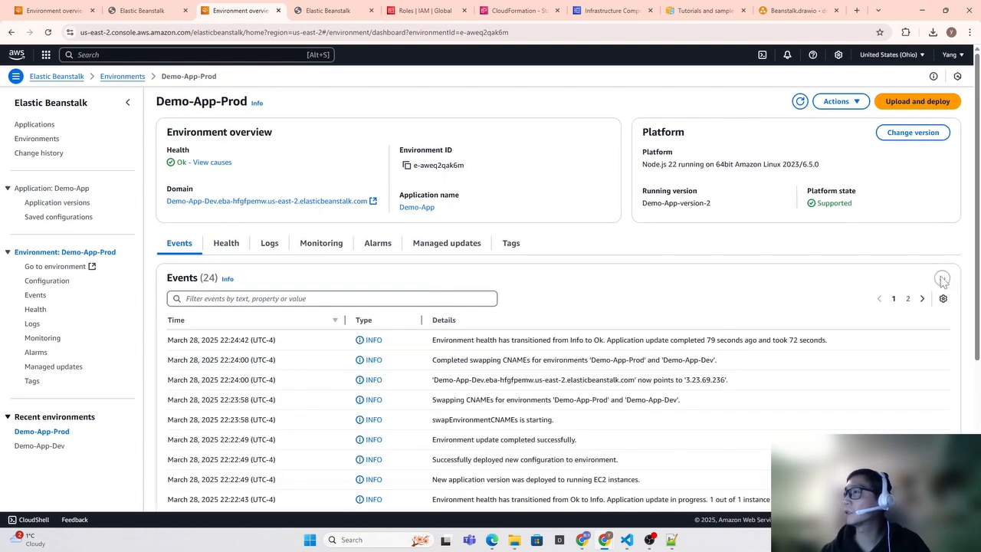
left_click(944, 280)
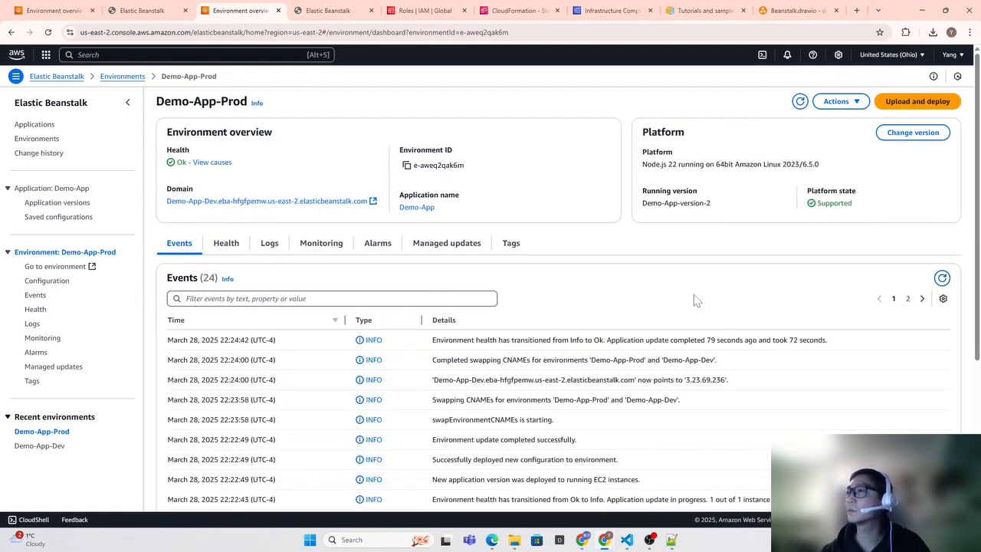
left_click_drag(471, 340, 552, 339)
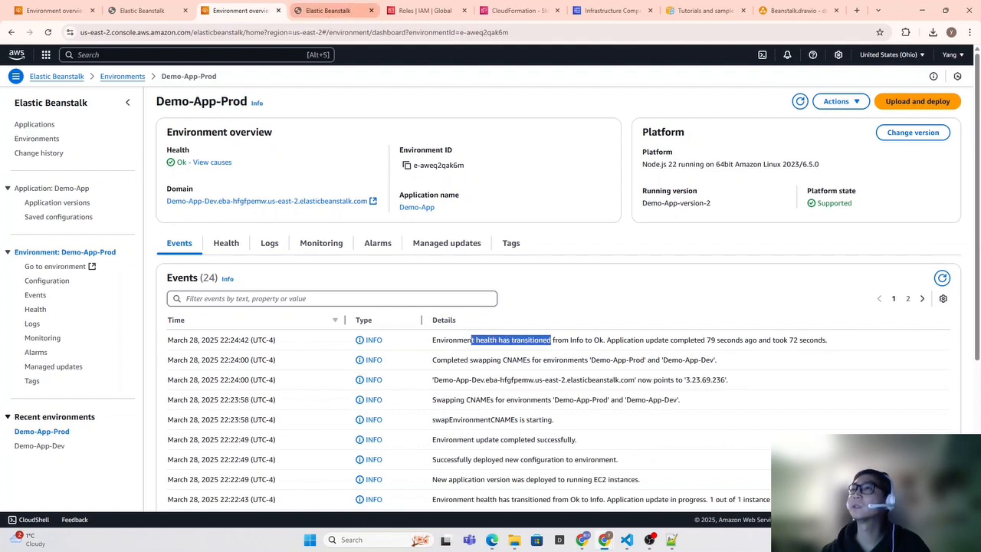
- Close both deployed page tabs, reopen the domain page from the Demo-App-Prod environment overview and reload it
left_click(371, 10)
left_click(184, 10)
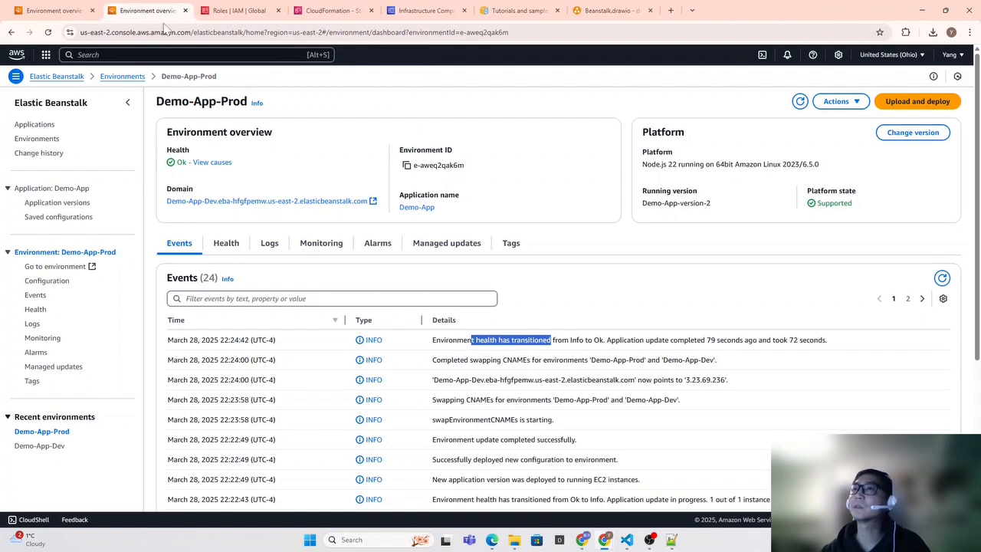
left_click(236, 201)
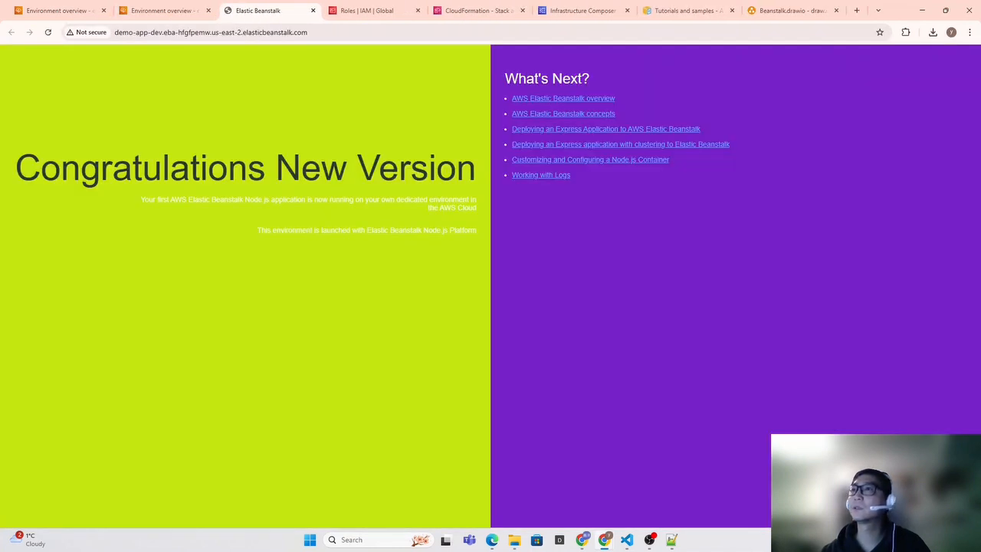
left_click(48, 32)
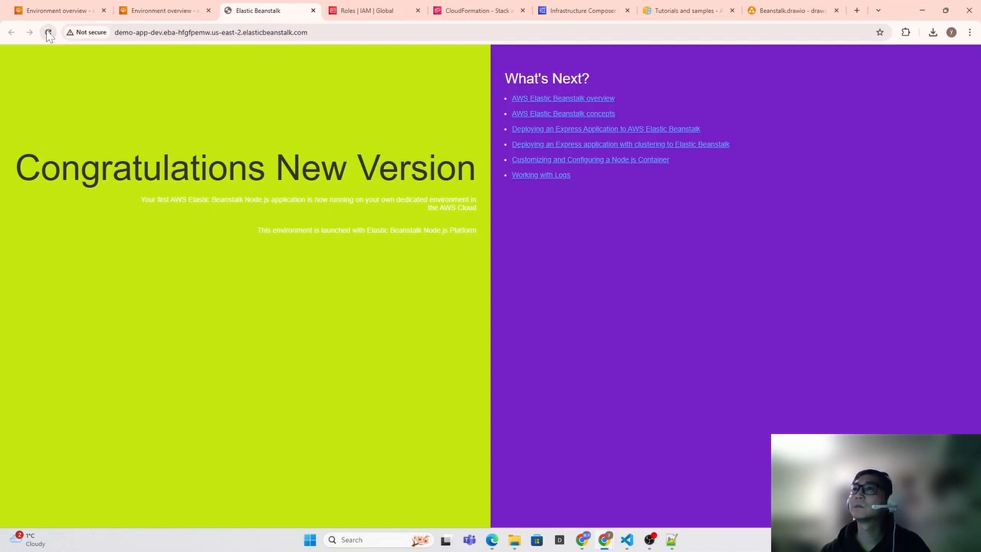
left_click(48, 33)
- Open the domain page from the Demo-App-Dev environment overview and return to the Demo-App-Prod overview
left_click(39, 9)
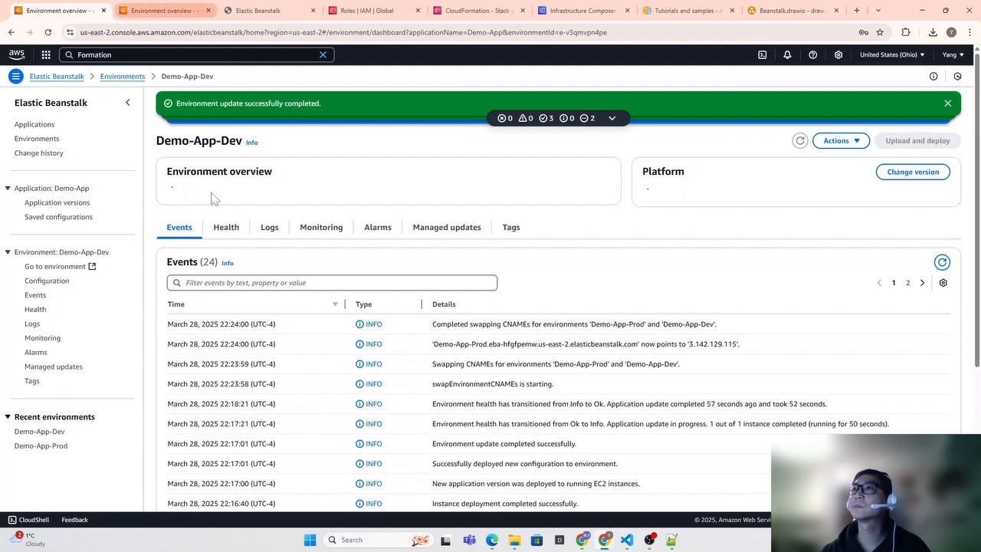
left_click(239, 242)
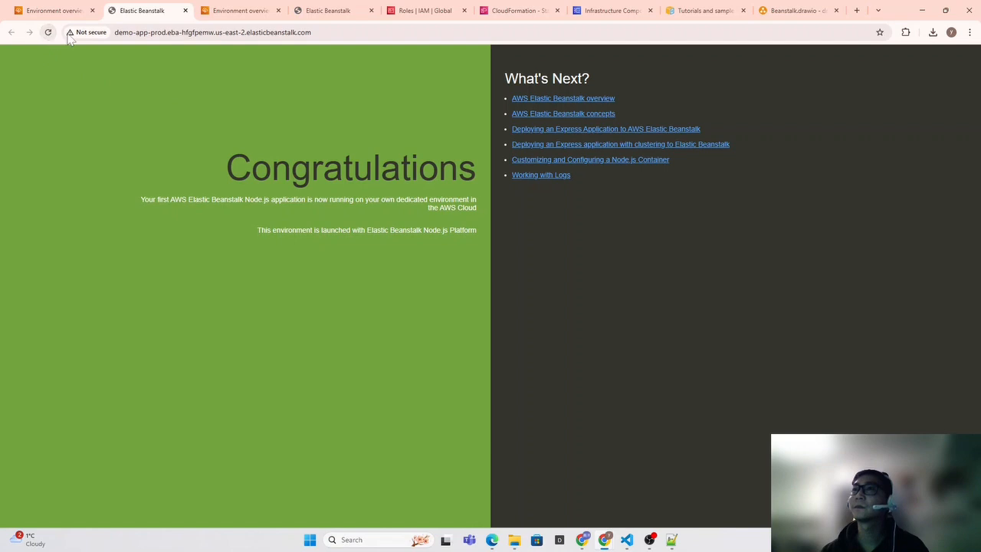
left_click(238, 10)
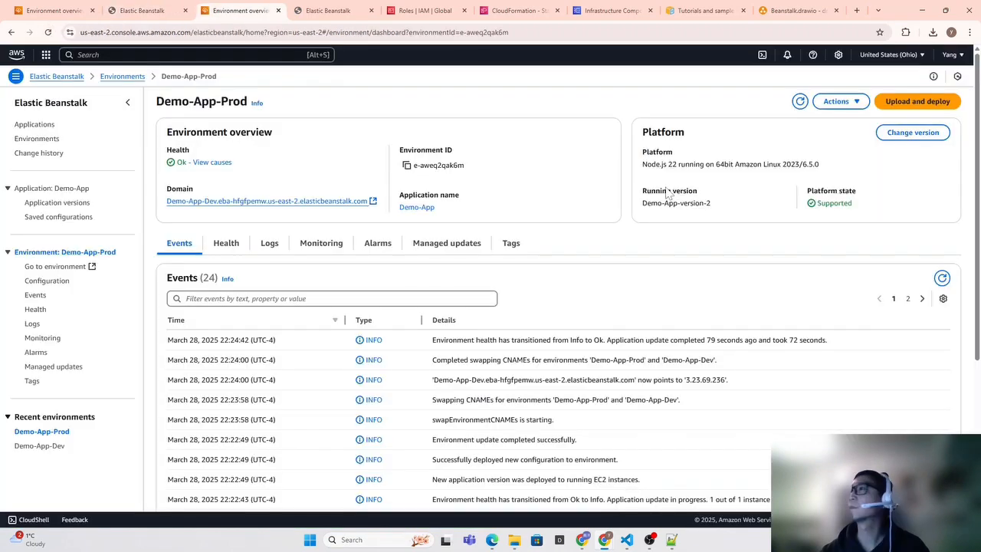
- Review the environment actions of Demo-App-Prod, and refresh the details and events of Demo-App-Prod and Demo-App-Dev
left_click(844, 107)
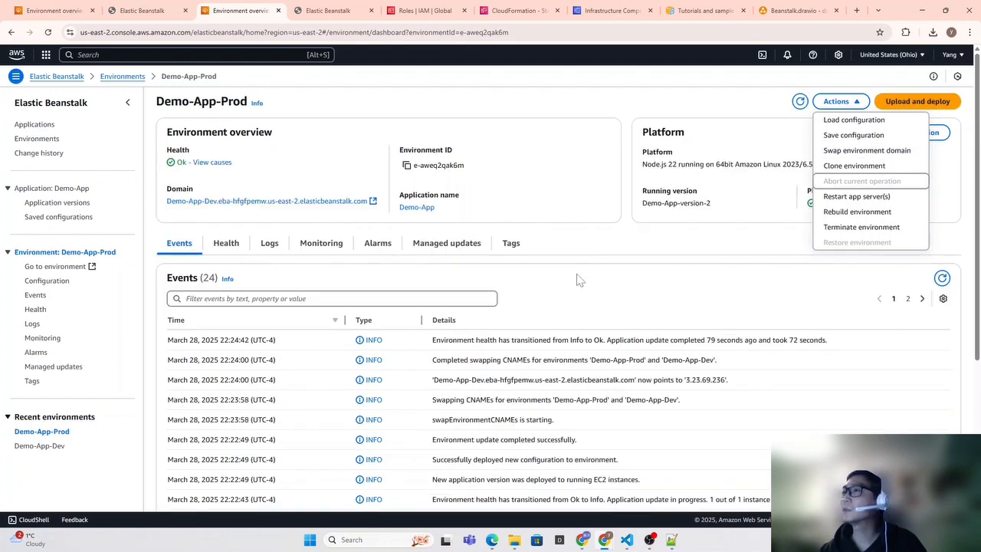
left_click(800, 101)
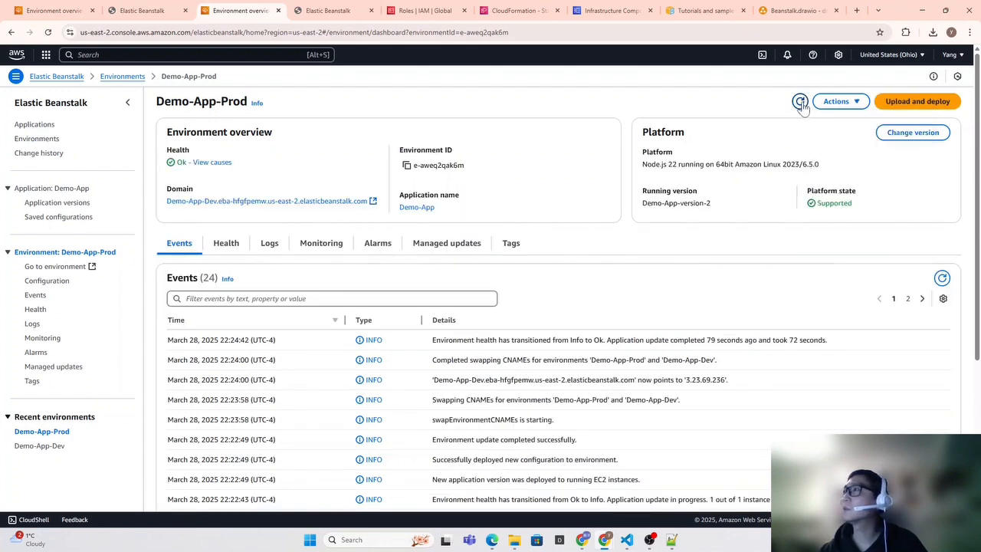
left_click(943, 278)
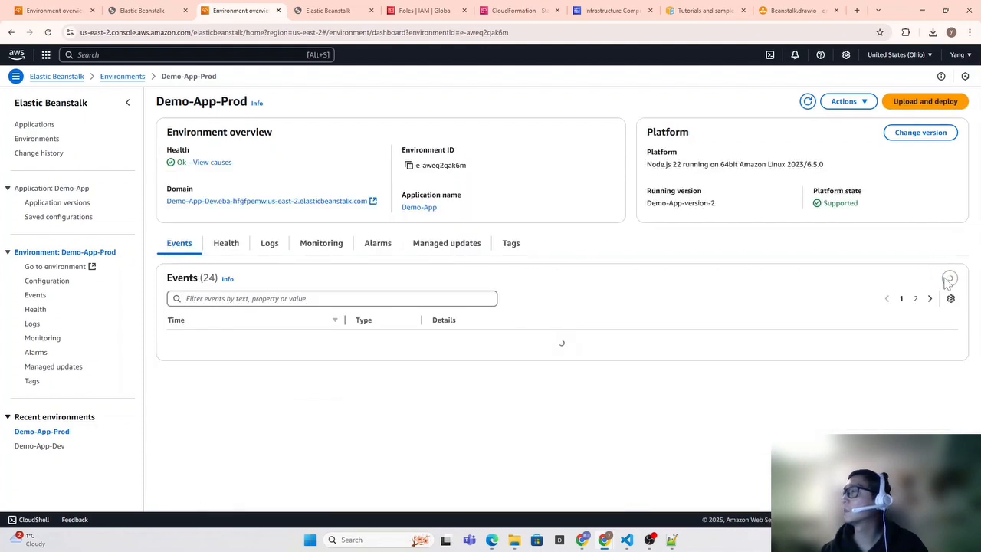
left_click(54, 11)
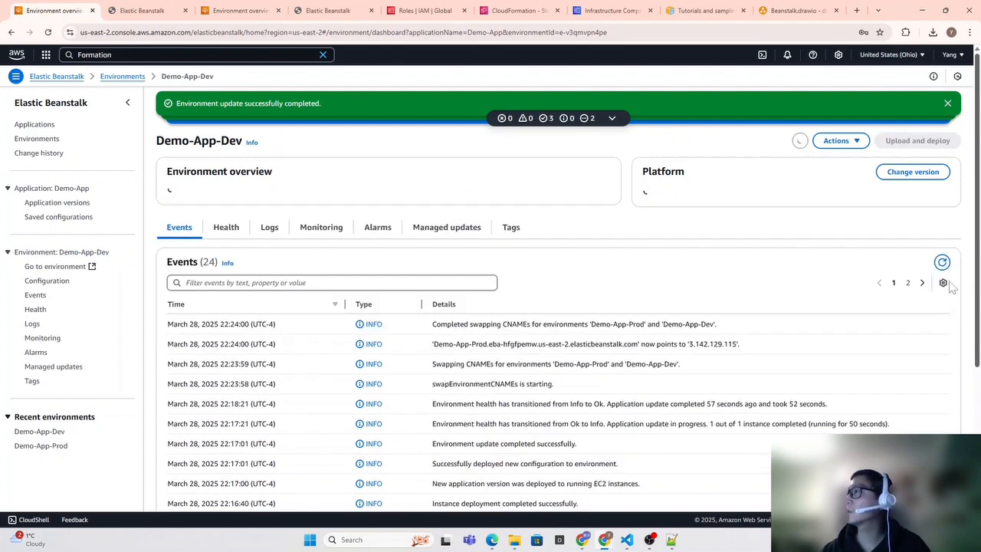
left_click(942, 322)
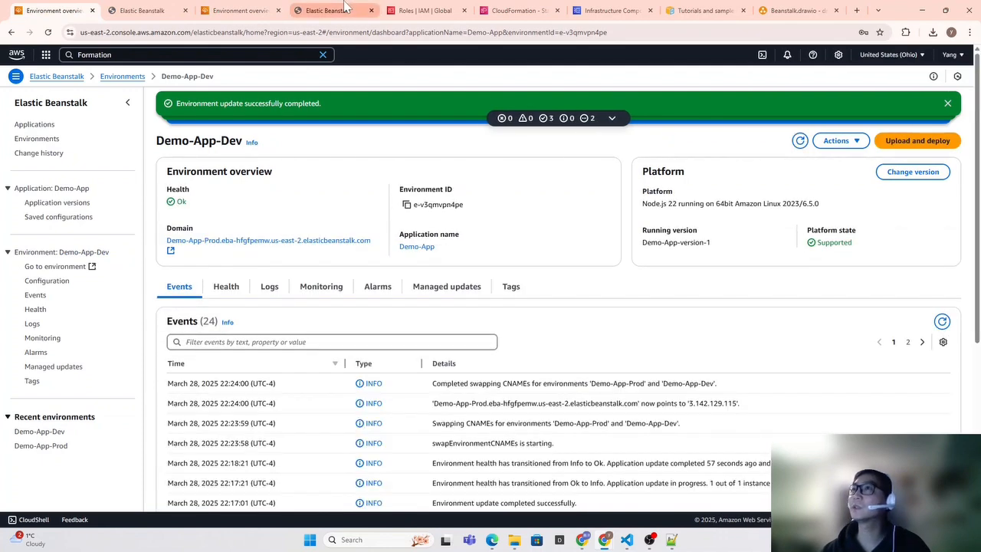
- Close the demo-app-dev domain page and open it again from the Demo-App-Prod environment overview
left_click(334, 11)
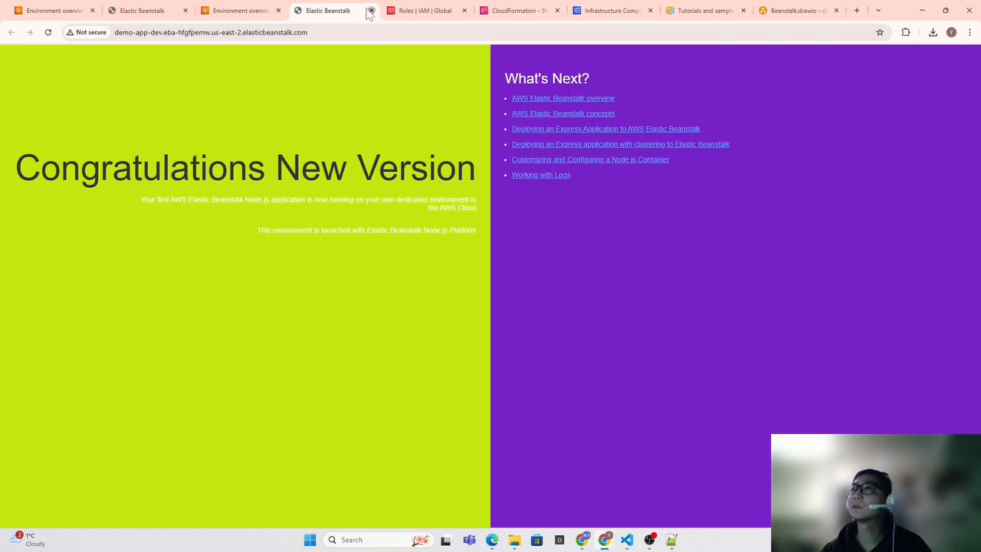
left_click(371, 10)
left_click(218, 8)
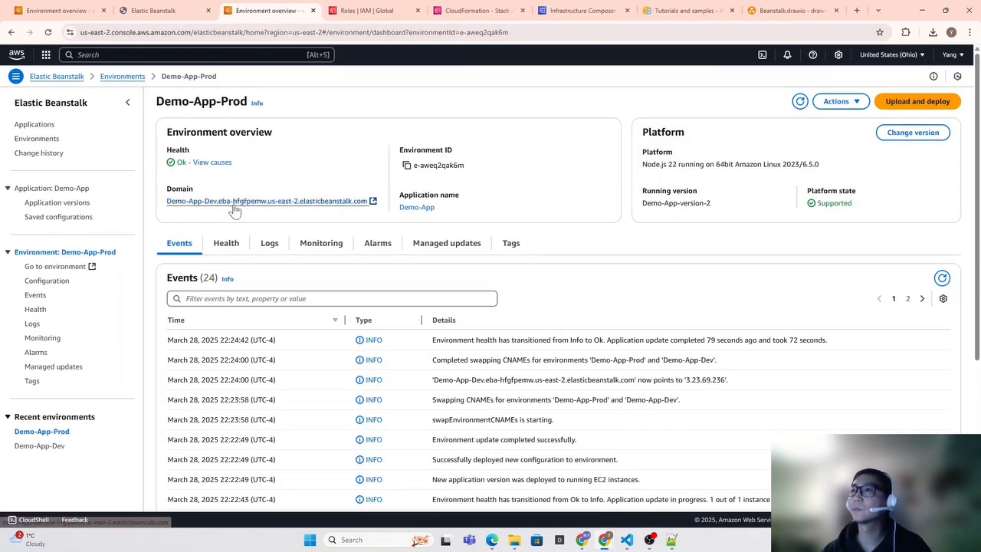
left_click(236, 203)
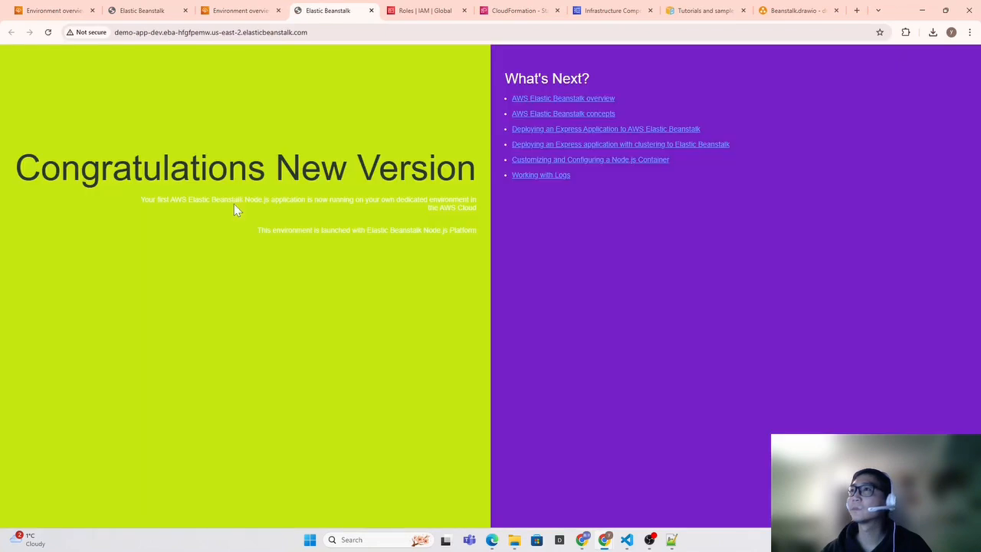
- Compare it with the demo-app-prod domain page, close the demo-app-dev page tab and return to the demo-app-prod page
left_click(144, 10)
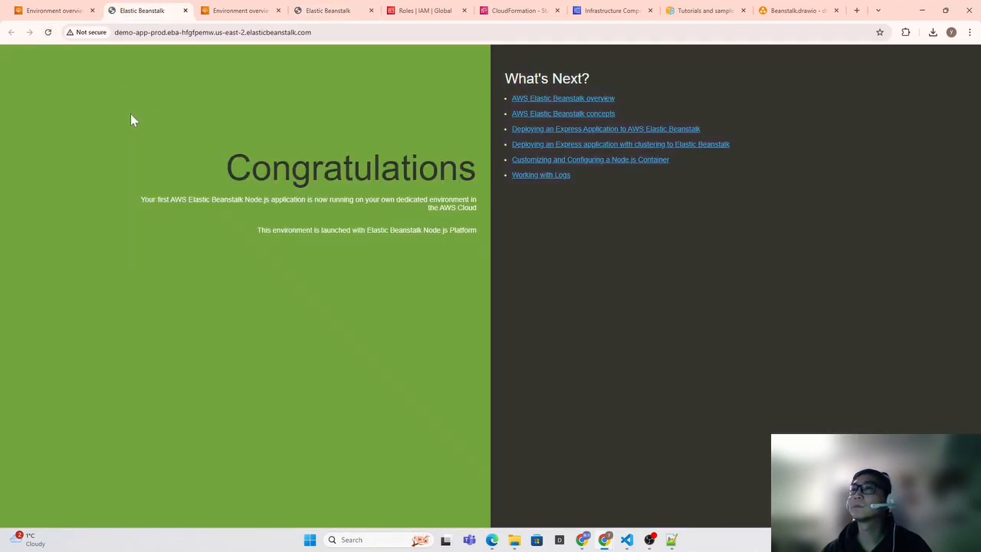
left_click(238, 10)
left_click(371, 12)
left_click(160, 10)
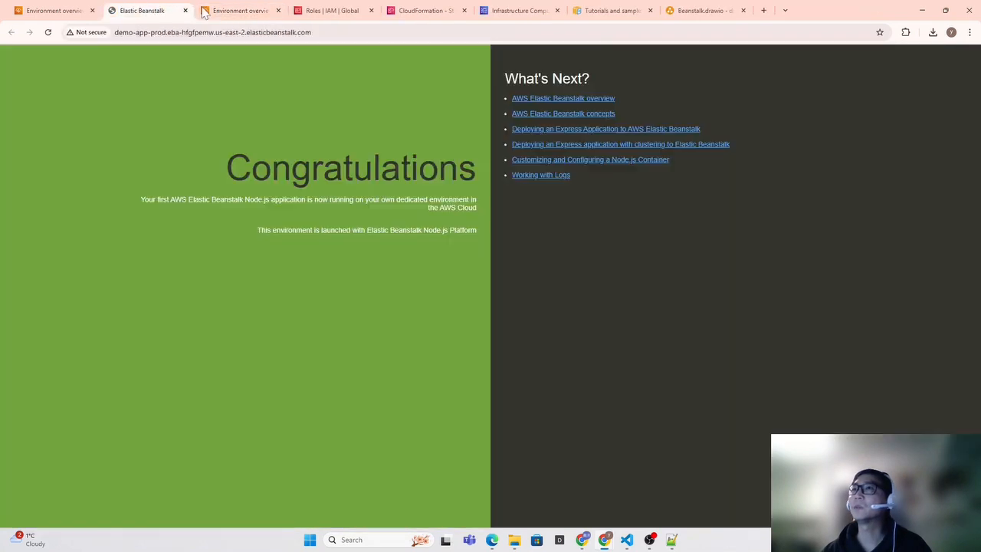
- Close the demo-app-prod page, review the environment actions of Demo-App-Prod, and check the page served at its current domain
left_click(186, 11)
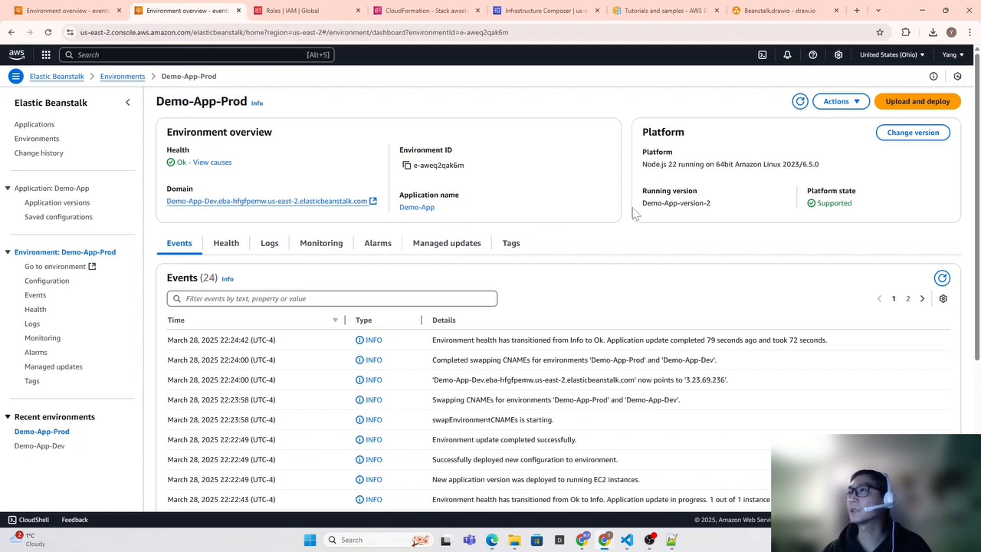
left_click(838, 101)
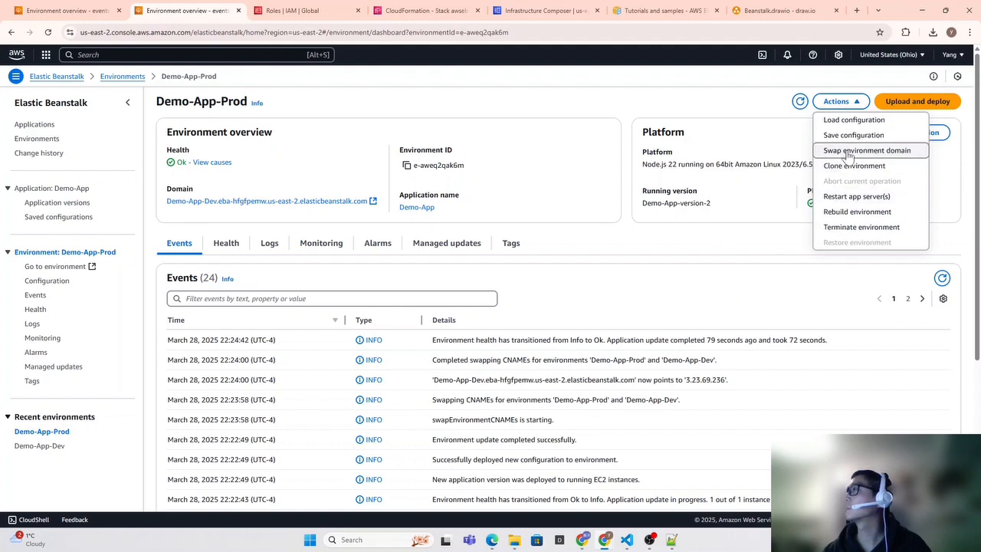
left_click(387, 136)
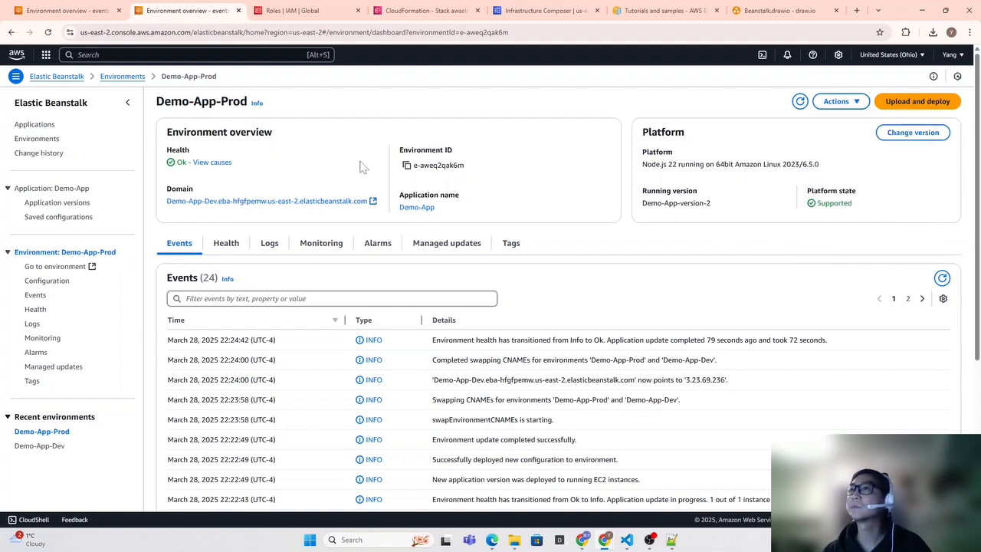
left_click(275, 204)
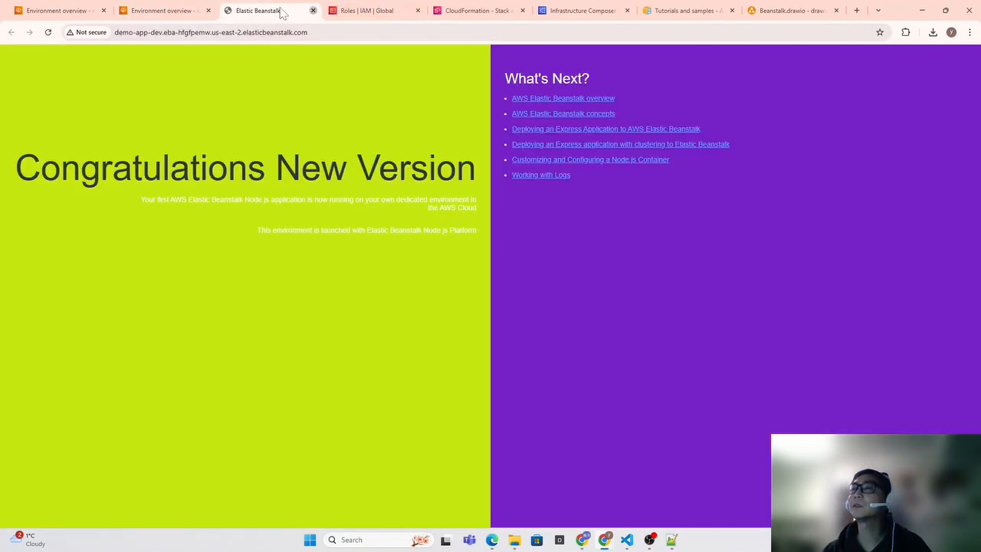
left_click(313, 11)
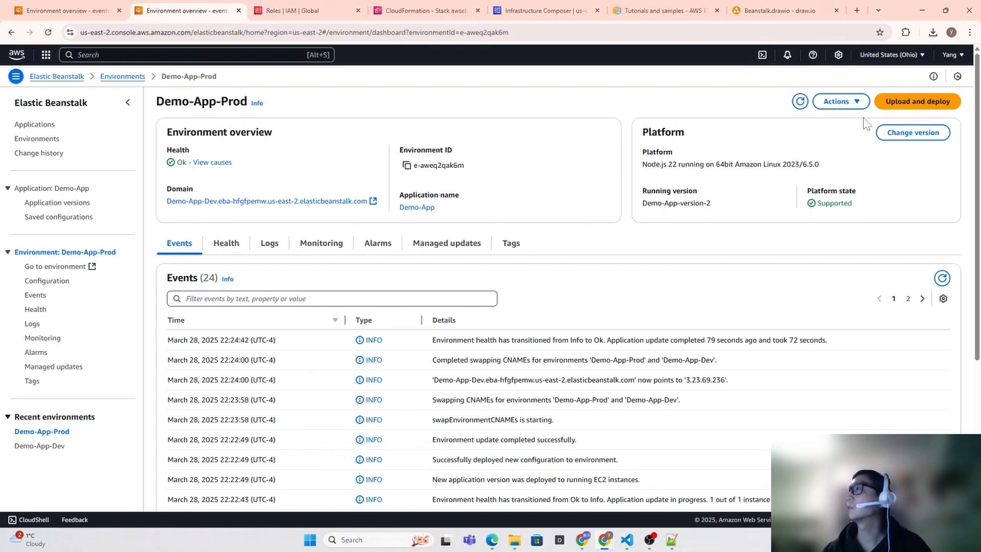
- Swap the environment domain of Demo-App-Prod with that of Demo-App-Dev
left_click(839, 101)
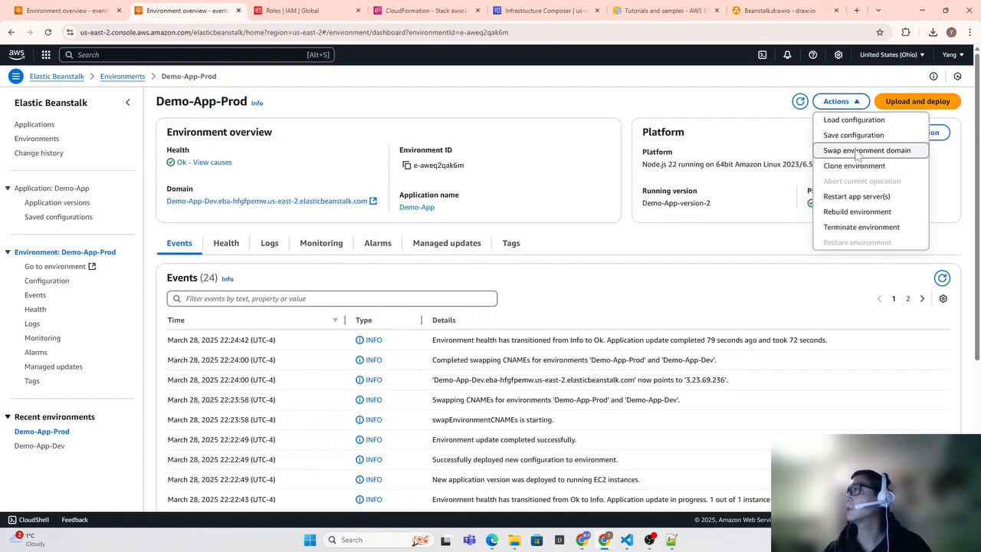
left_click(857, 154)
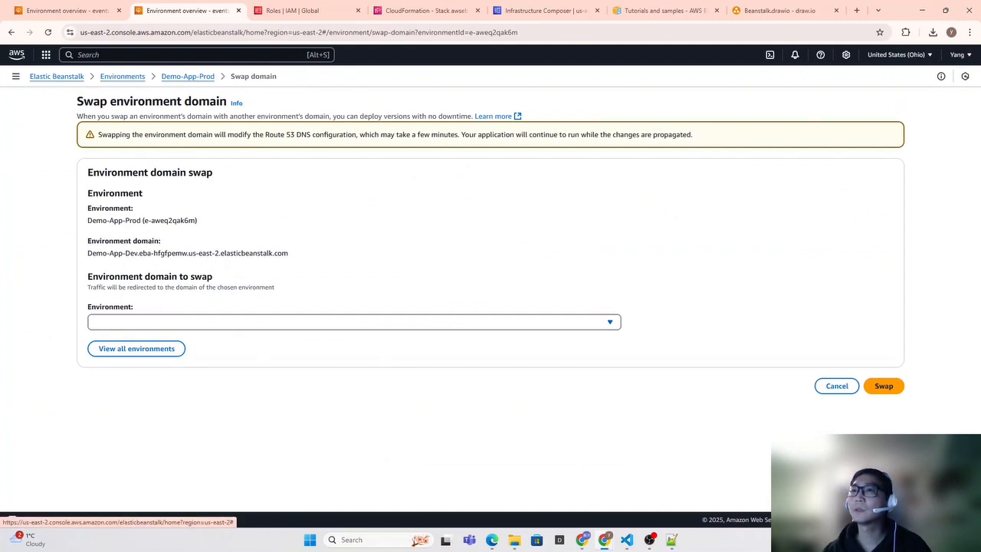
left_click(177, 325)
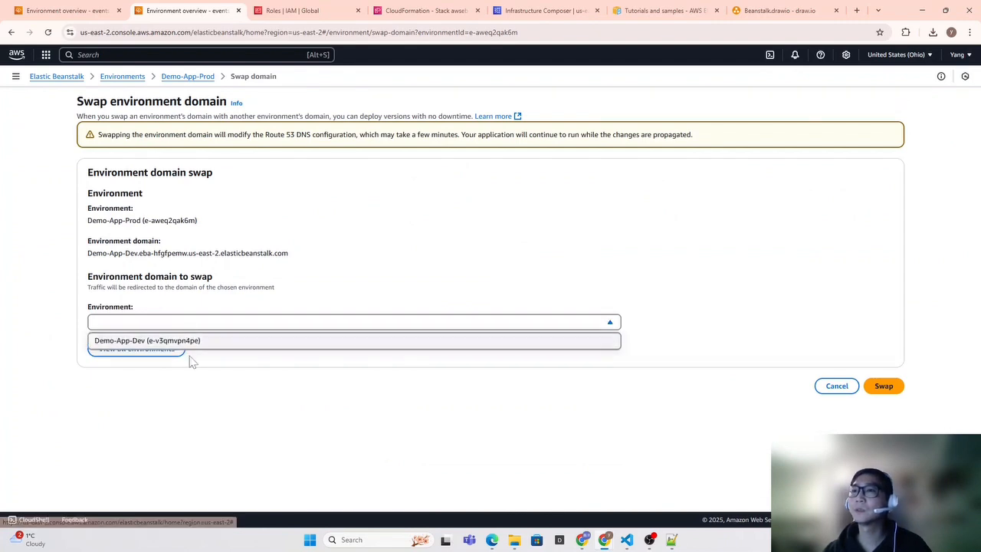
left_click(151, 342)
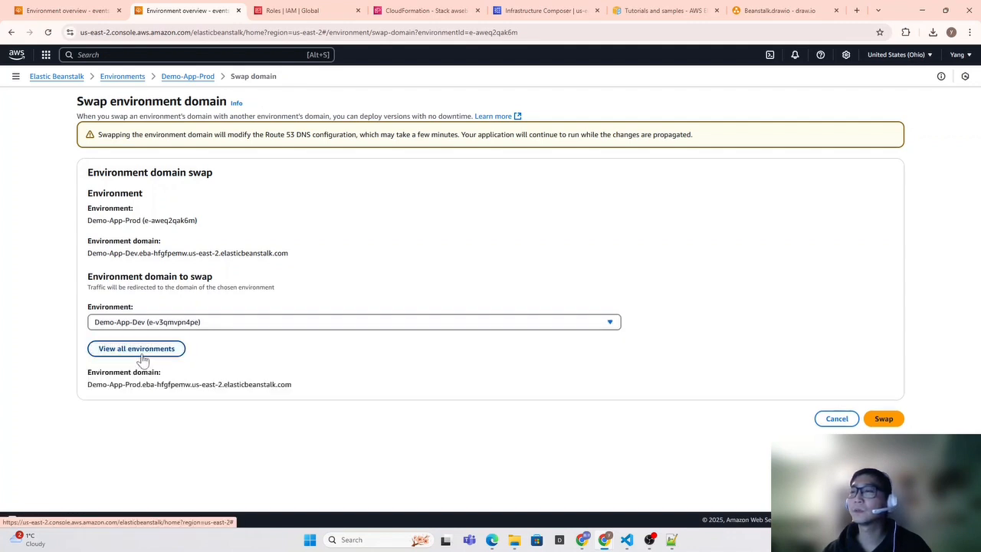
left_click(140, 359)
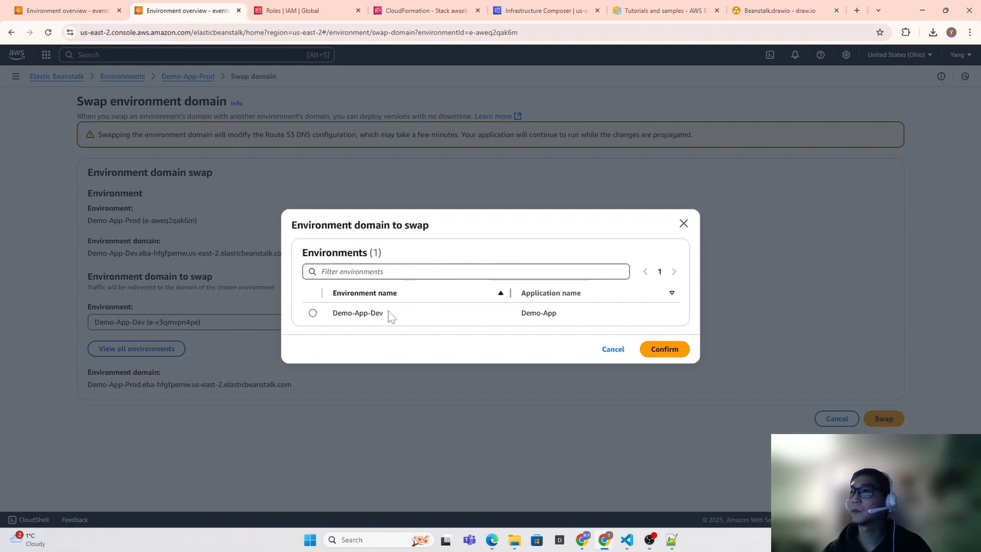
left_click(316, 317)
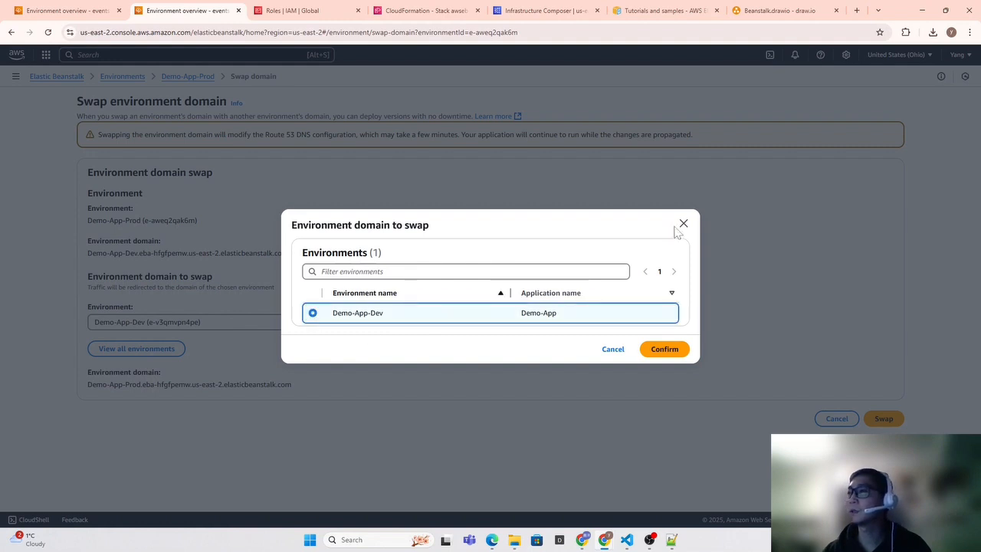
left_click(667, 349)
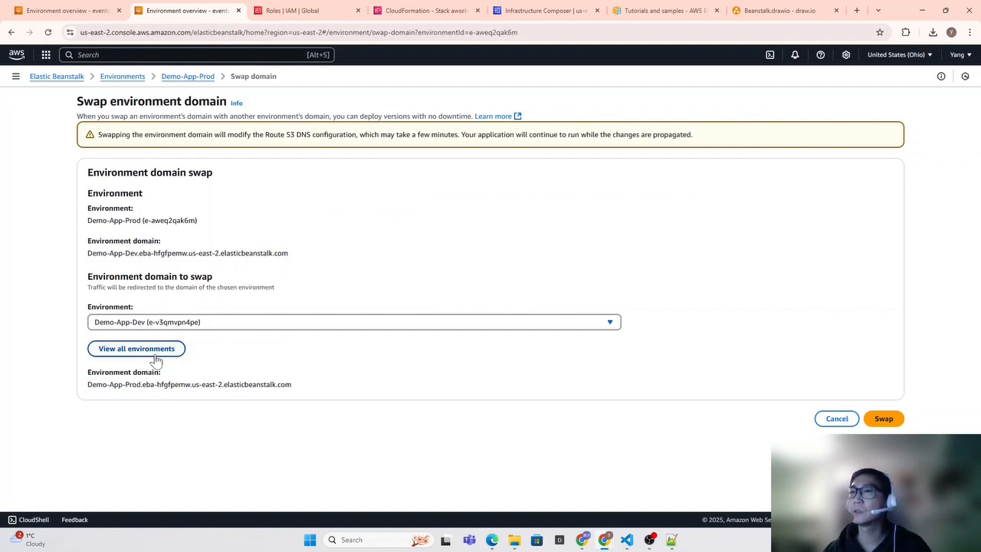
left_click(886, 419)
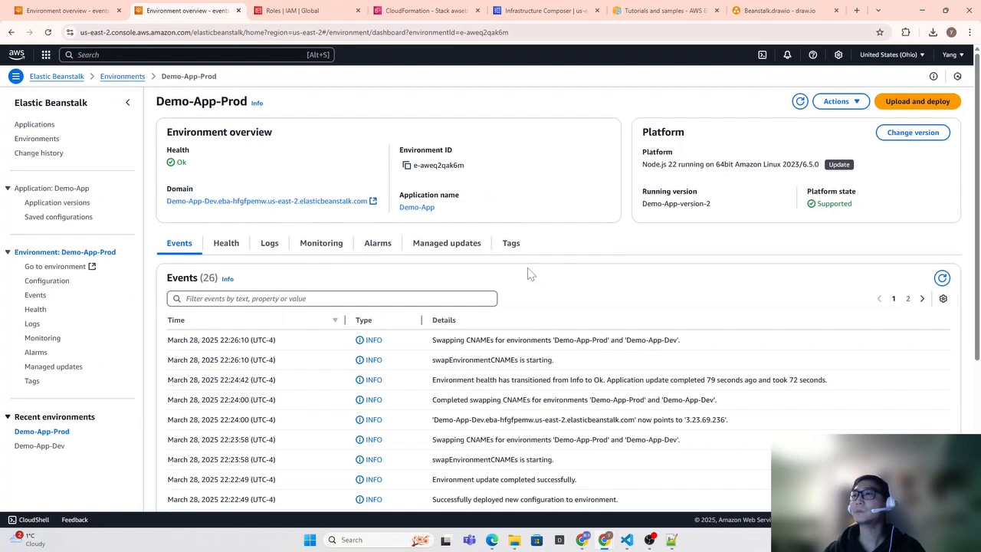
- Refresh the details and events of Demo-App-Prod and open its domain page from the environment overview
left_click(800, 102)
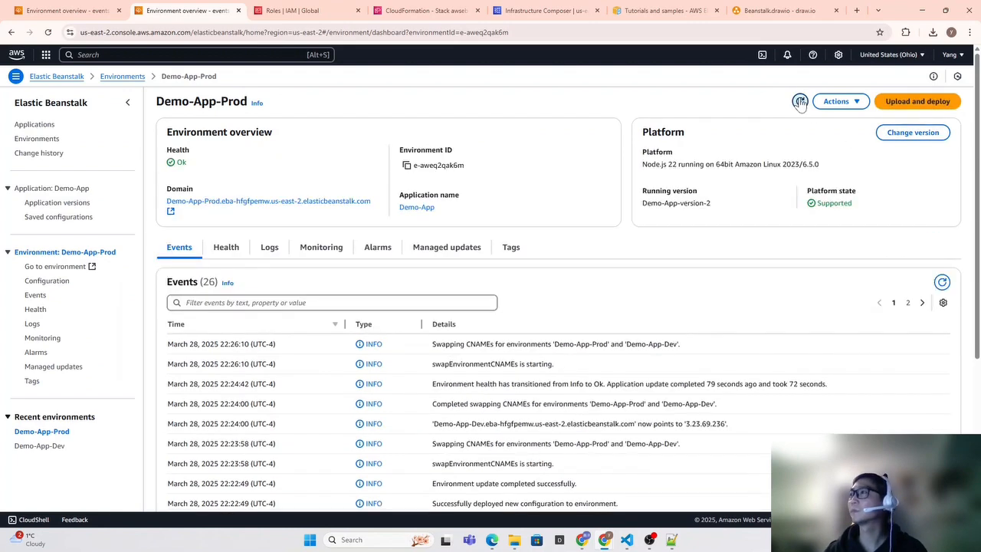
left_click(942, 282)
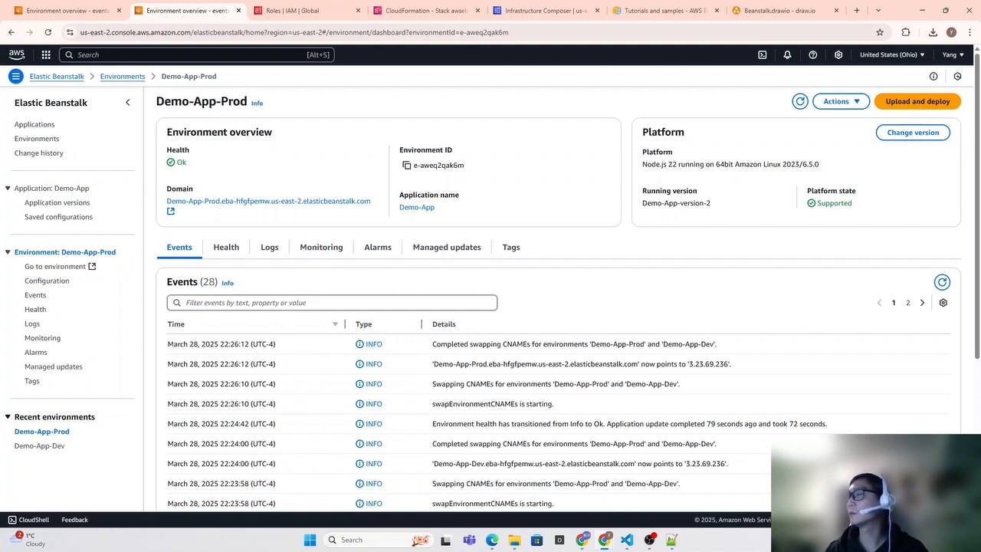
left_click(942, 282)
left_click(263, 204)
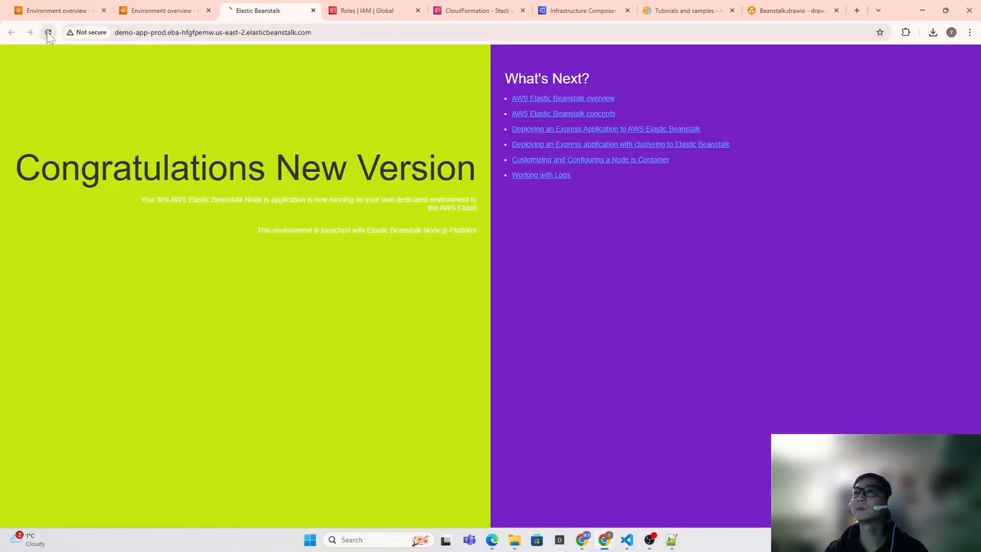
- Refresh the events and details of Demo-App-Dev and open its domain page from the environment overview
left_click(61, 11)
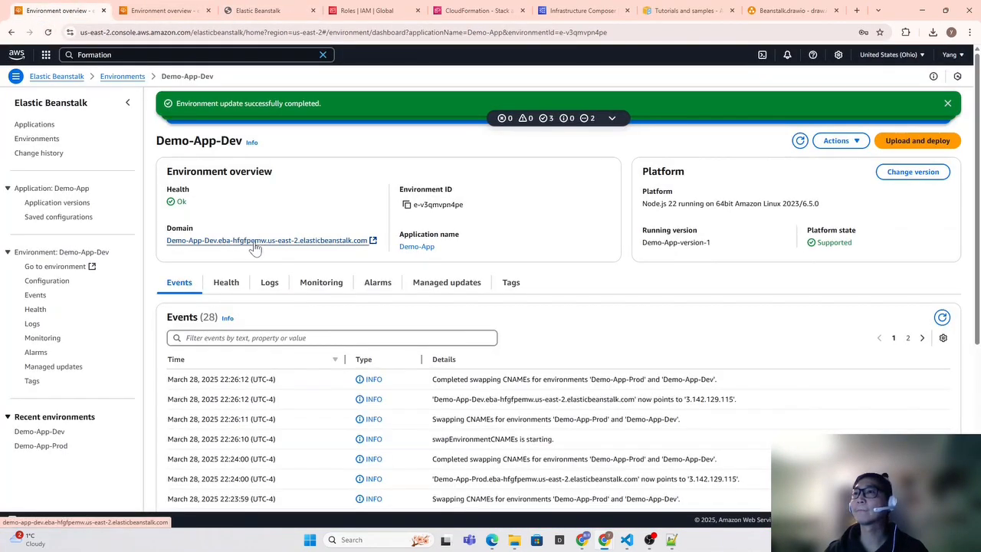
left_click(942, 318)
left_click(801, 142)
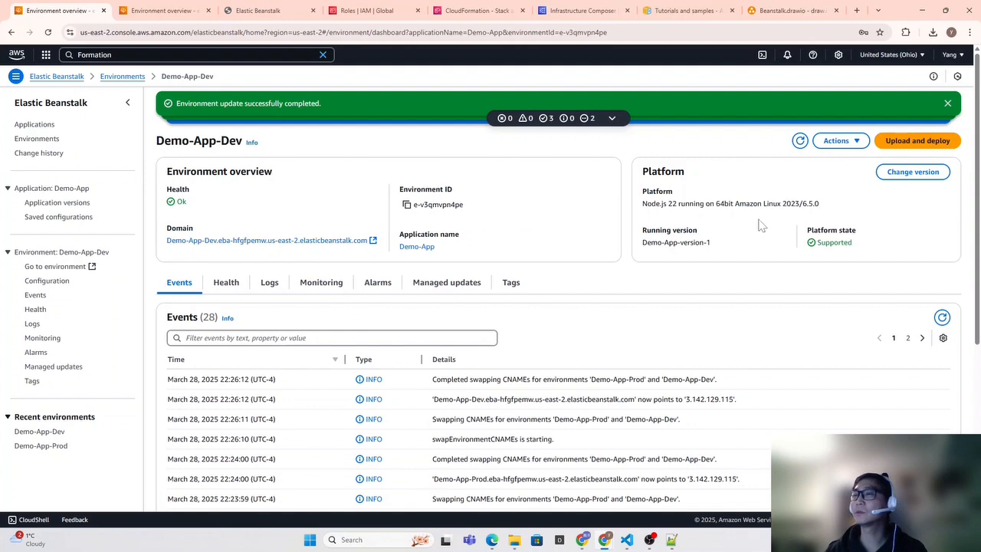
left_click(237, 243)
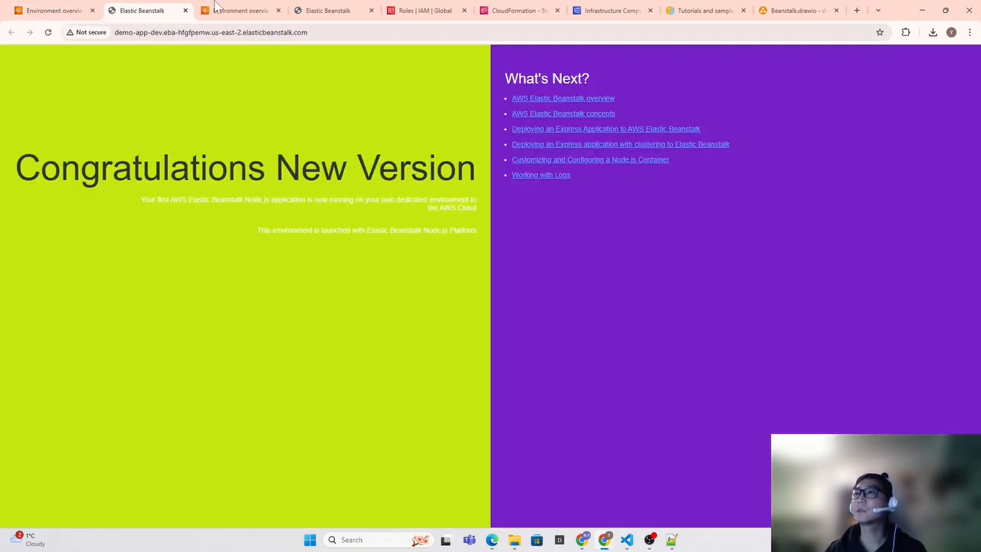
- Close and reopen the demo-app-prod domain page, compare it with the demo-app-dev page, and return to the Demo-App-Prod overview
left_click(336, 10)
left_click(371, 10)
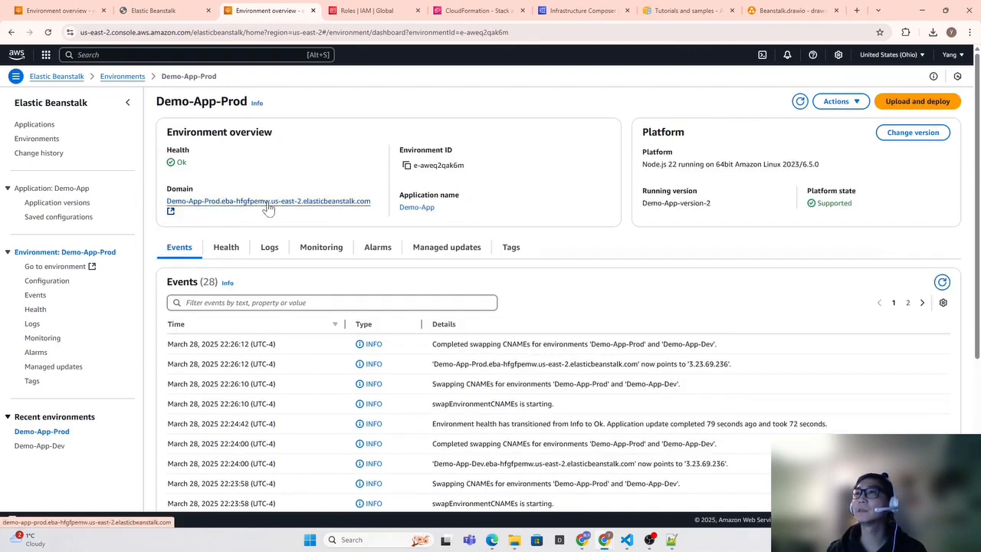
left_click(262, 202)
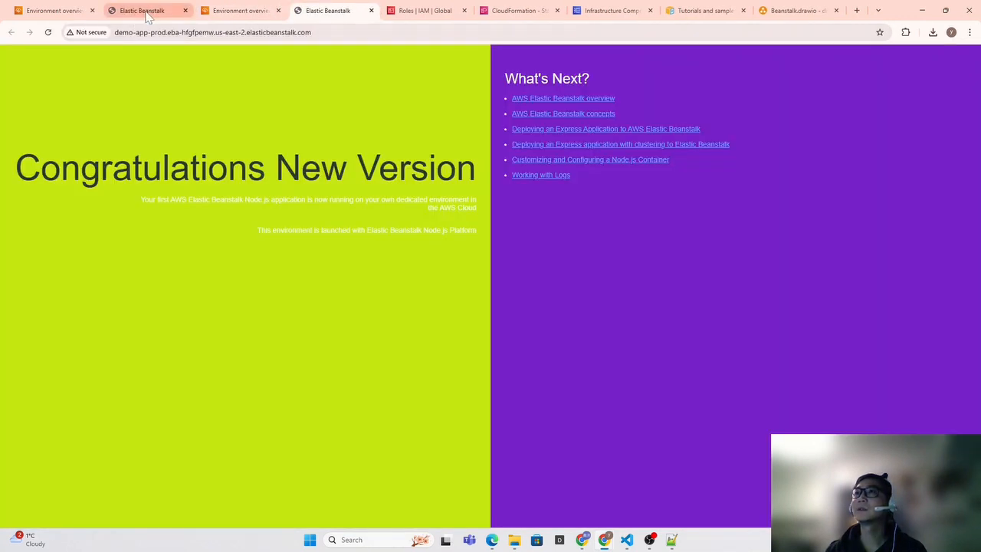
left_click(145, 11)
left_click(313, 11)
left_click(253, 11)
left_click(329, 11)
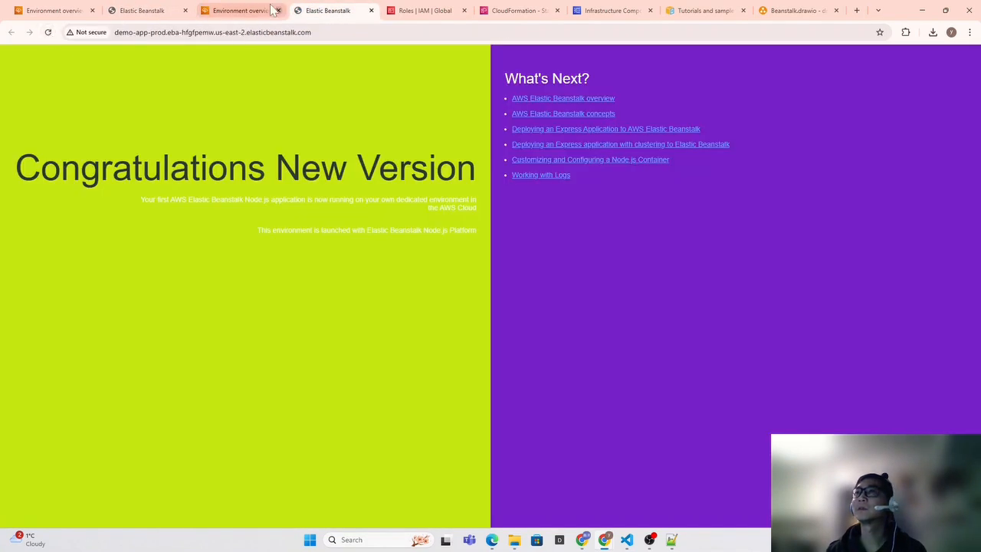
left_click(239, 10)
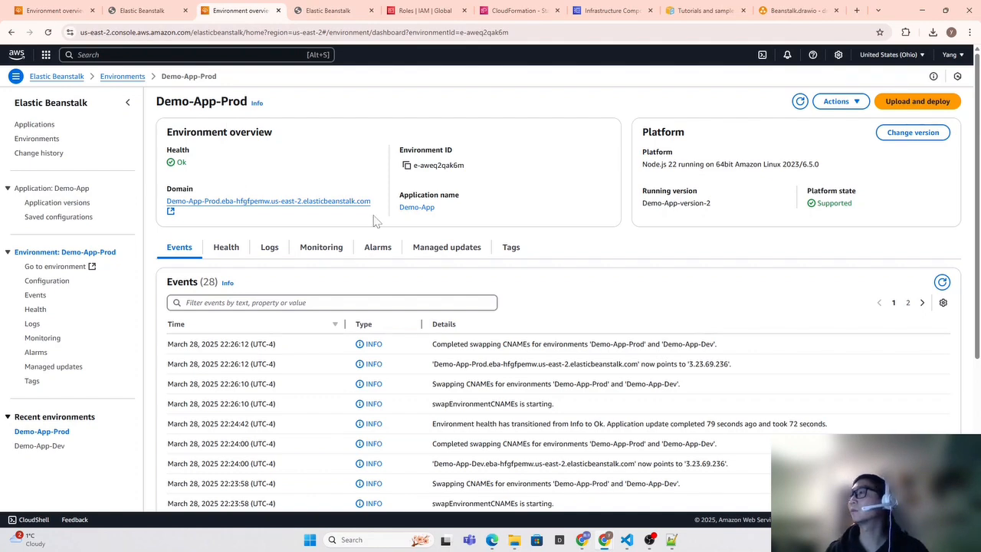
- Check the Demo-App-Dev overview, refresh the Demo-App-Prod details and open another copy of the demo-app-prod domain page
left_click(61, 10)
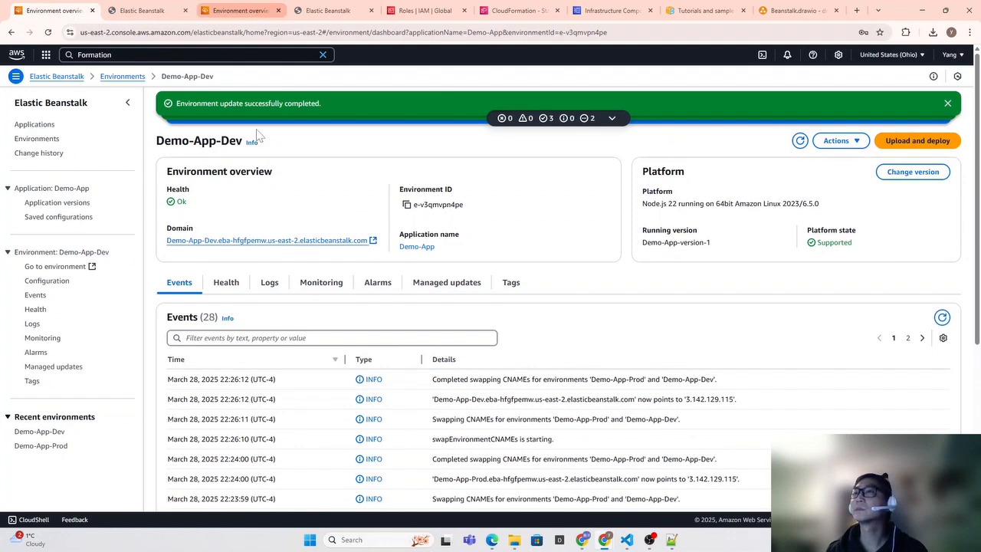
left_click(241, 11)
left_click(799, 103)
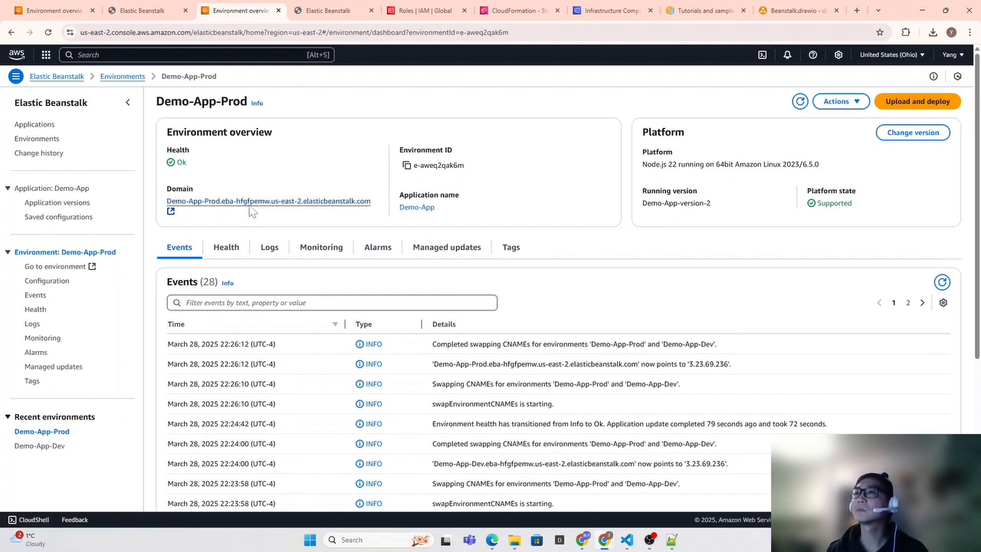
left_click(249, 206)
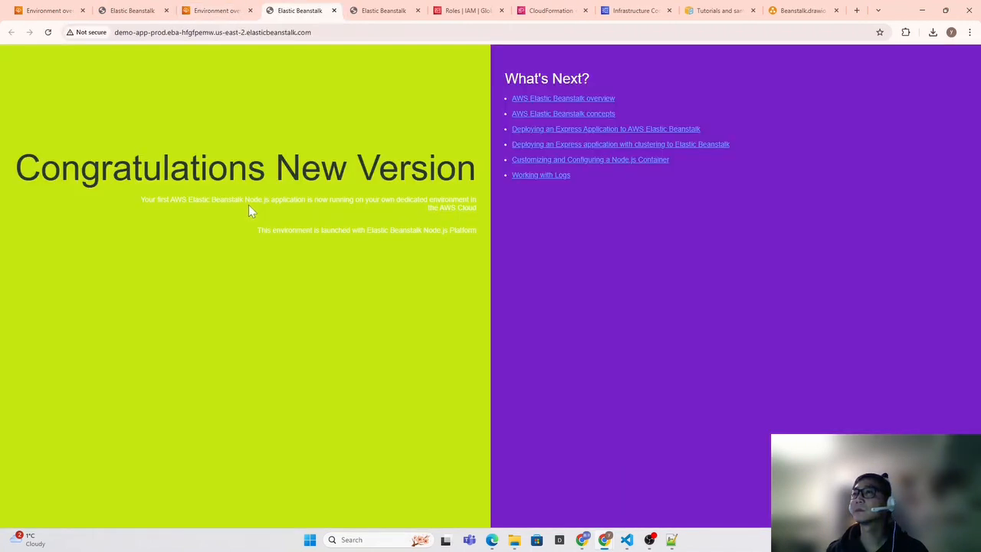
- Close all open domain page tabs and reopen the demo-app-prod and demo-app-dev pages from their environment overviews
left_click(131, 10)
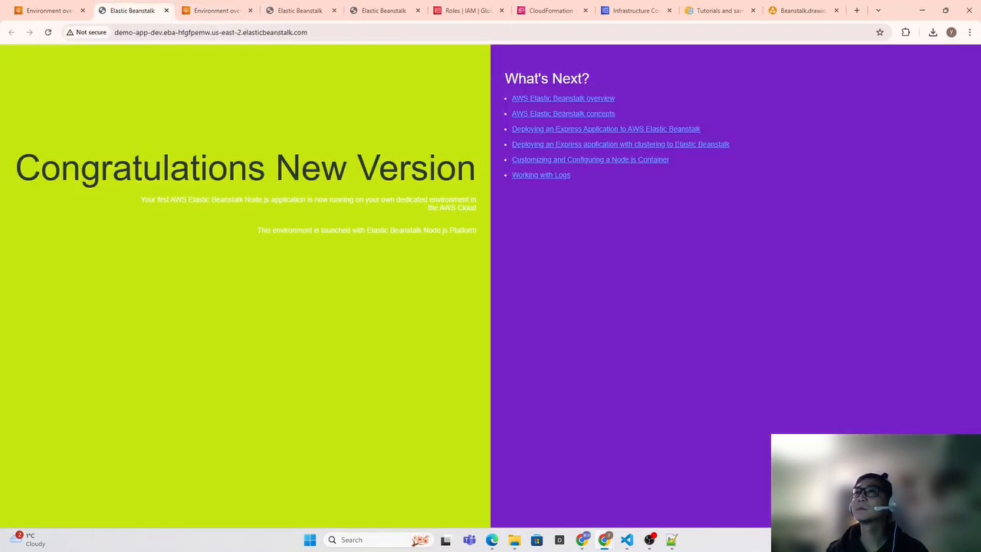
left_click(166, 10)
left_click(250, 10)
left_click(263, 10)
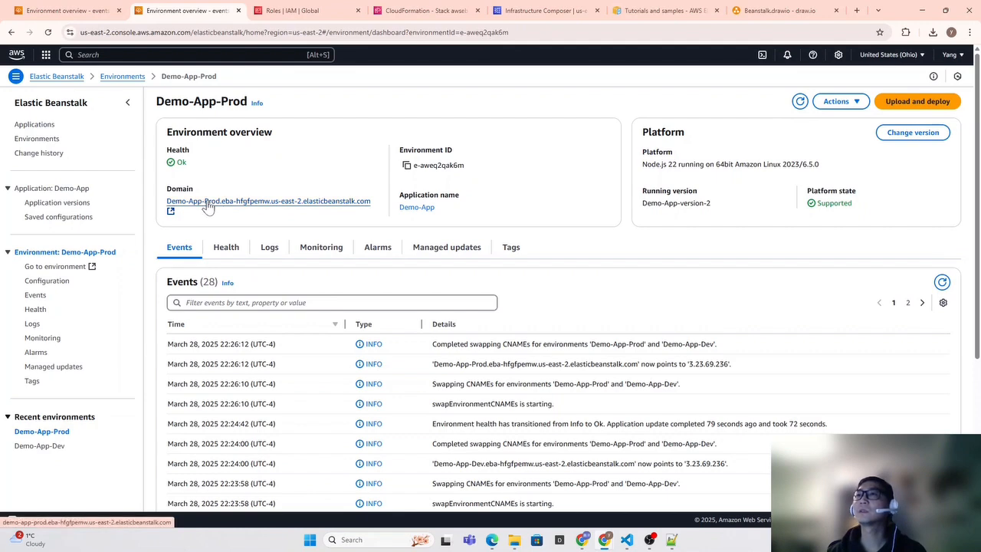
left_click(207, 202)
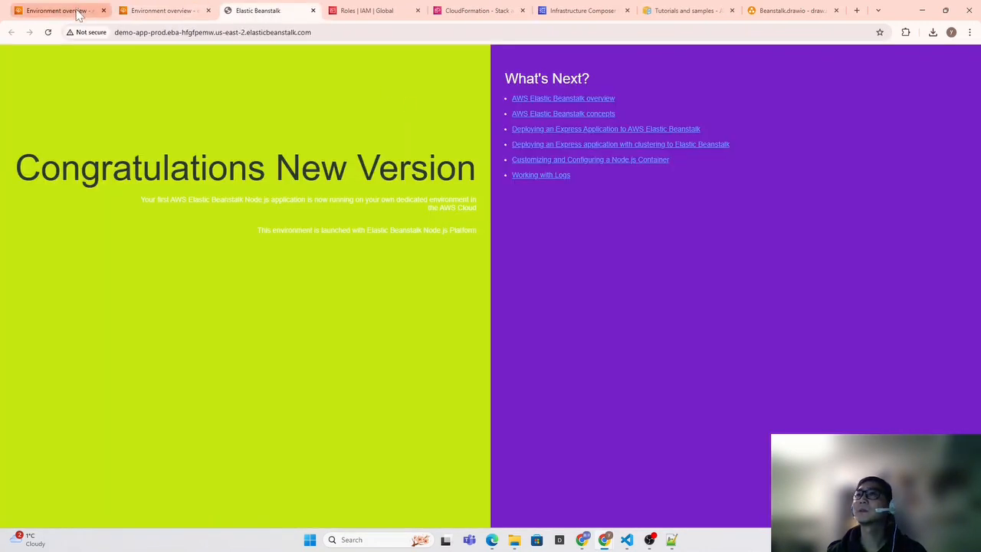
left_click(79, 16)
left_click(218, 241)
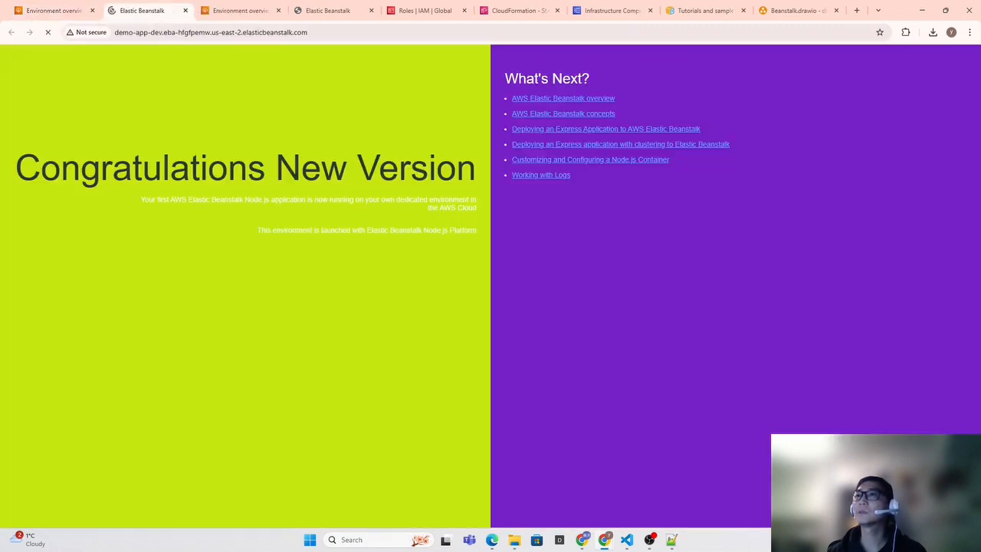
- Compare the domains and running versions in the Demo-App-Prod and Demo-App-Dev overviews, and refresh the Demo-App-Dev events
left_click(238, 10)
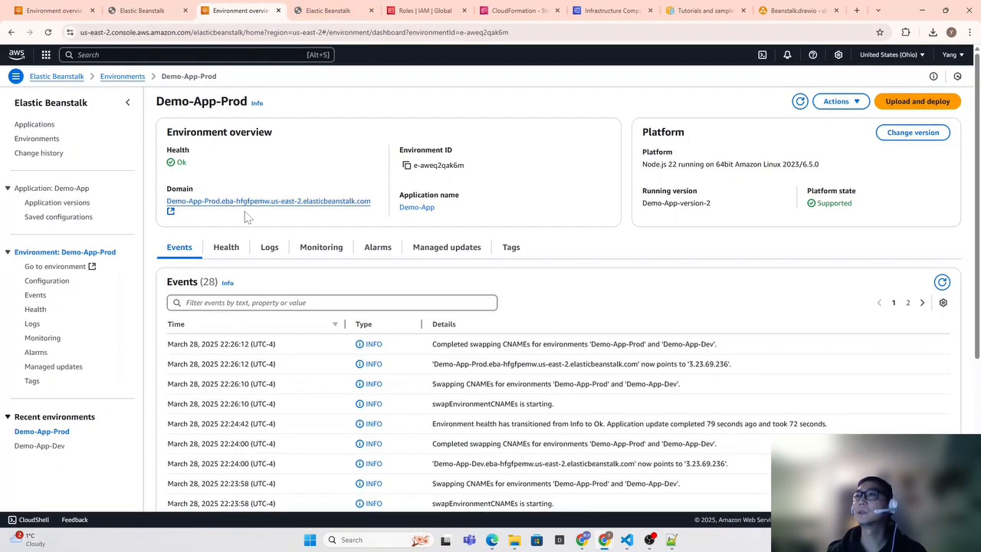
left_click(52, 10)
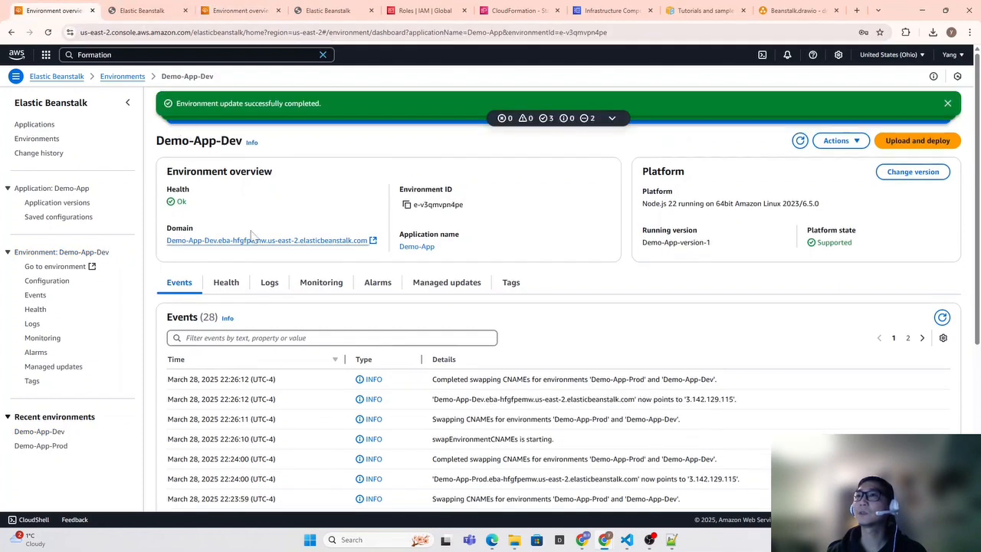
left_click(232, 11)
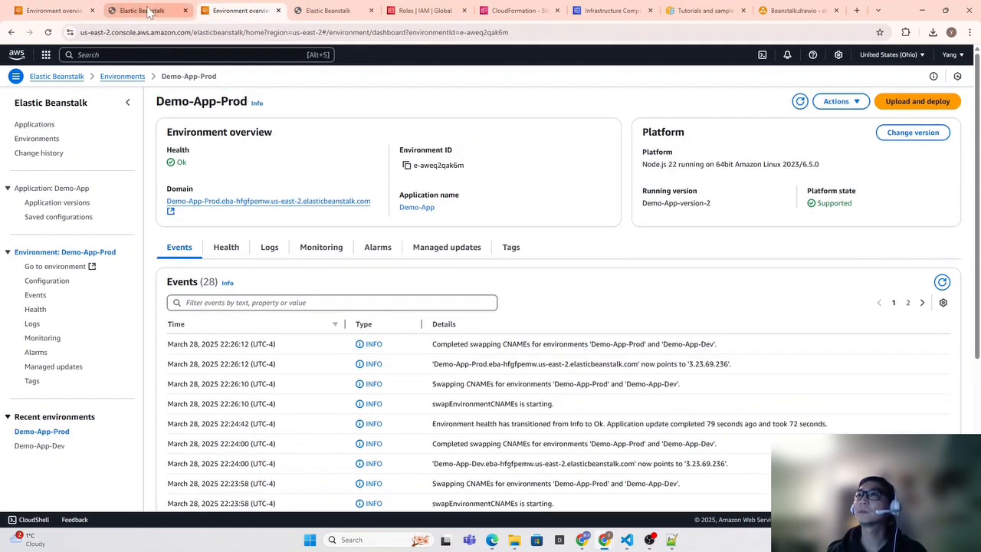
left_click(149, 12)
left_click(52, 11)
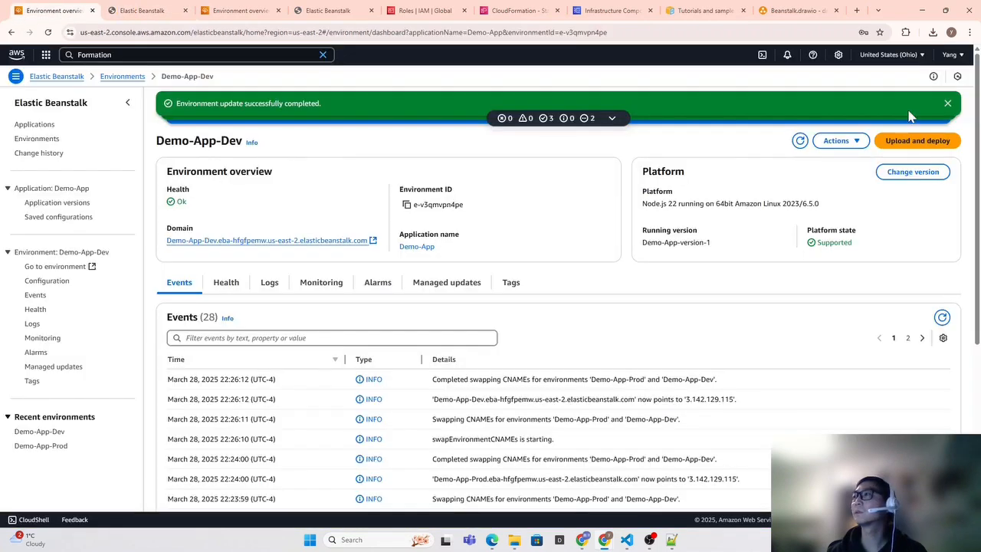
left_click(942, 317)
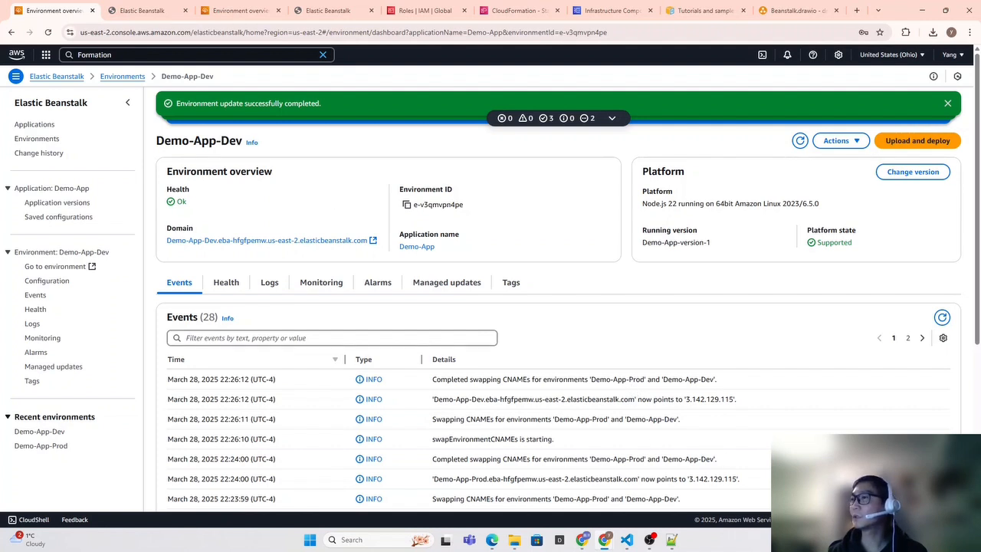
- Compare the Demo-App-Prod and Demo-App-Dev overviews with the page served at the demo-app-dev domain
left_click(239, 10)
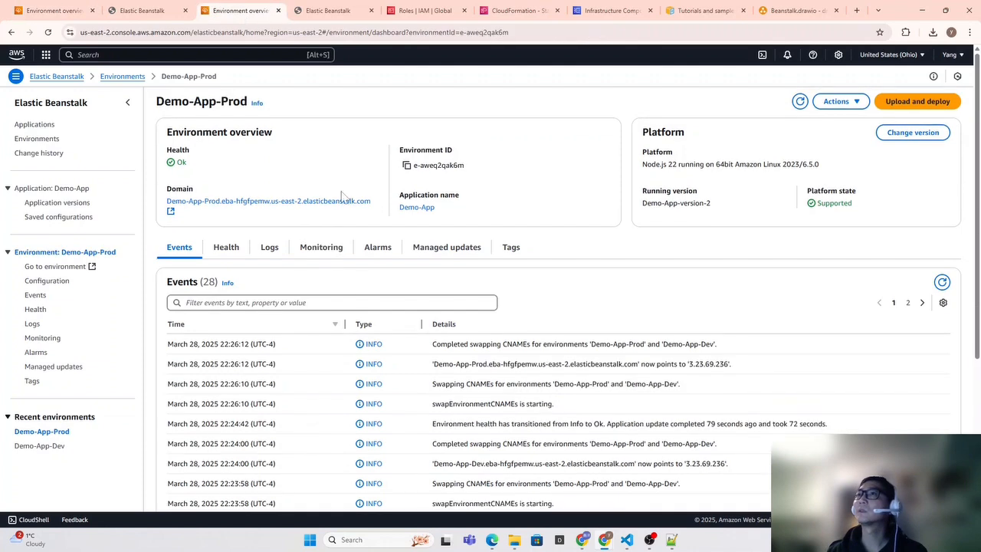
key("ctrl+1")
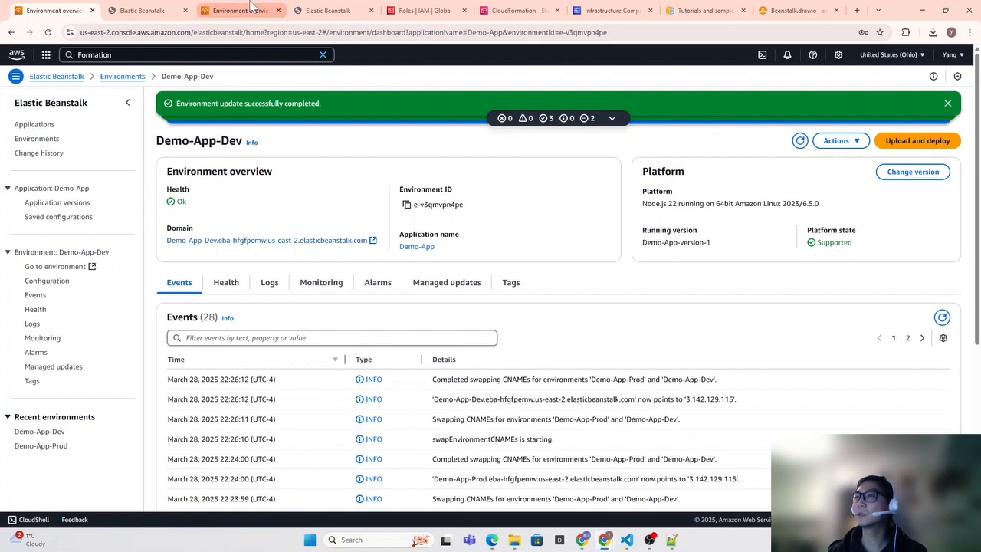
left_click(142, 12)
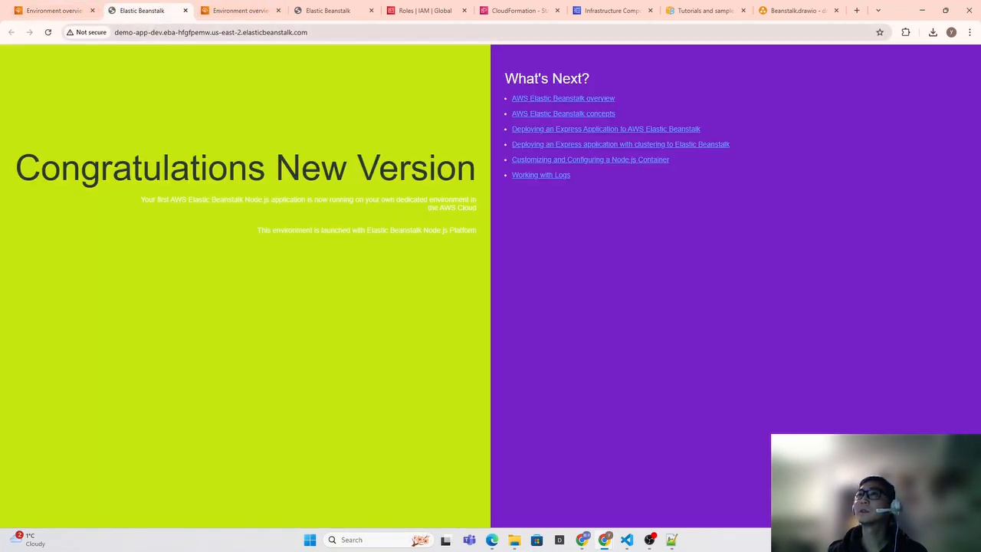
left_click(254, 9)
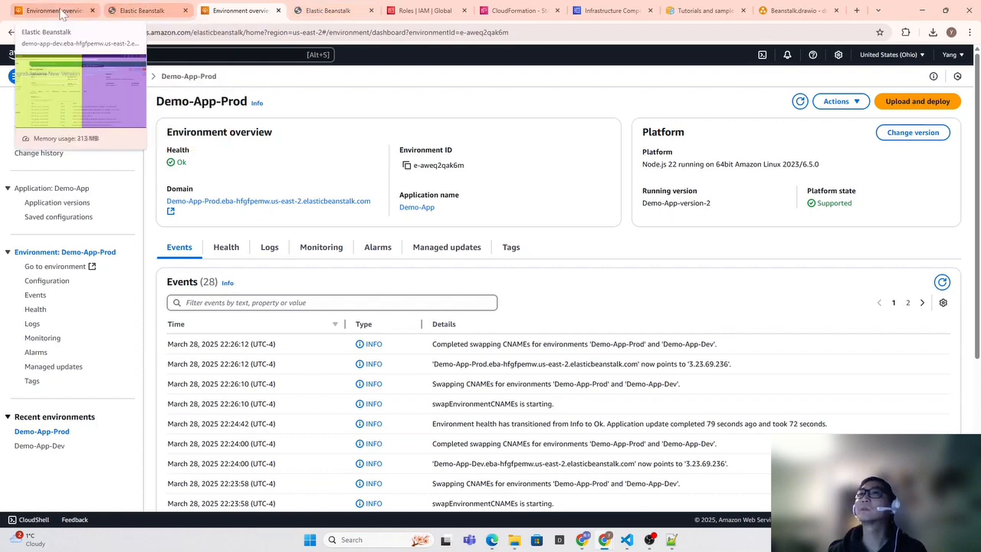
left_click(52, 10)
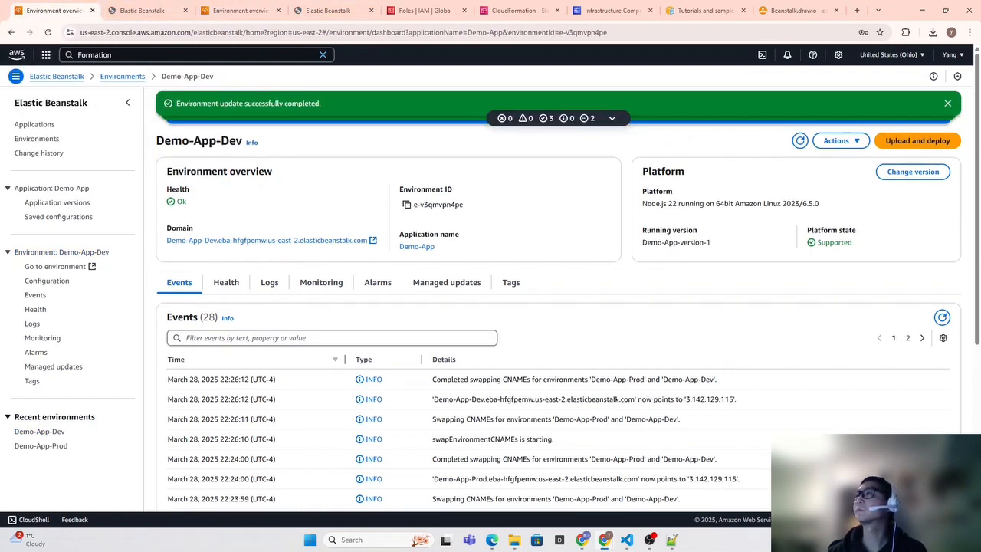
left_click(169, 14)
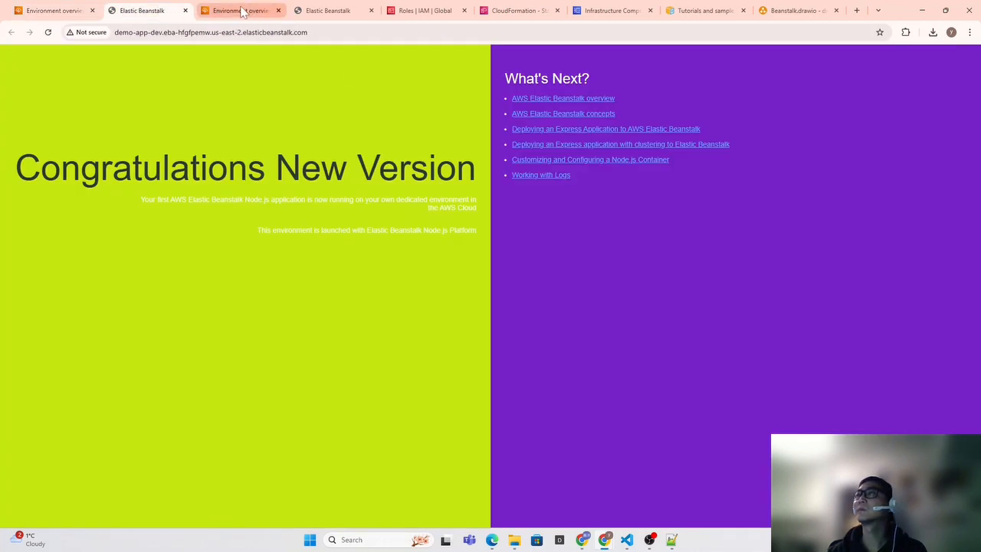
- Close both open domain pages, view a fresh copy of the demo-app-prod page, close it and return to the Demo-App-Prod overview
left_click(185, 11)
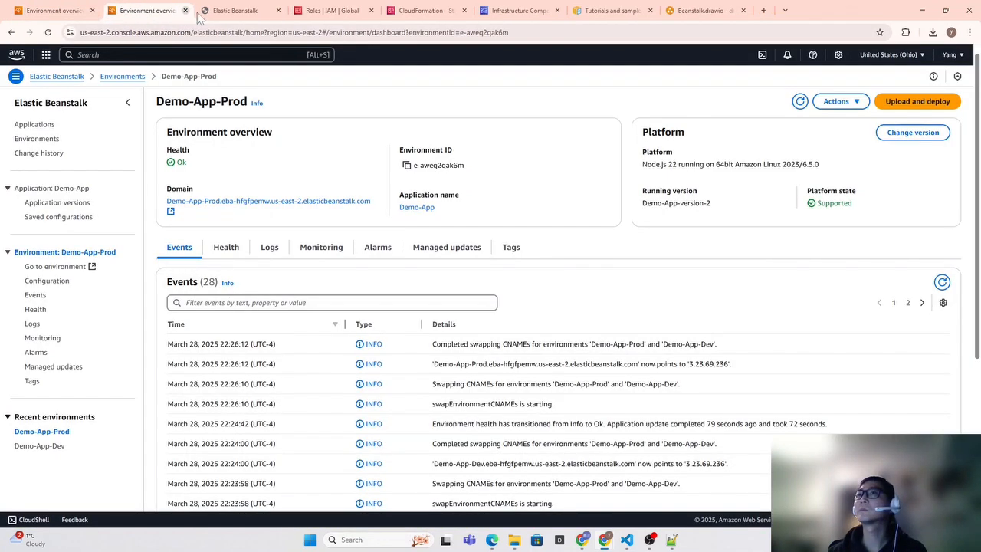
left_click(279, 11)
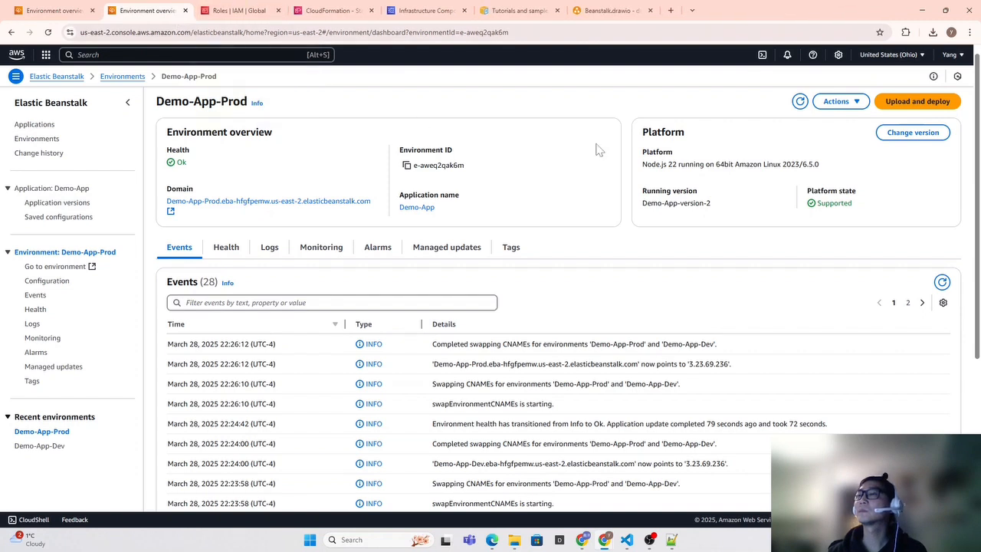
left_click(249, 202)
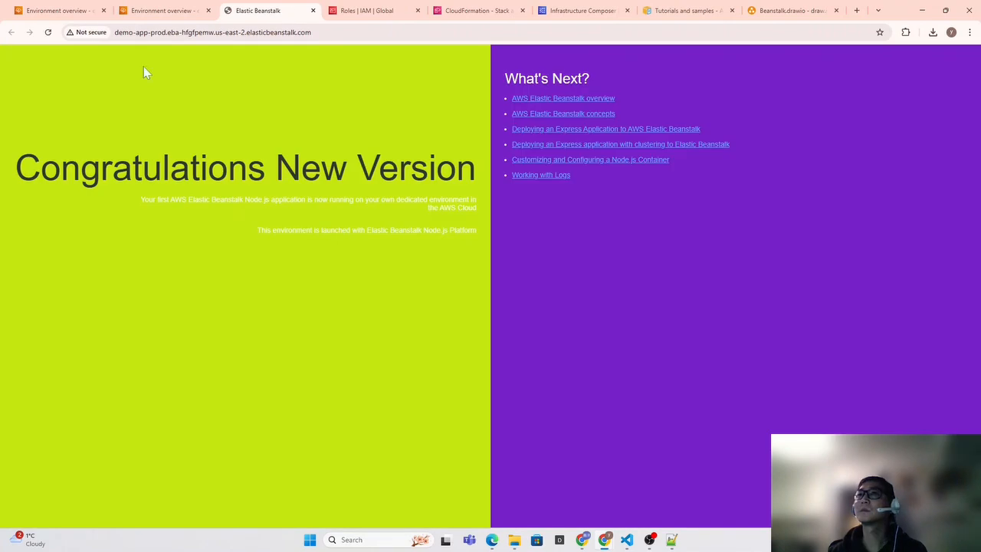
left_click(53, 11)
left_click(313, 11)
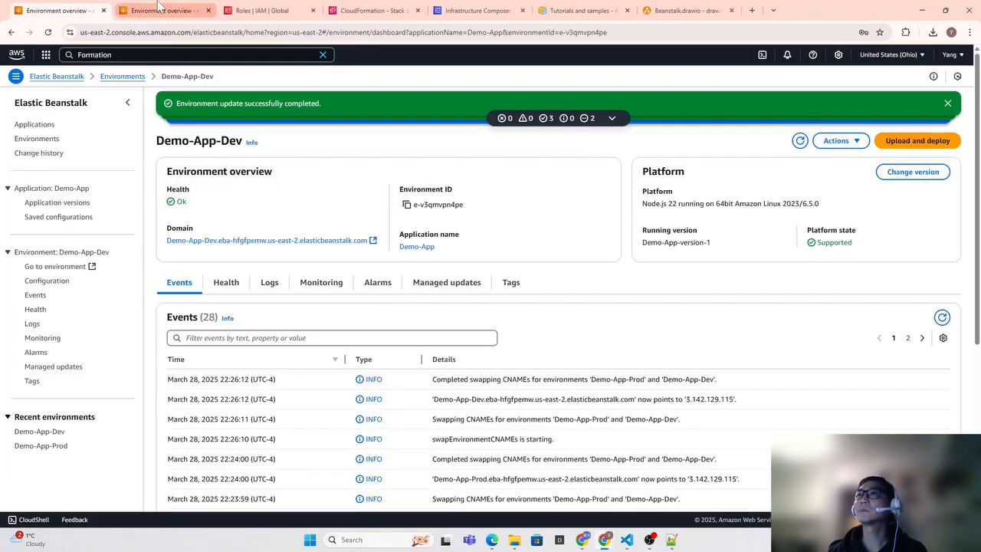
left_click(200, 12)
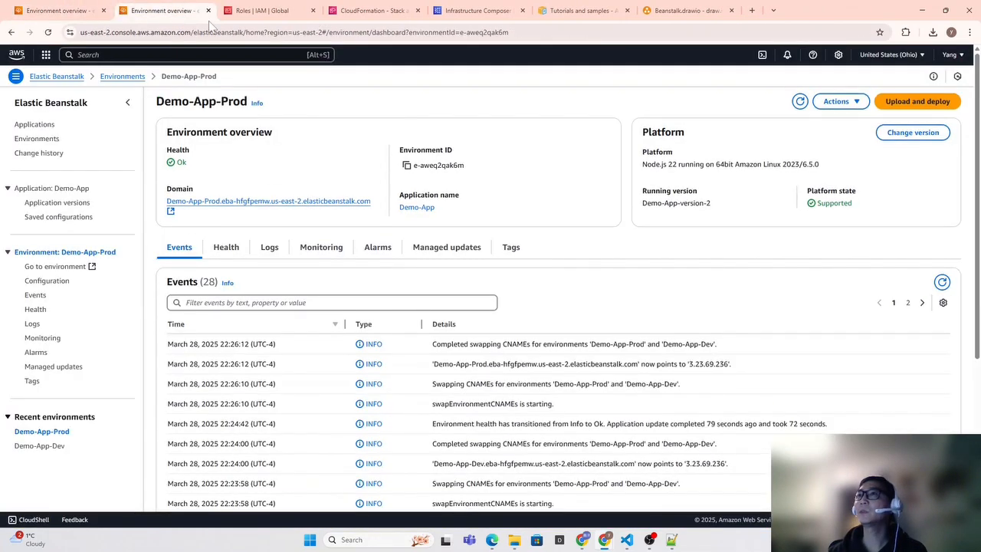
left_click(925, 108)
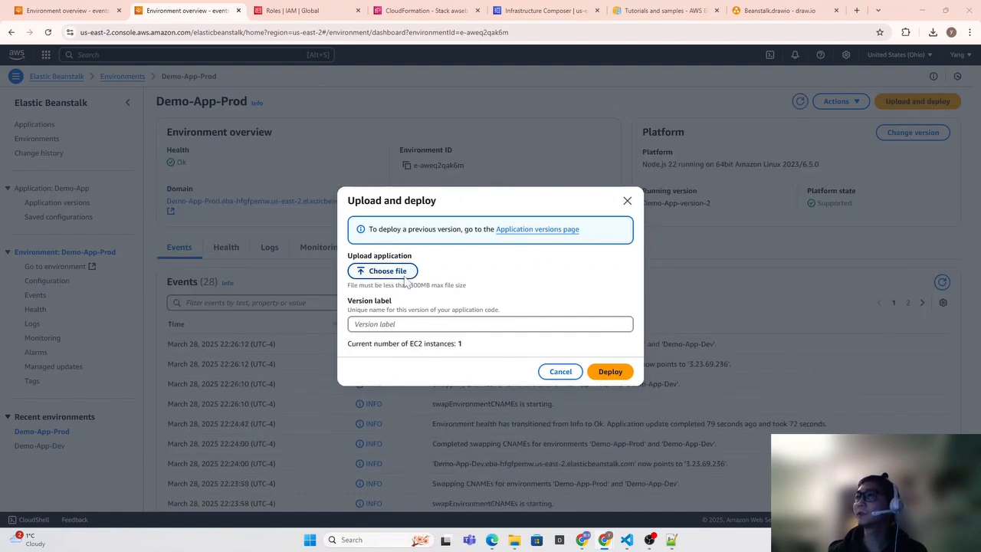
left_click(391, 278)
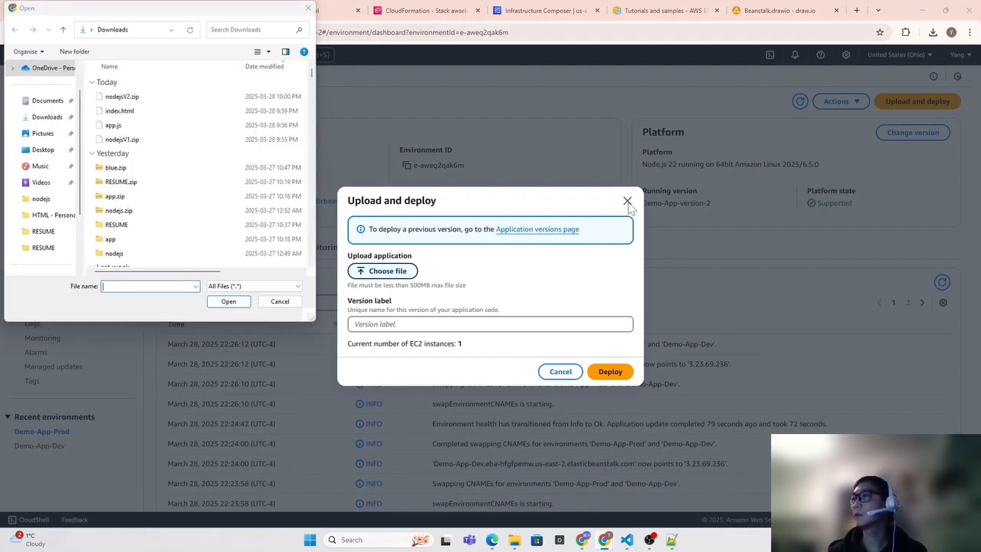
left_click(309, 8)
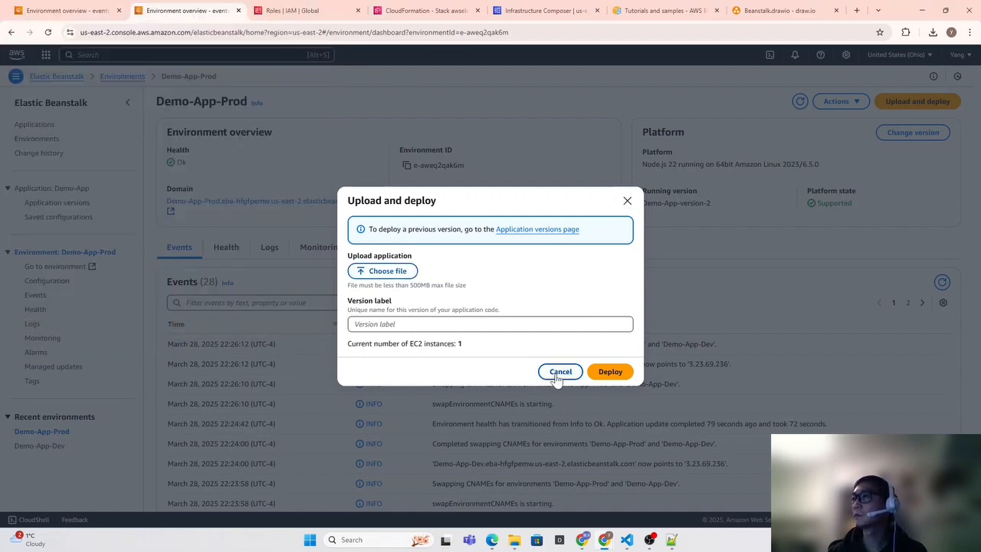
left_click(561, 372)
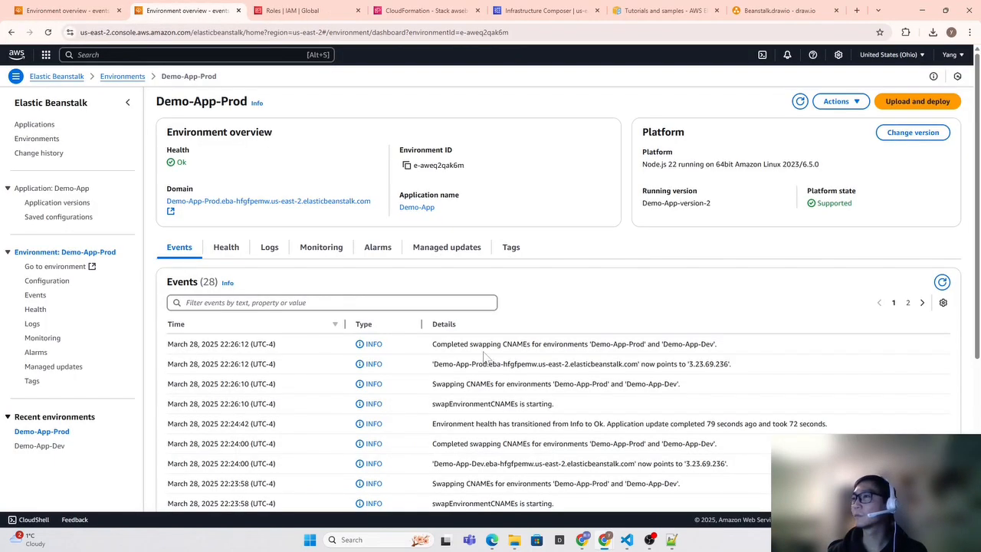
- Open the demo-app-prod and demo-app-dev domain pages from their environment overviews to check which version each serves
left_click(282, 203)
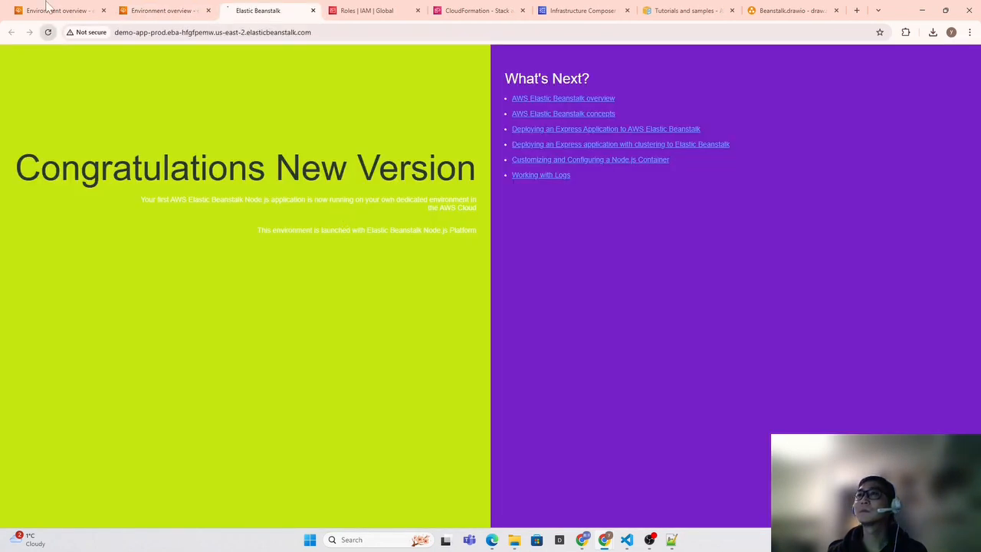
left_click(50, 10)
left_click(234, 241)
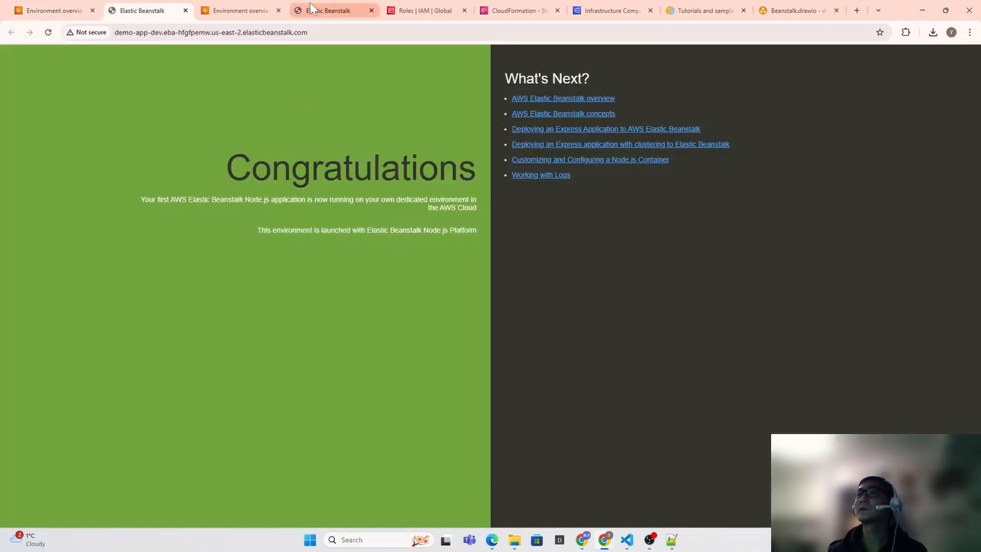